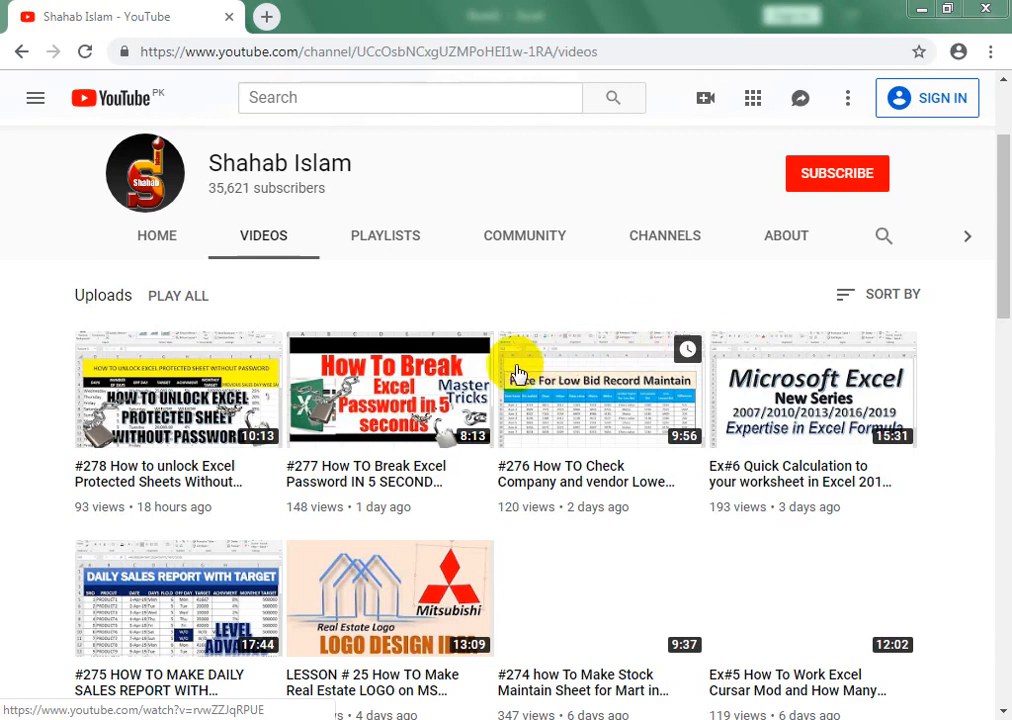
Switch to the Excel workbook and enter the headers S NO, NAME, COURSE and A DATE in A4:D4
left_click(330, 718)
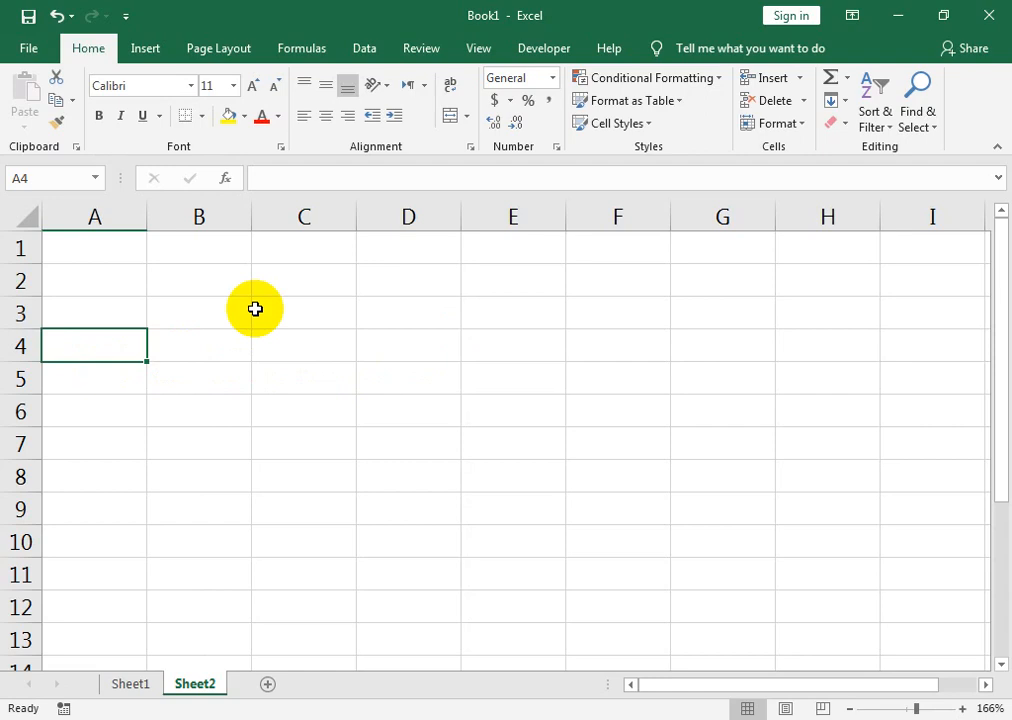
type("S NO")
key("Tab")
type("NAME")
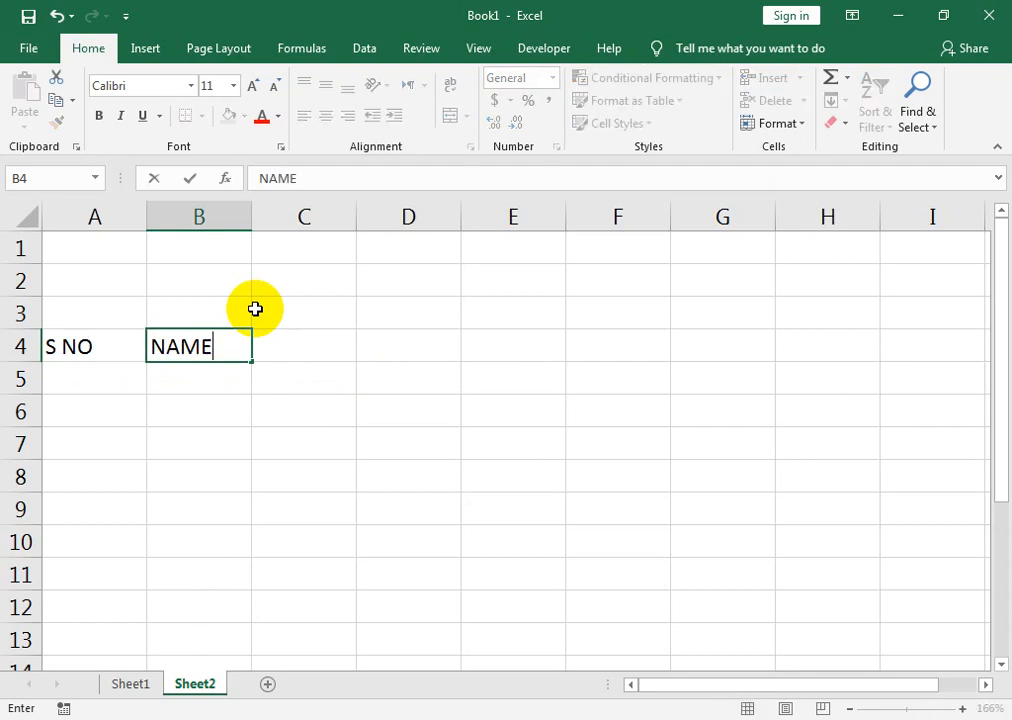
key("Tab")
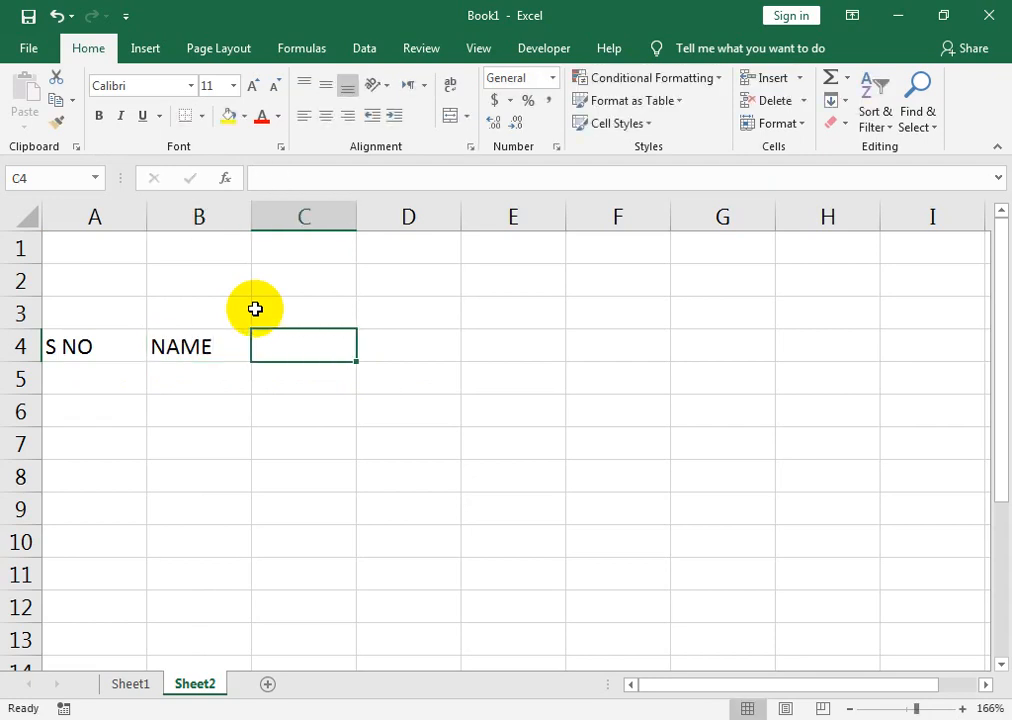
type("COURSE")
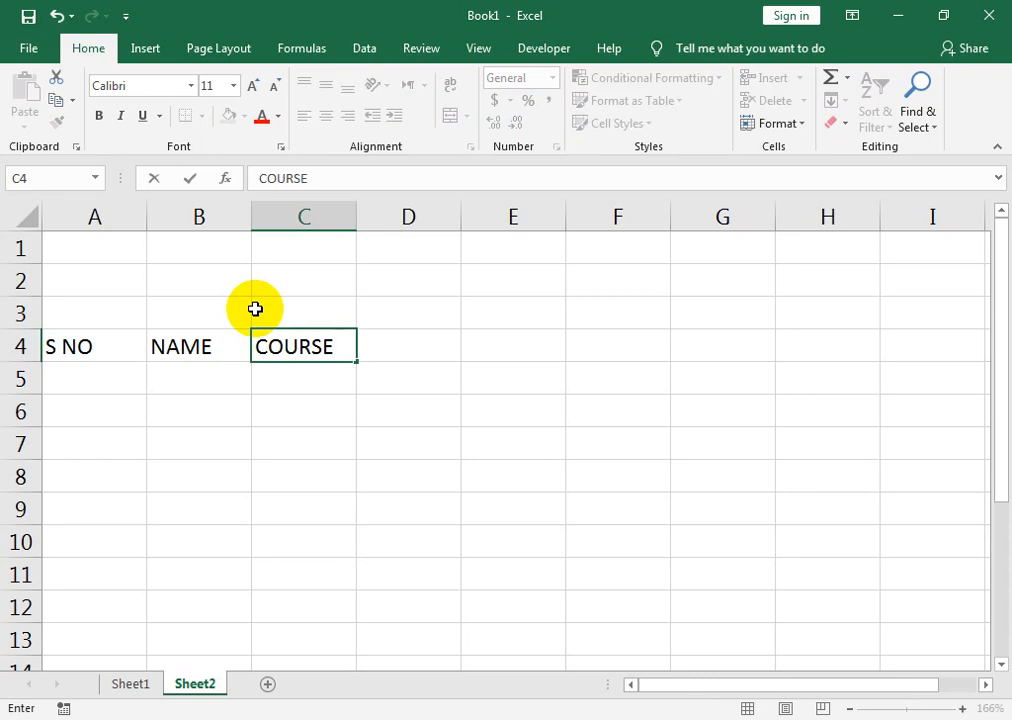
key("Tab")
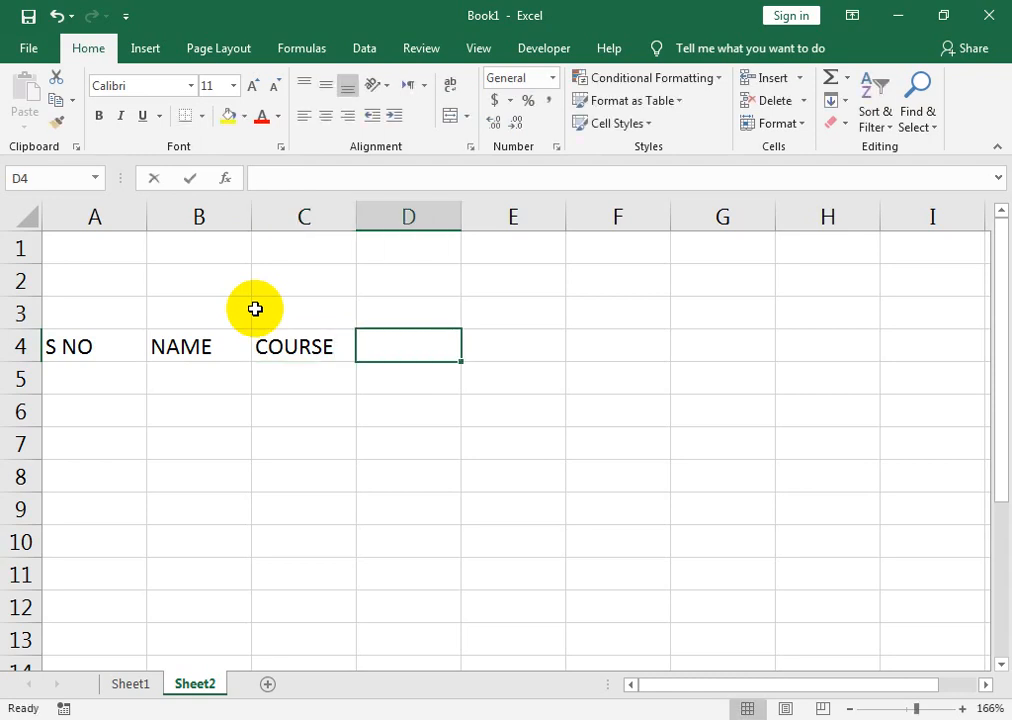
type("A DATE")
key("Tab")
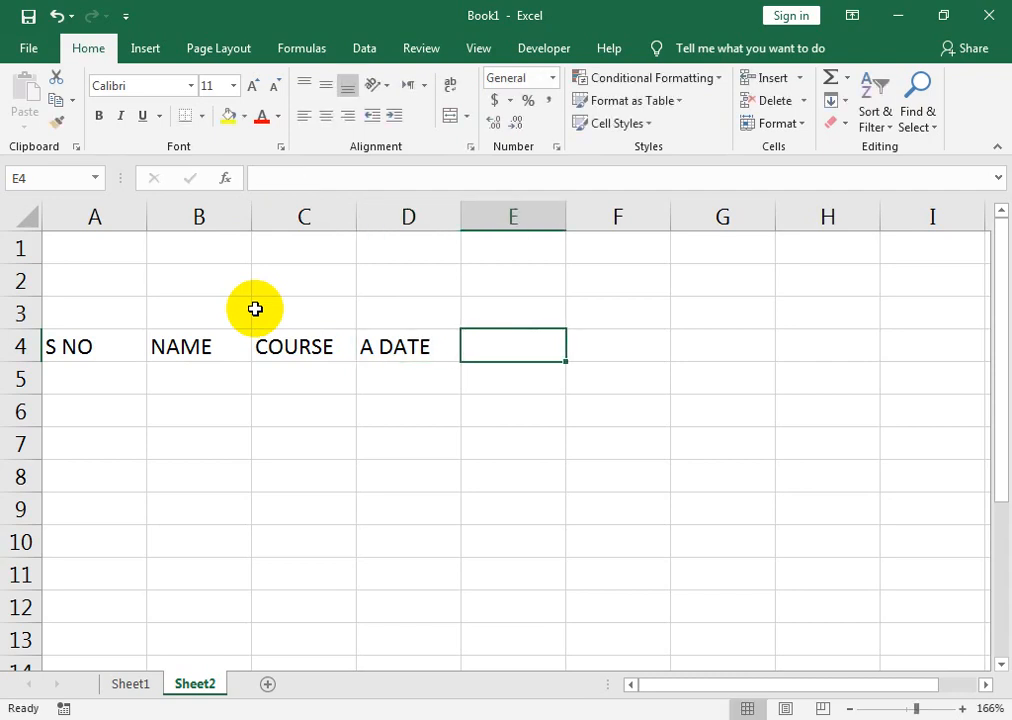
Add the headers FEES, PAID and BALANCE in E4:G4
type("FEES")
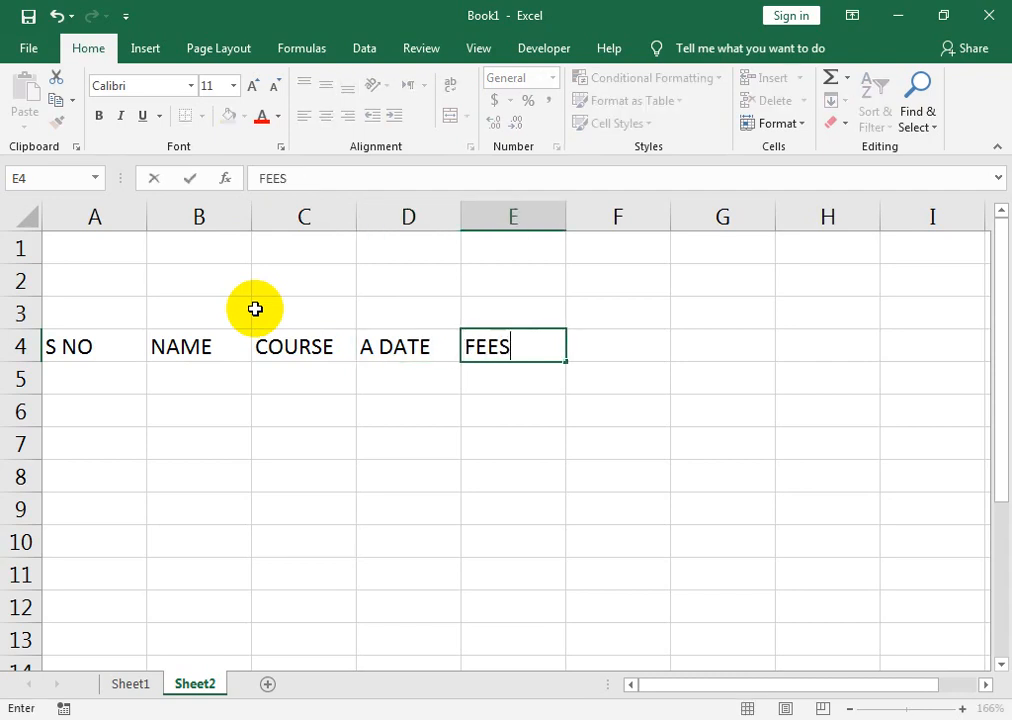
key("Tab")
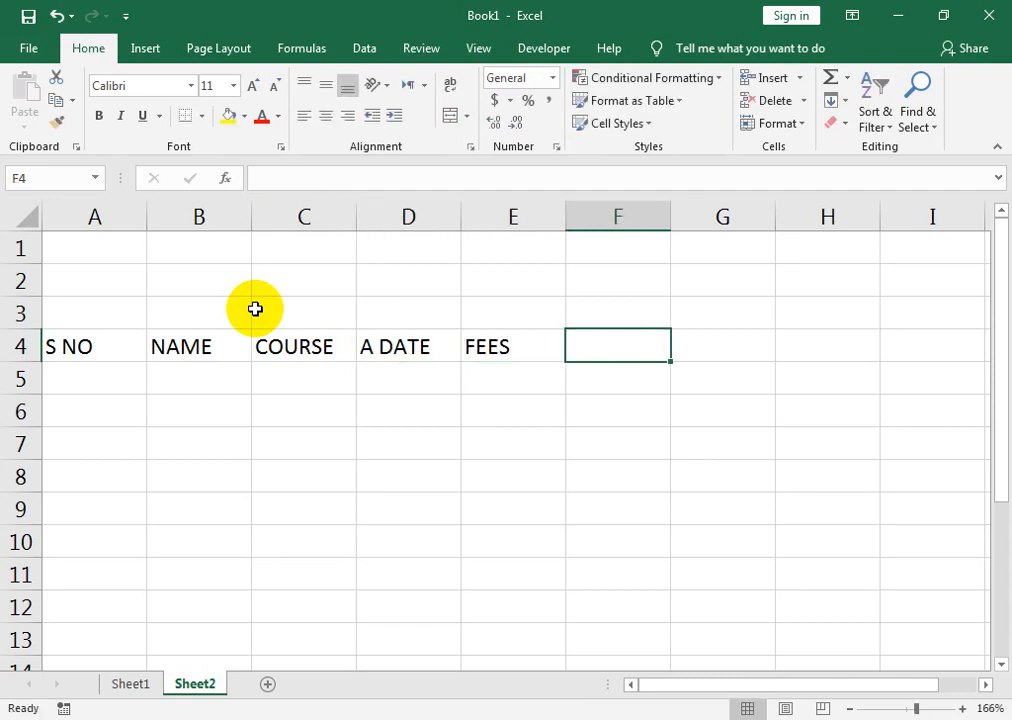
type("PAID")
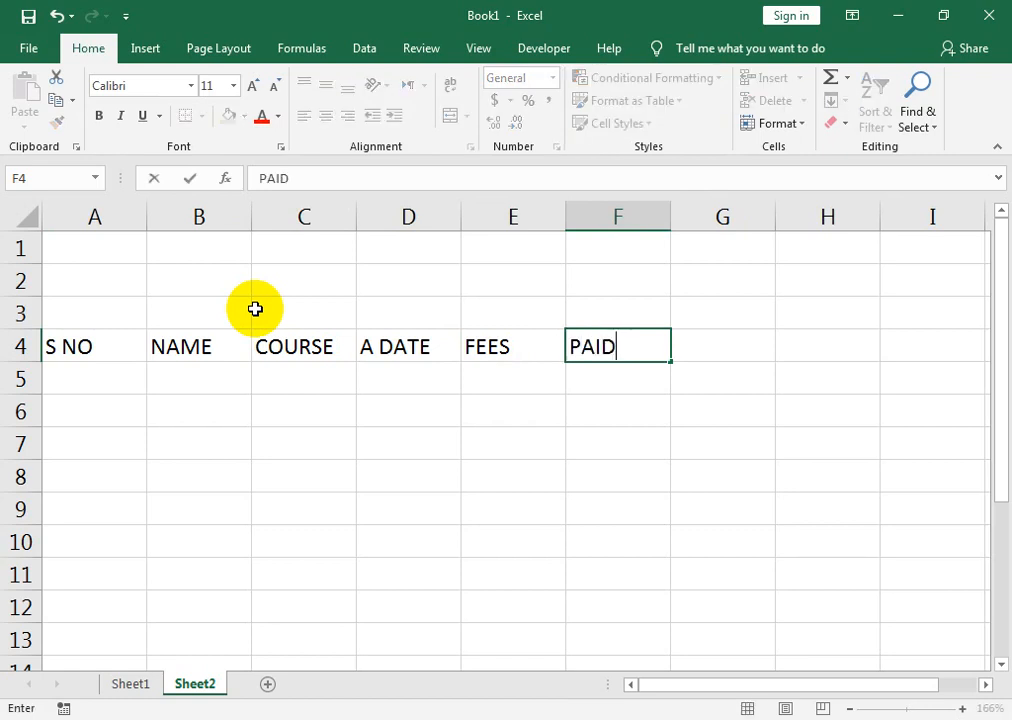
key("Tab")
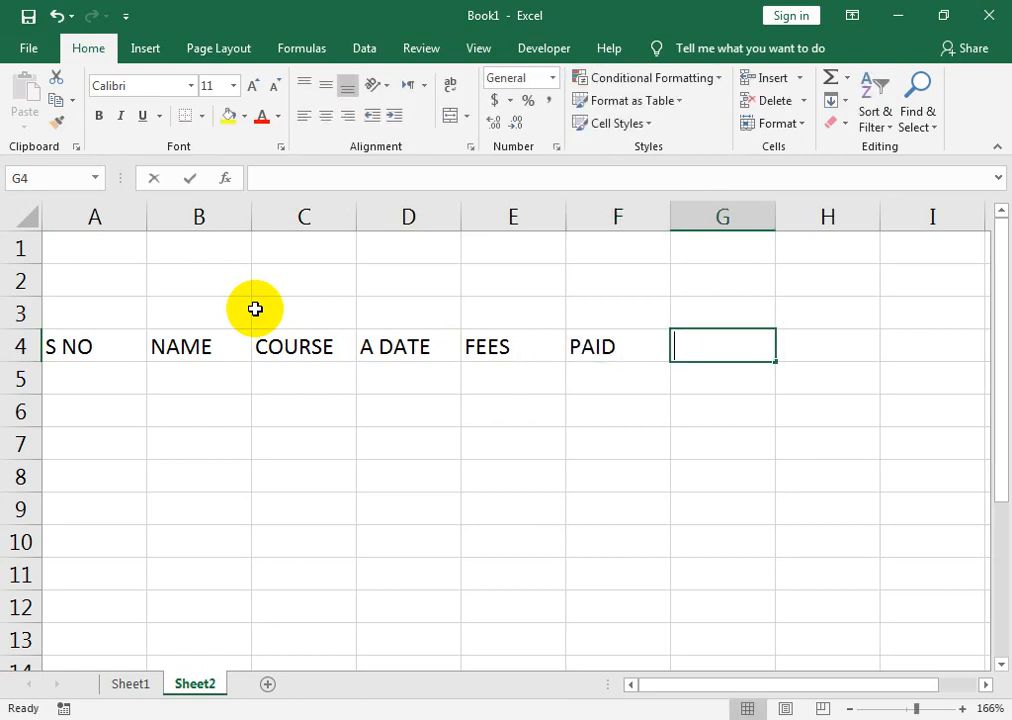
type("BALANCE")
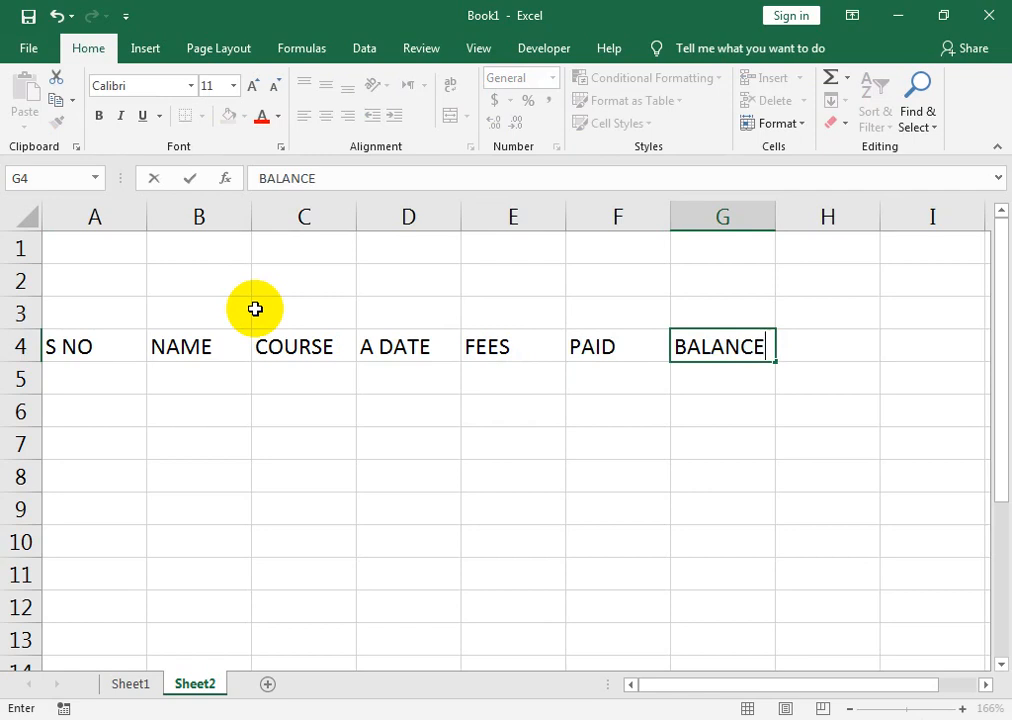
key("Tab")
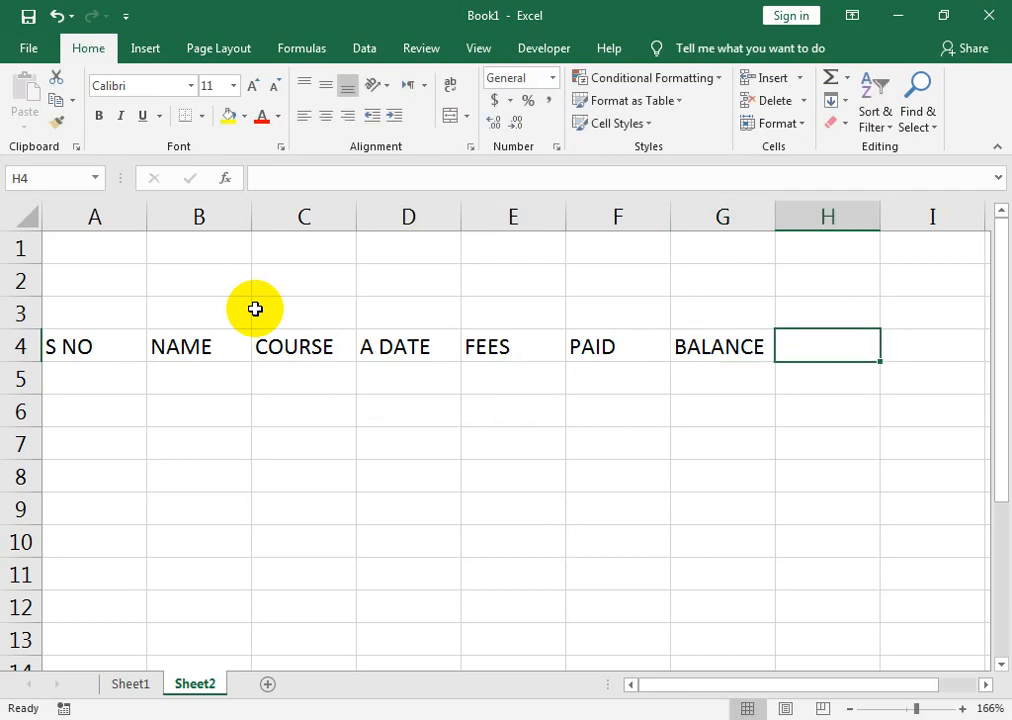
Complete the header row with DUE DATE in H4 and LATE FEE CHARGES in I4
type("DUE ")
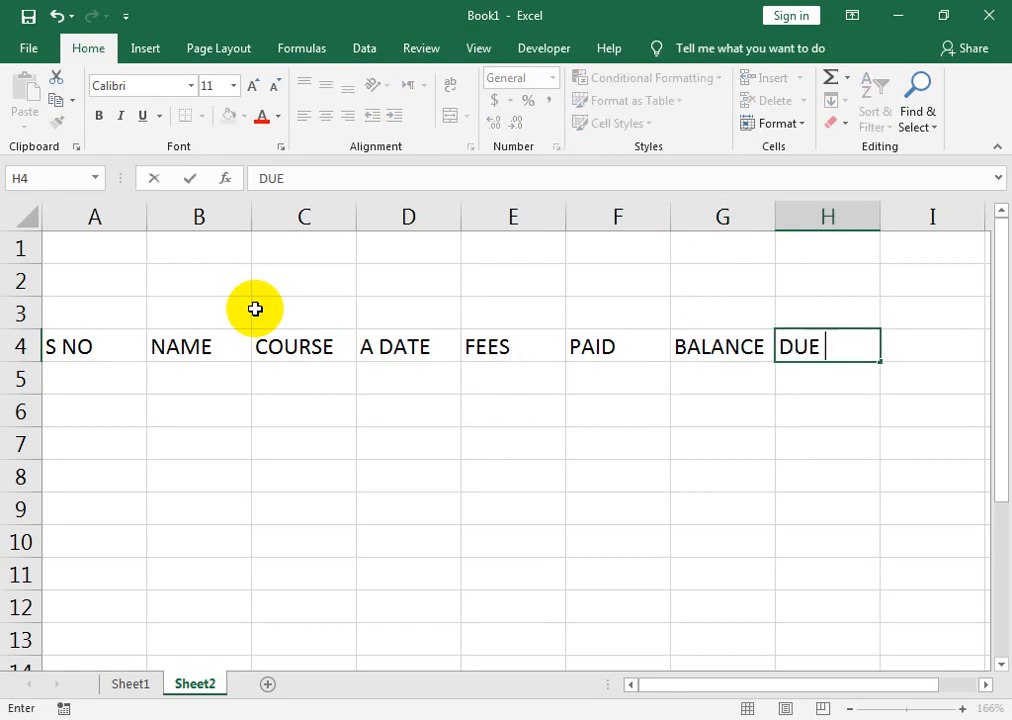
type("DATE")
key("Tab")
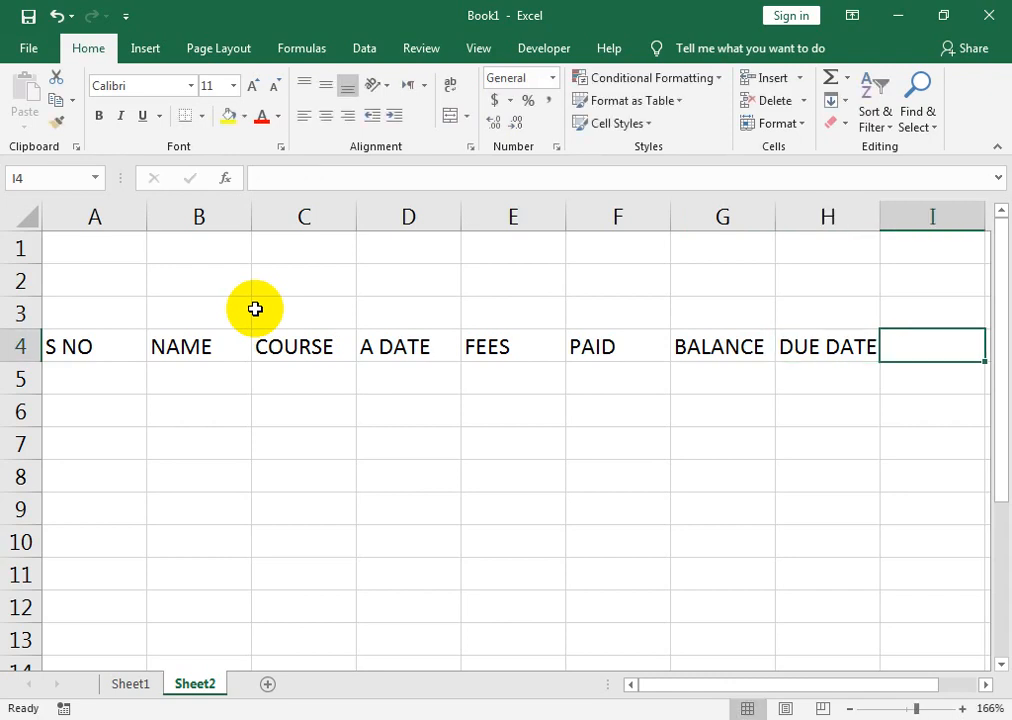
type("LA")
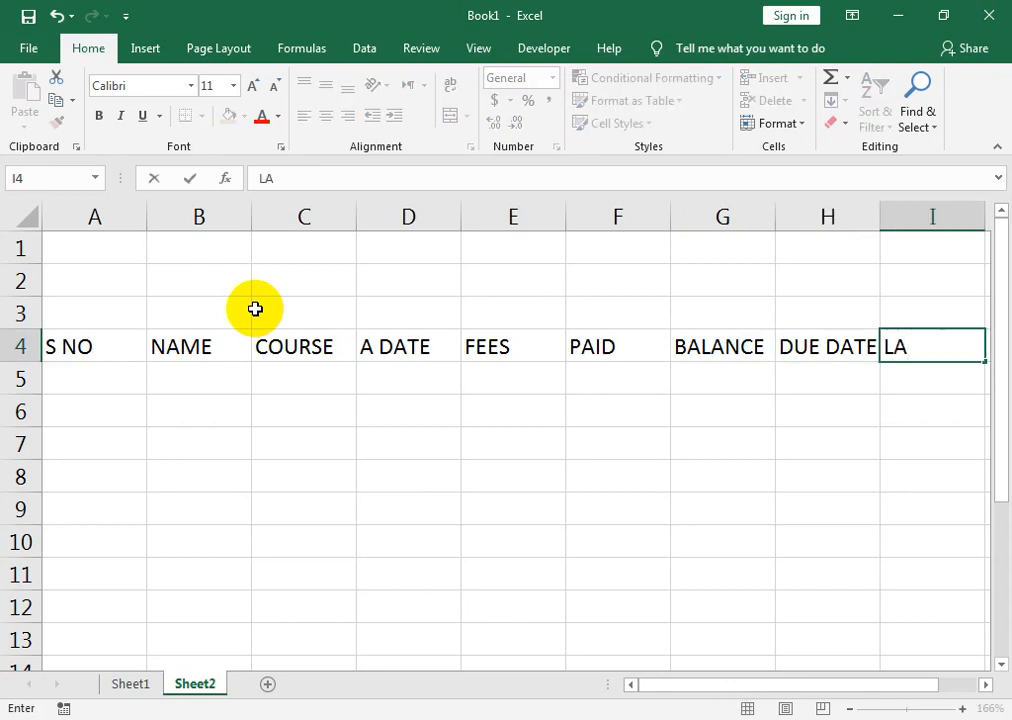
type("TE FEE")
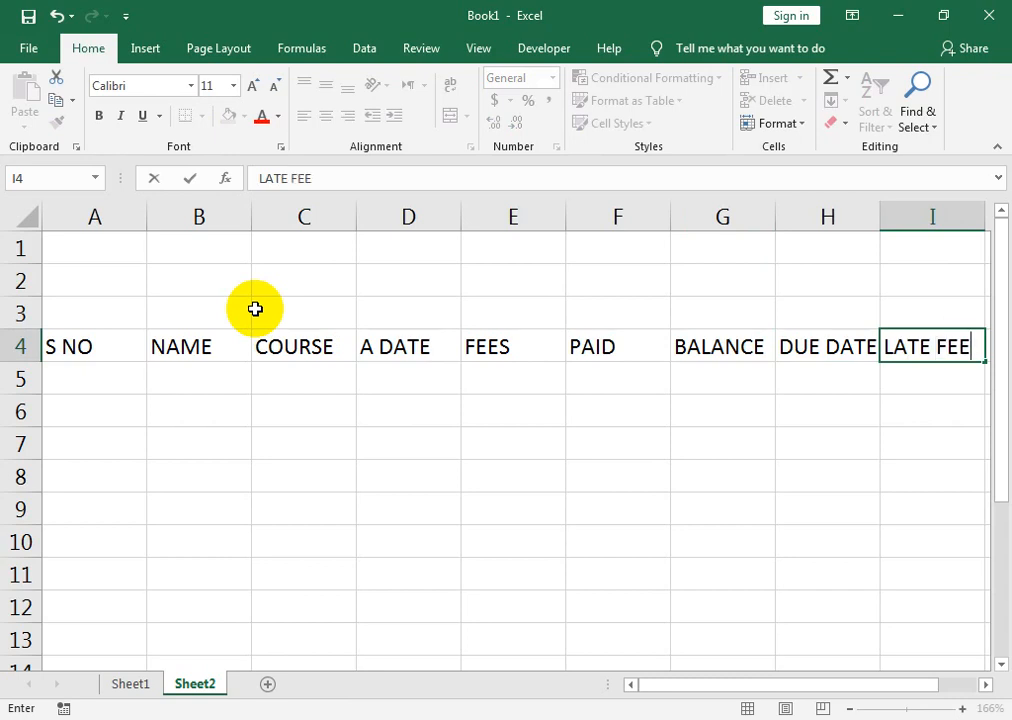
type(" CHARGES")
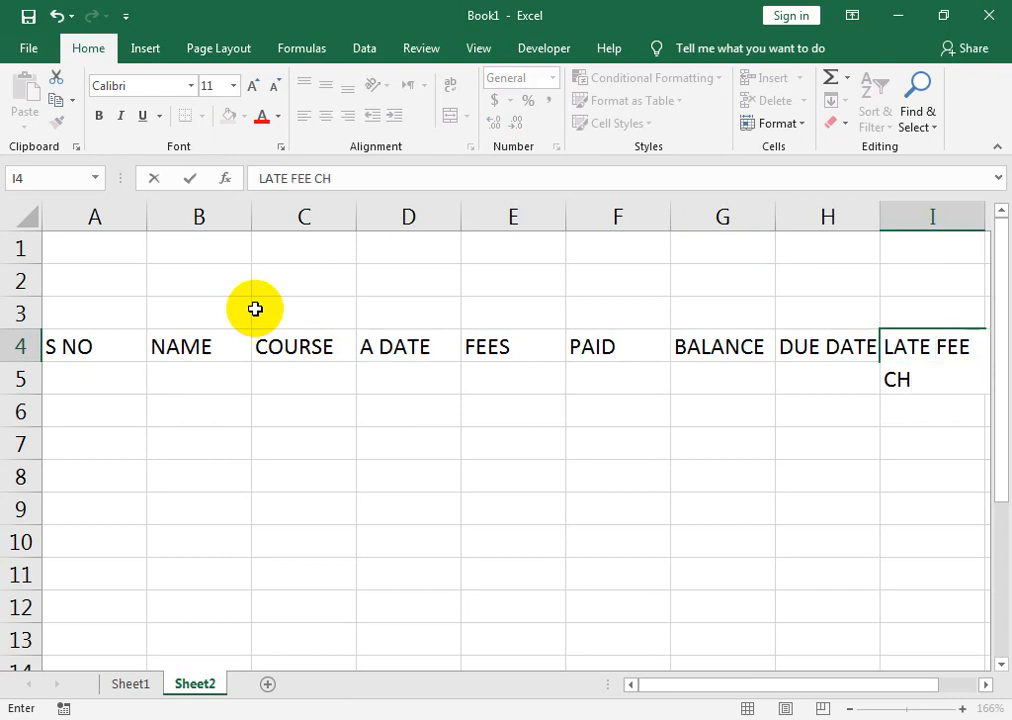
key("Return")
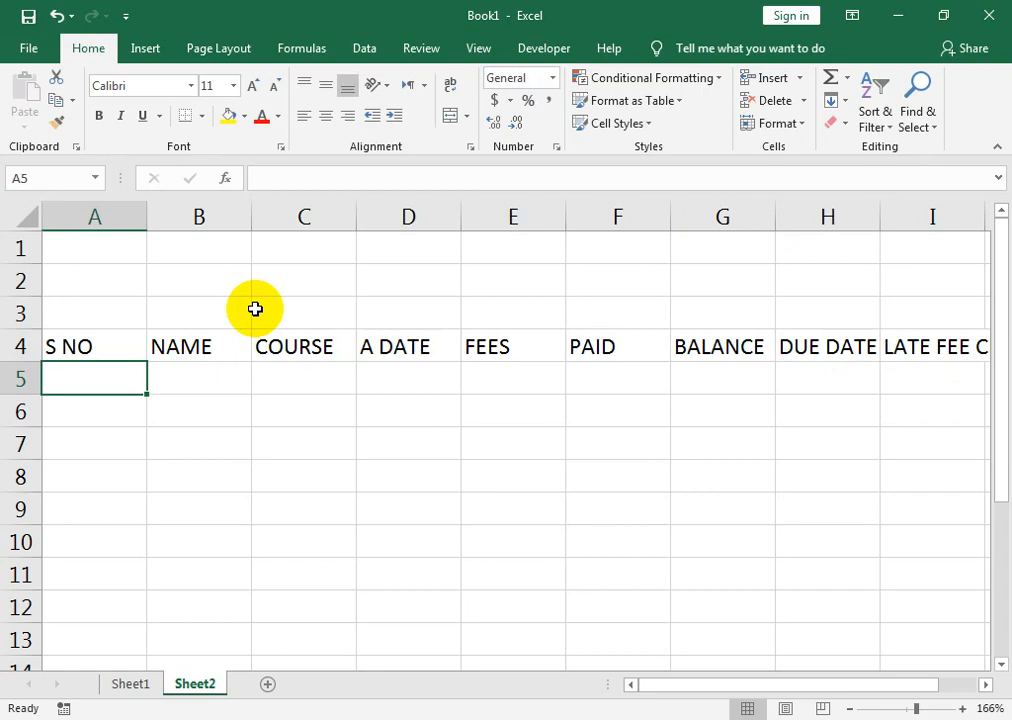
Fill A5:A10 with serial numbers 1 to 6 and fit column A's width to its contents
type("1")
key("Return")
type("2")
key("Return")
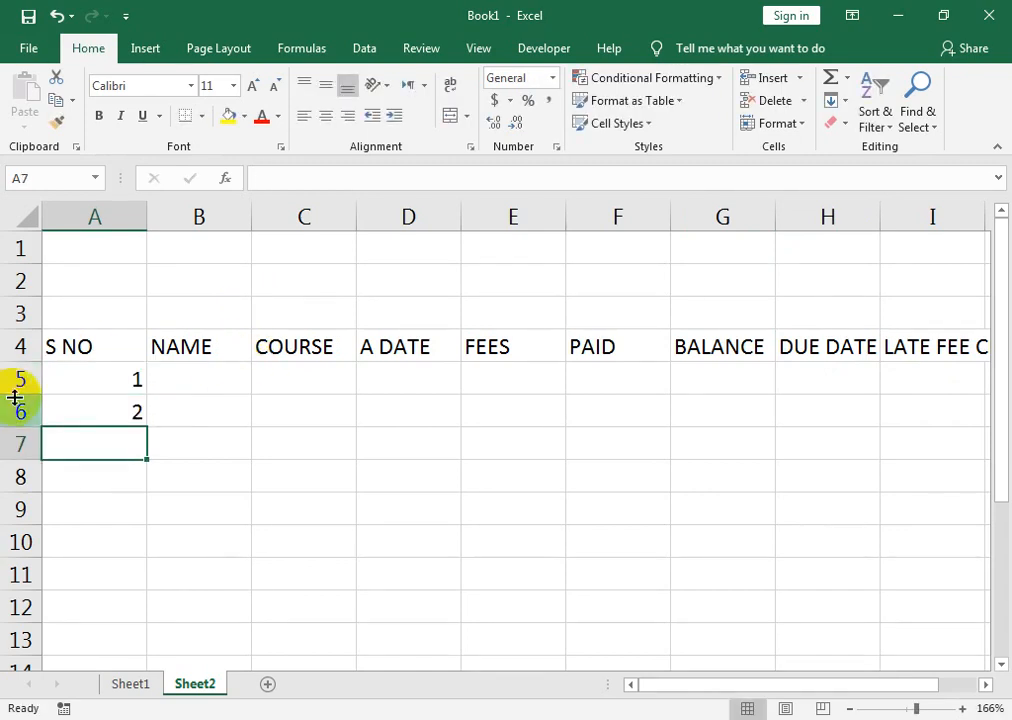
left_click_drag(88, 380, 90, 407)
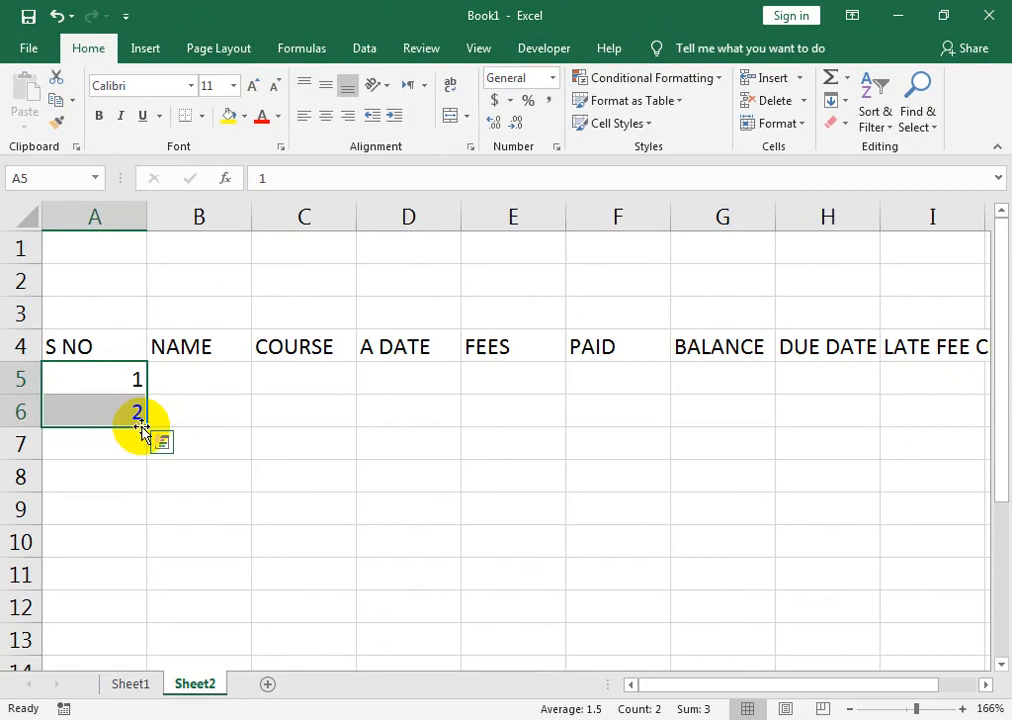
left_click_drag(142, 428, 133, 558)
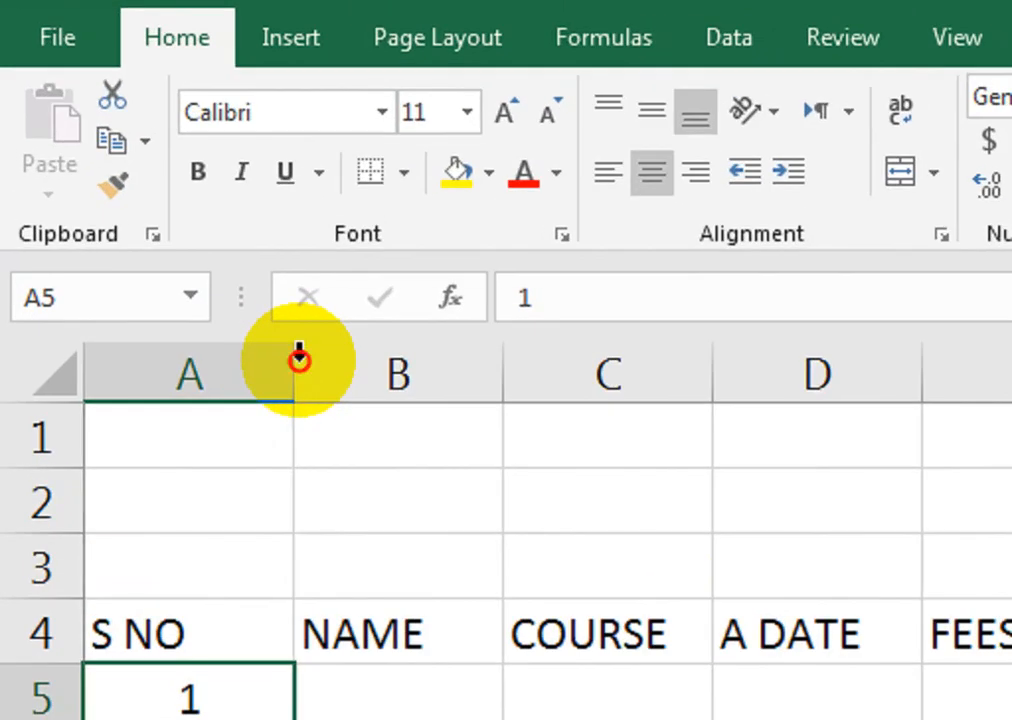
double_click(148, 208)
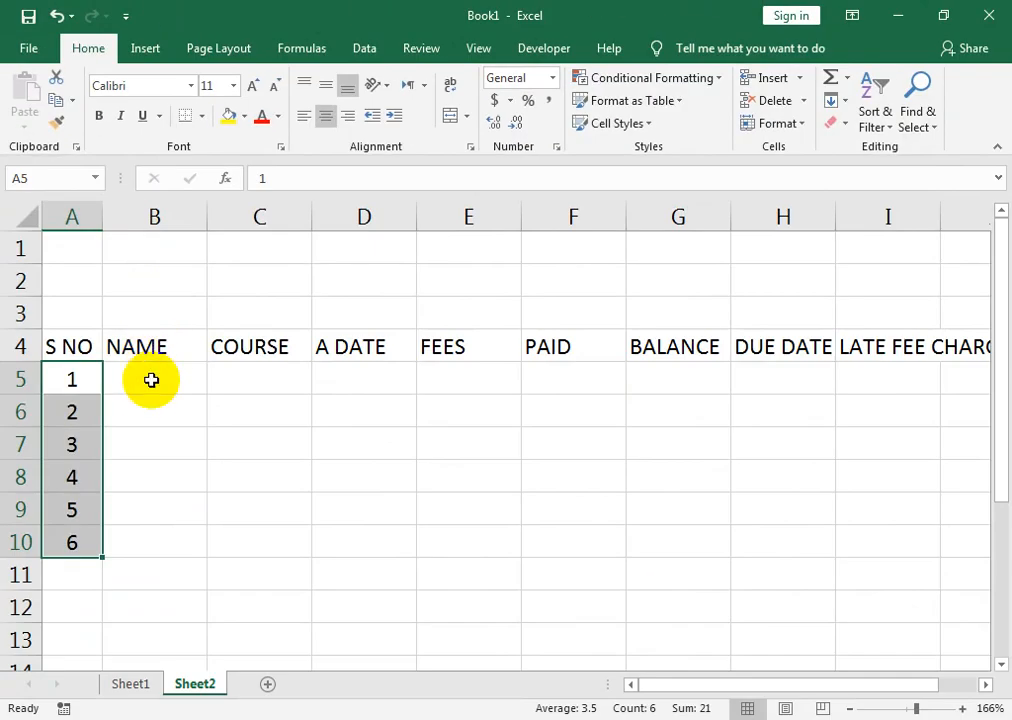
left_click(148, 387)
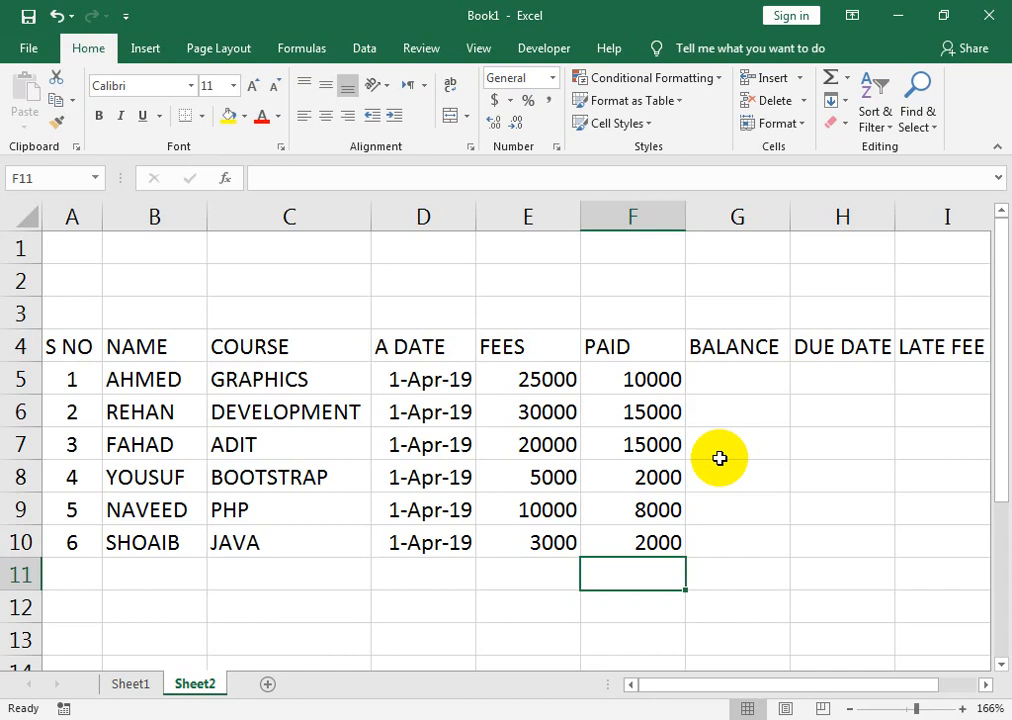
Enter the formula =E5-F5 in G5 to subtract the paid amount from the fees
key("Right")
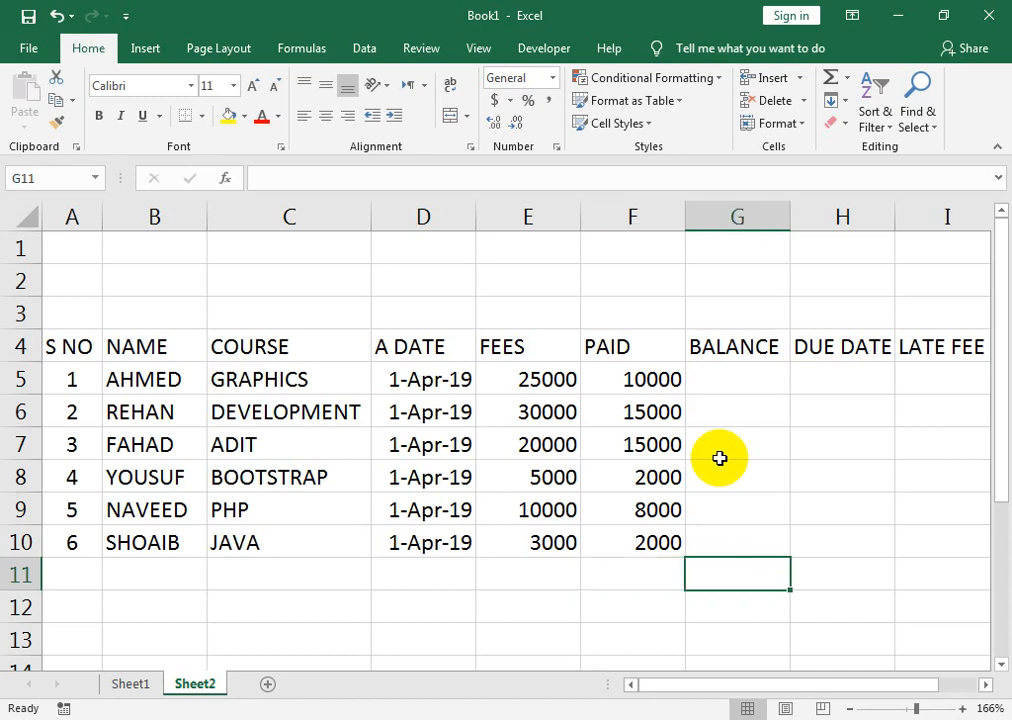
key("Up")
key("Up")
key("Up")
key("Up")
key("Up")
key("Up")
key("Left")
key("Left")
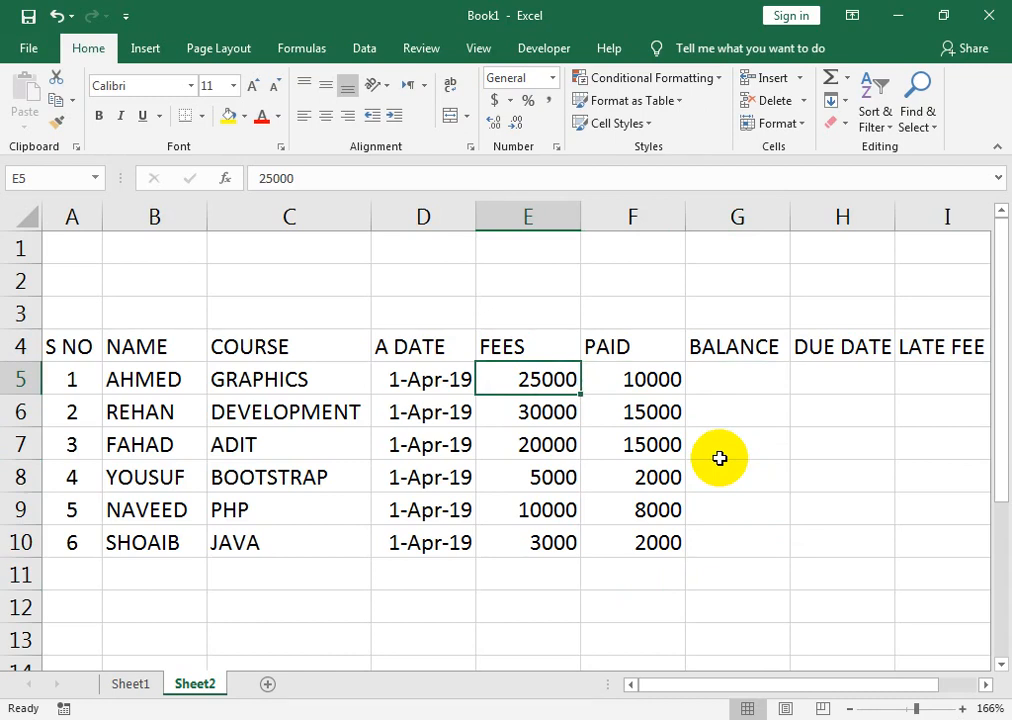
key("Right")
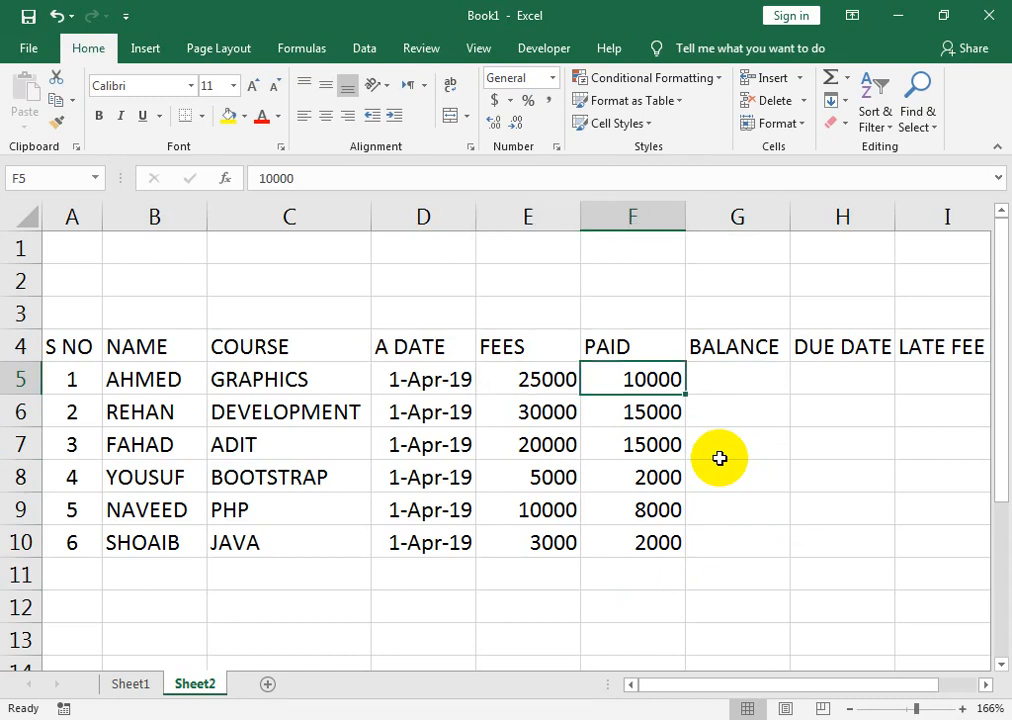
key("Right")
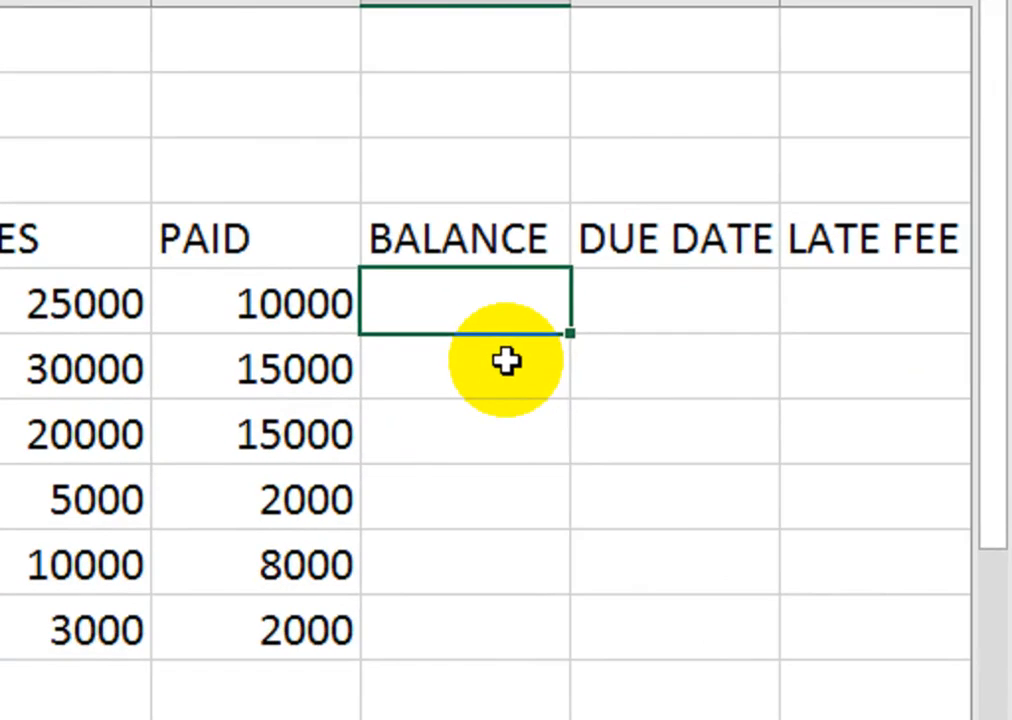
type("=")
key("Left")
key("Left")
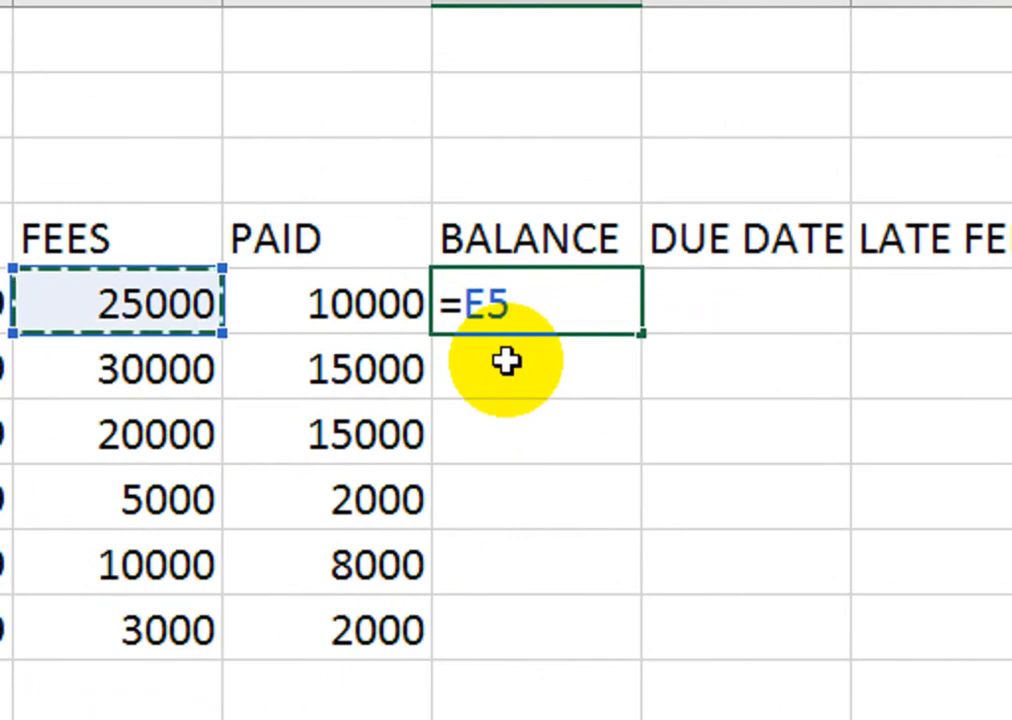
type("-")
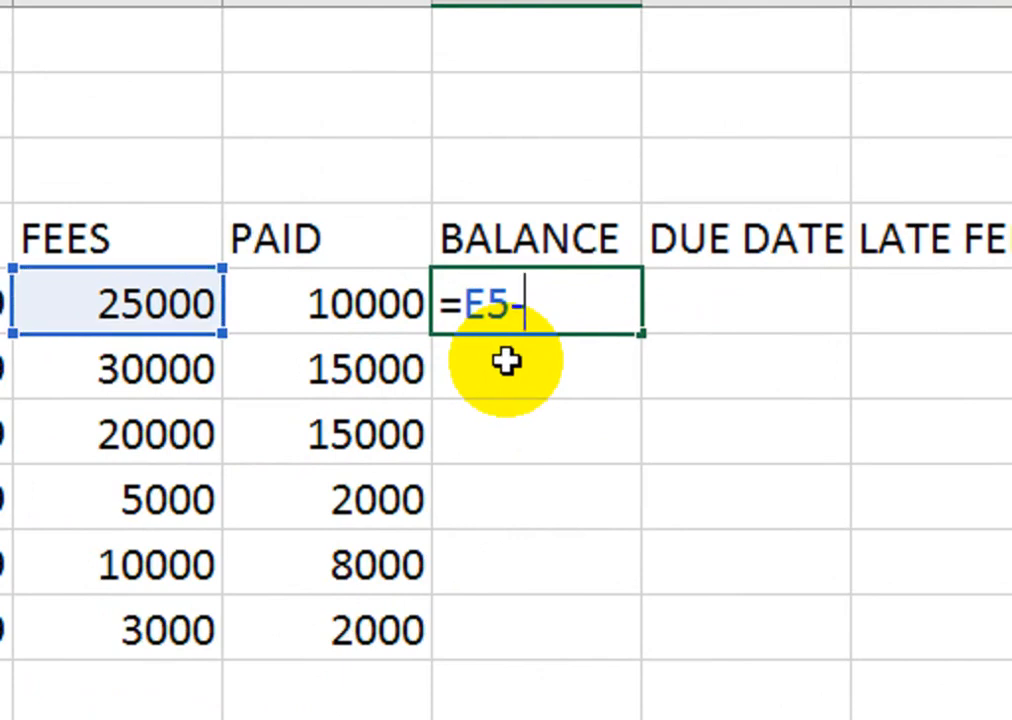
key("Left")
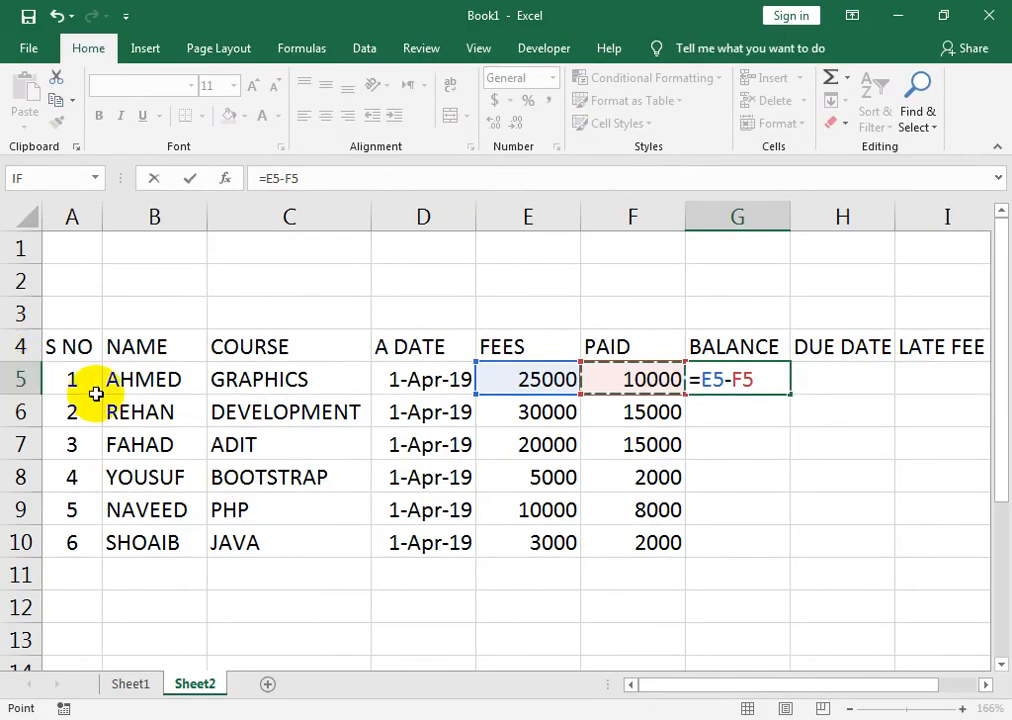
key("Return")
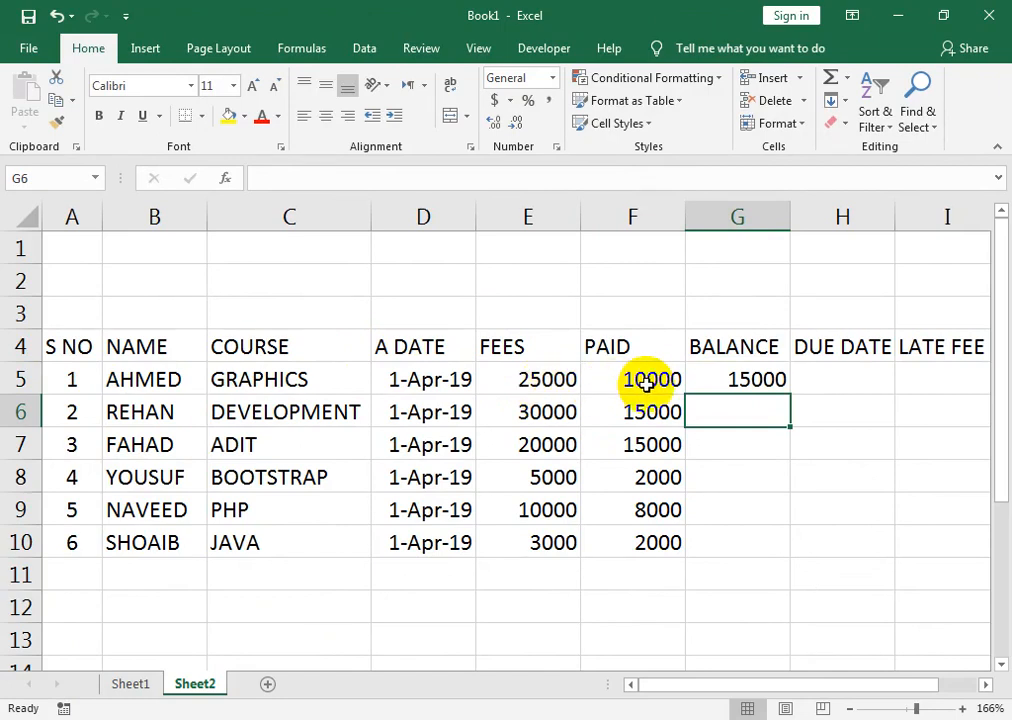
Copy the balance formula from G5 down through G10
left_click(727, 379)
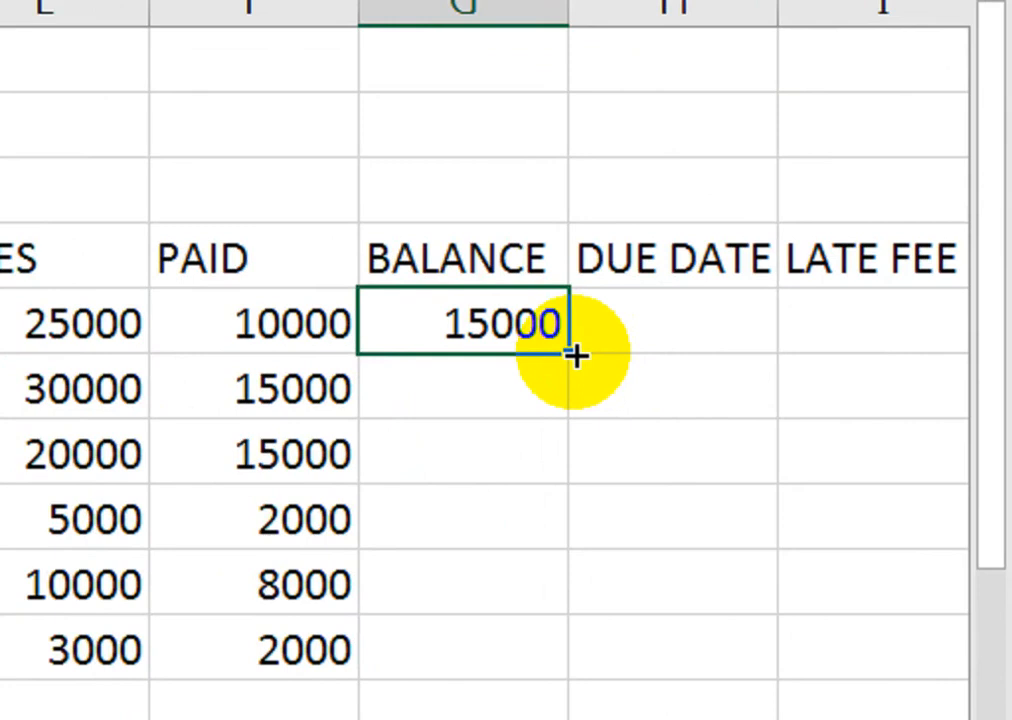
left_click_drag(577, 355, 547, 666)
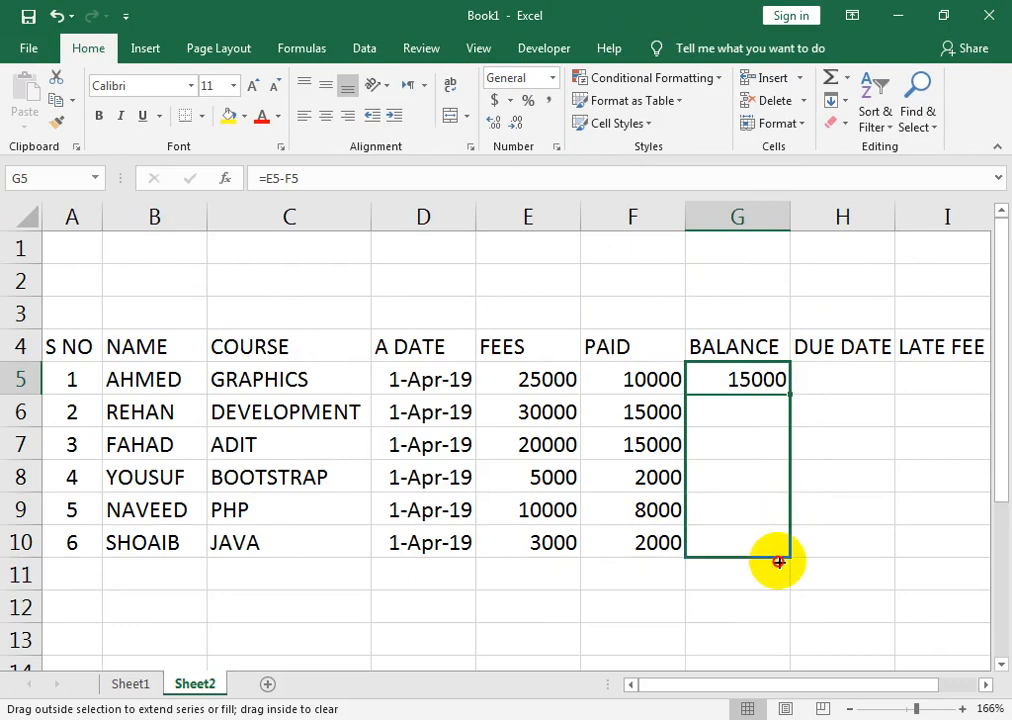
left_click_drag(778, 562, 778, 562)
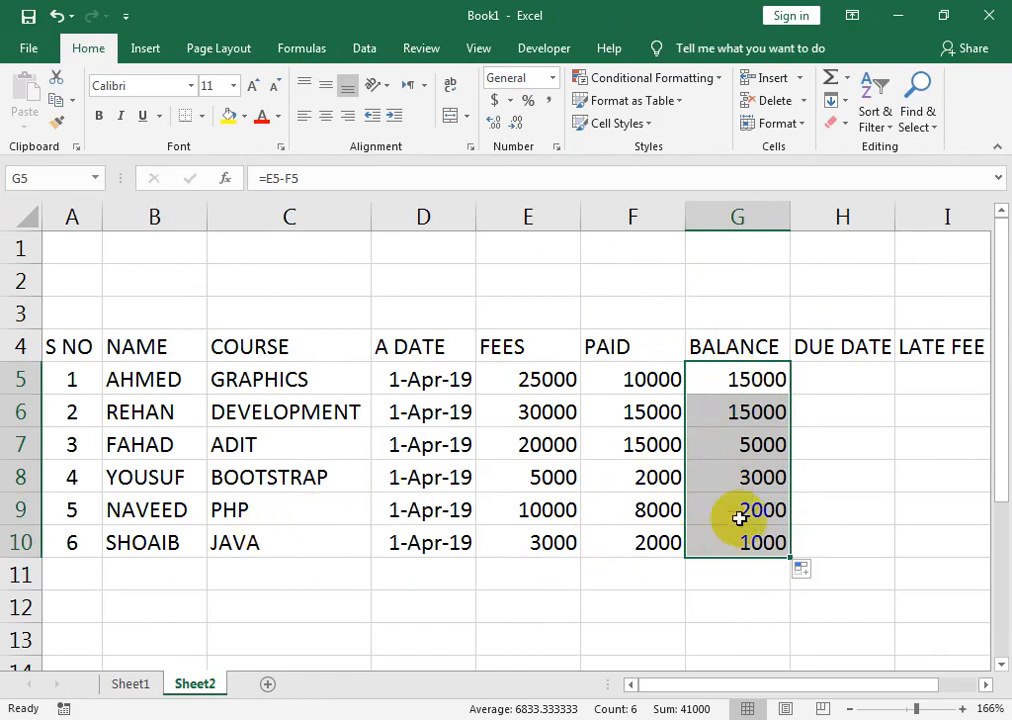
Enter the due dates 20-Apr-19, 15-Apr-19 and 18-Apr-19 in H5, H6 and H7
left_click(838, 377)
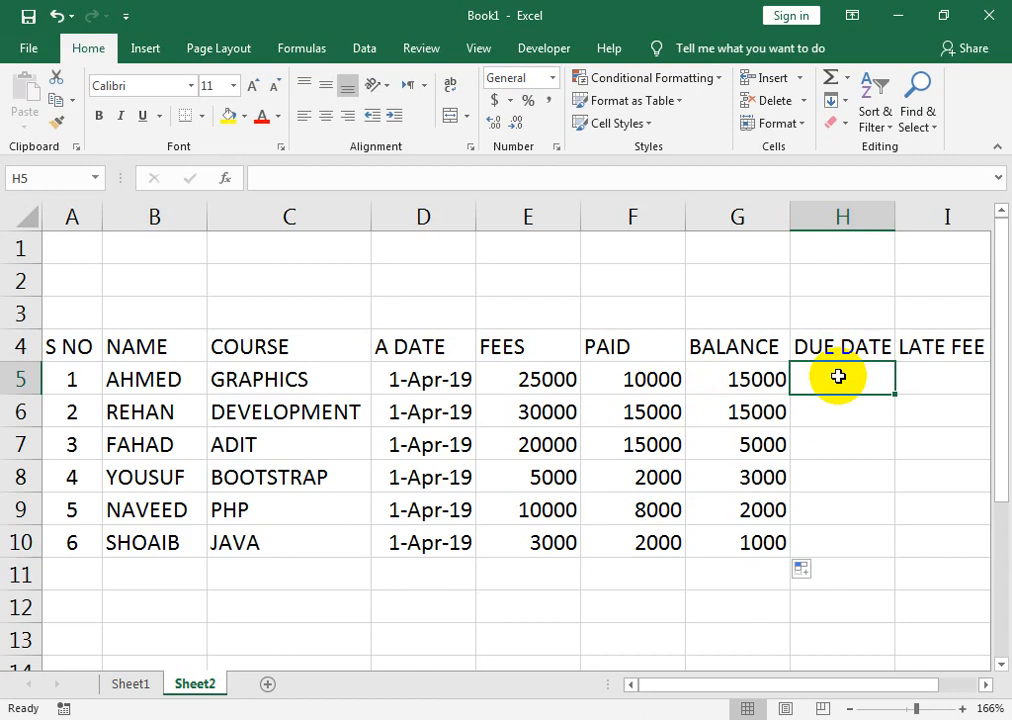
type("20")
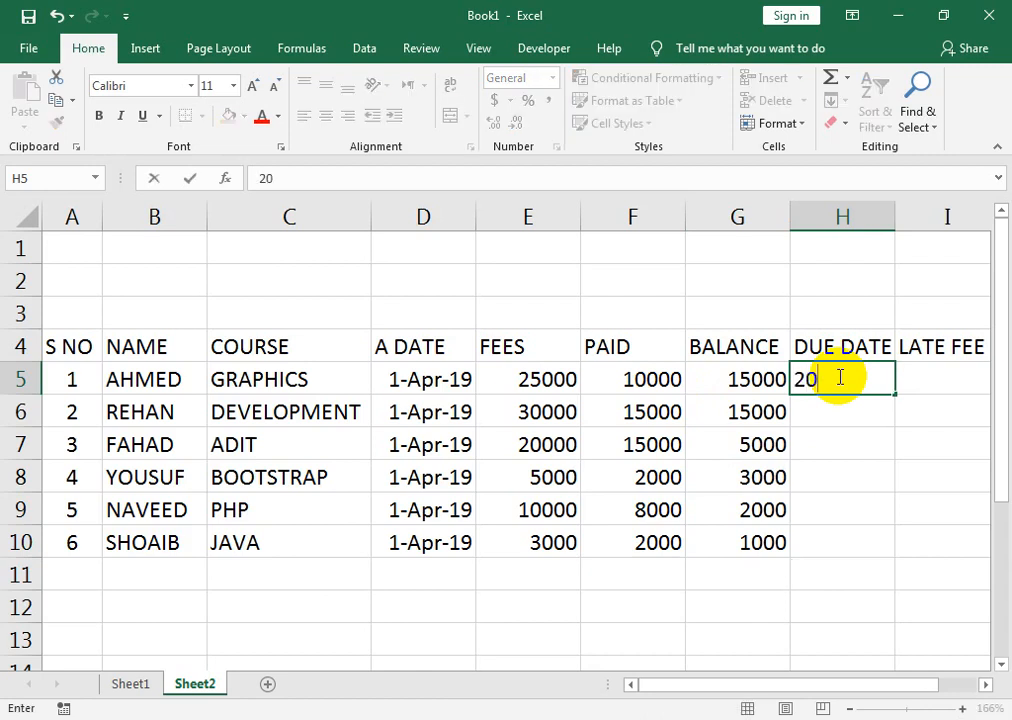
type("-APR-19")
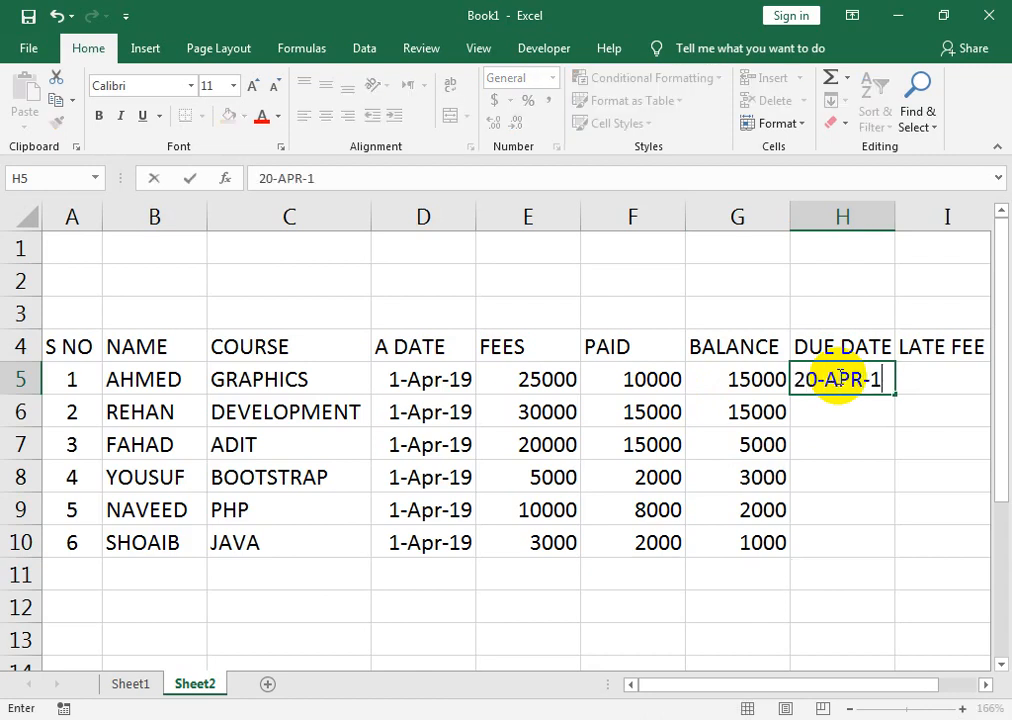
key("ctrl+Return")
type("15-A")
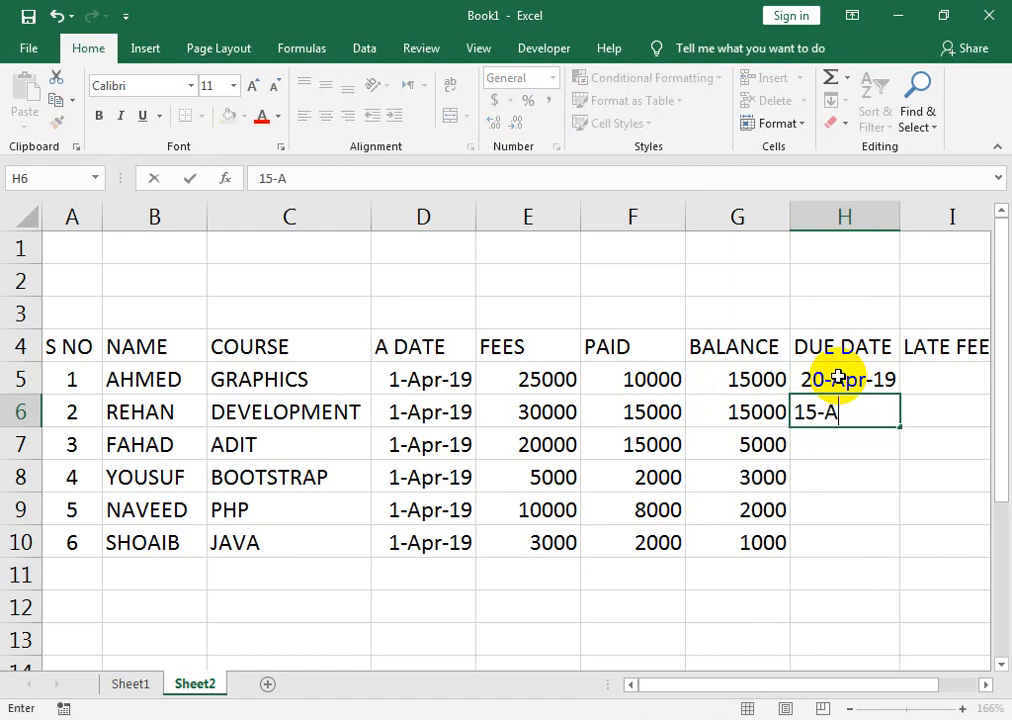
type("PR-19")
key("Return")
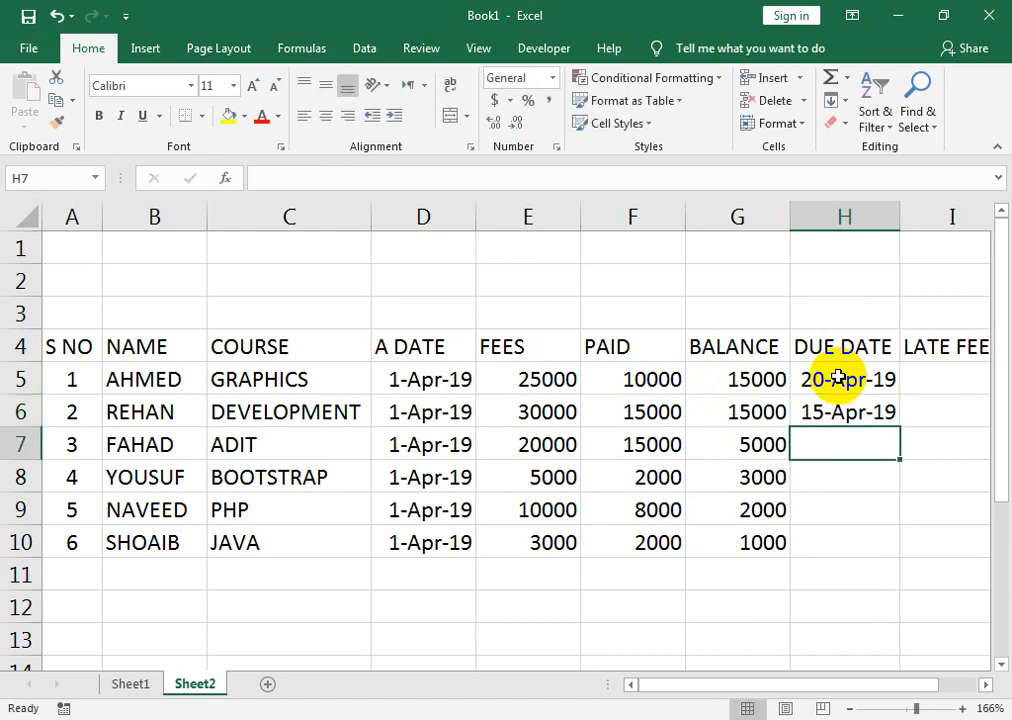
type("18-APR-")
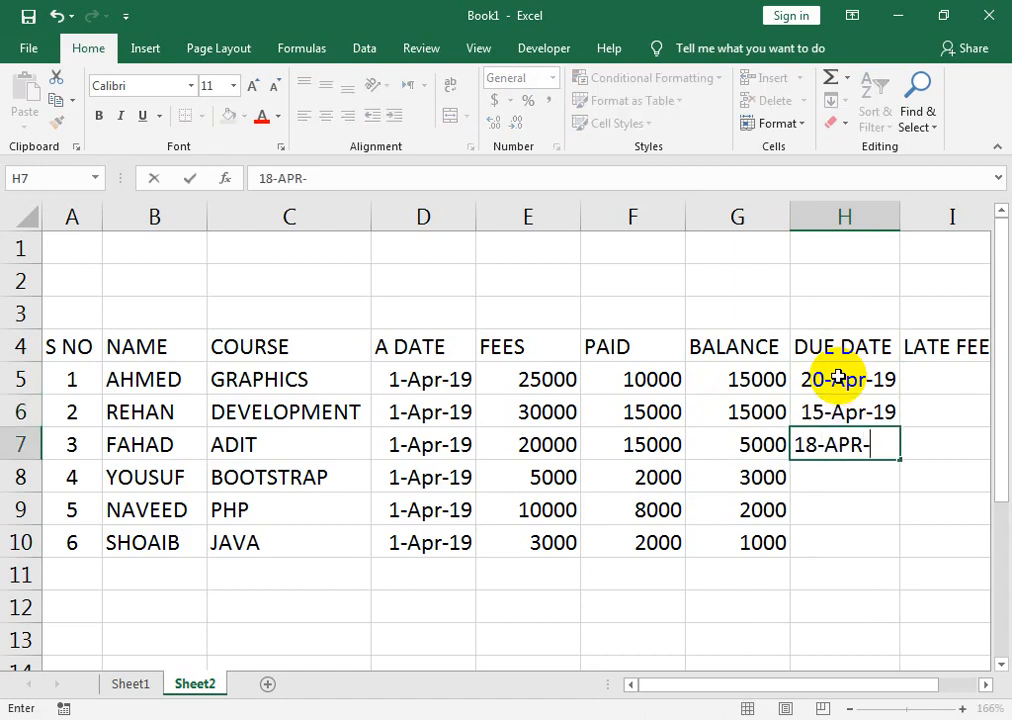
type("19")
key("Return")
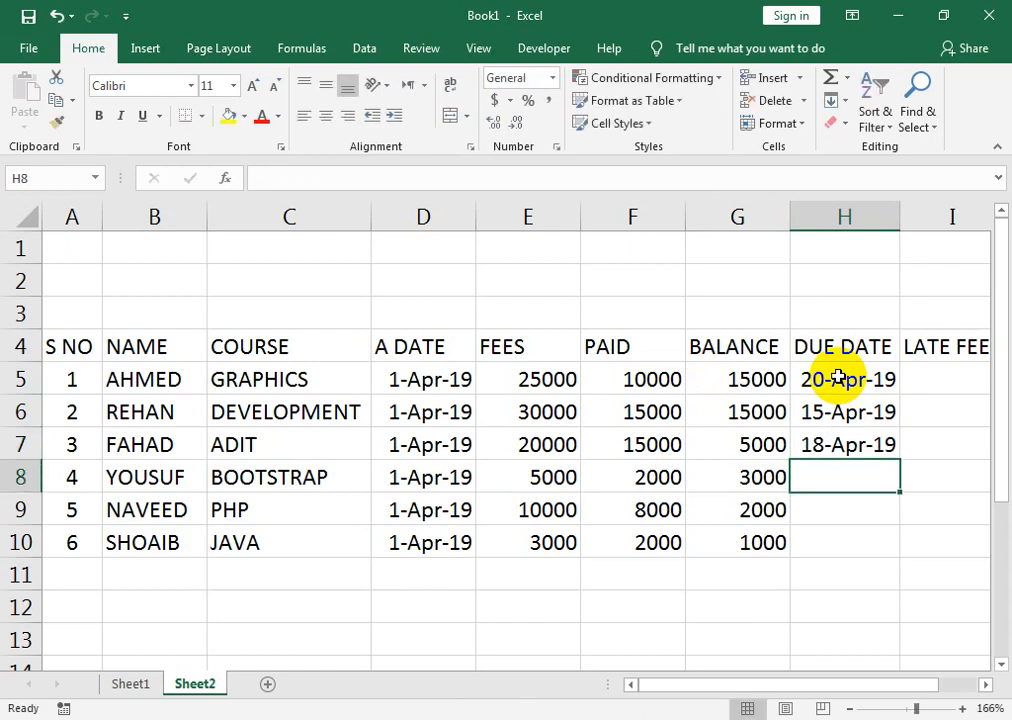
Complete the due dates with 22-Apr-19 in H8, 5-May-19 in H9 and 10-May-19 in H10
type("22-APR")
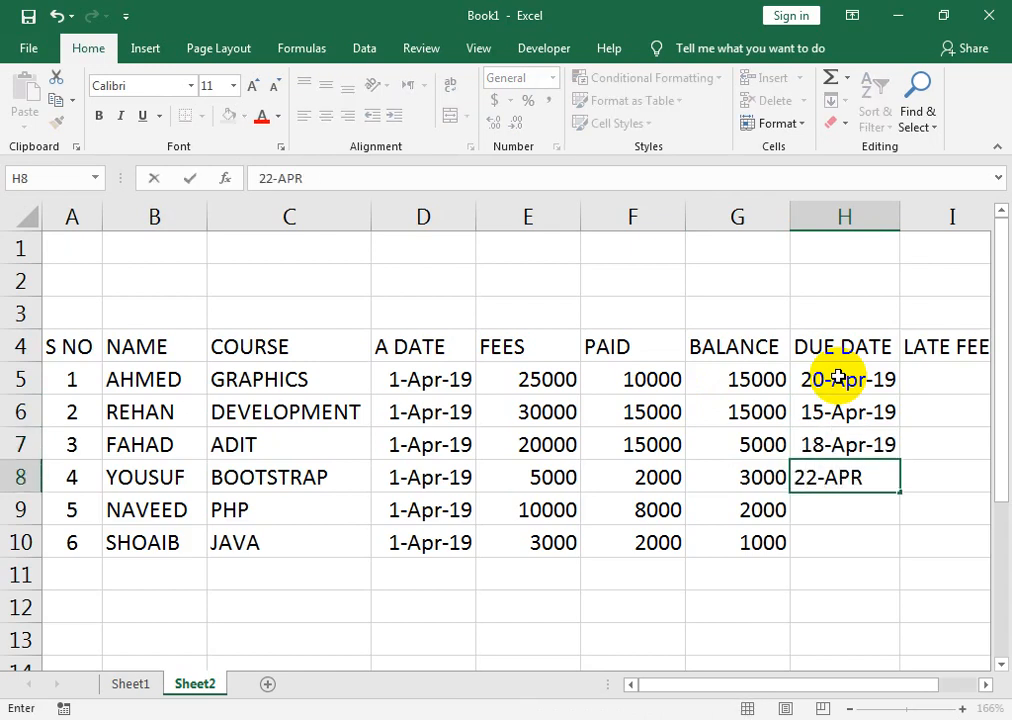
type("-19")
key("Return")
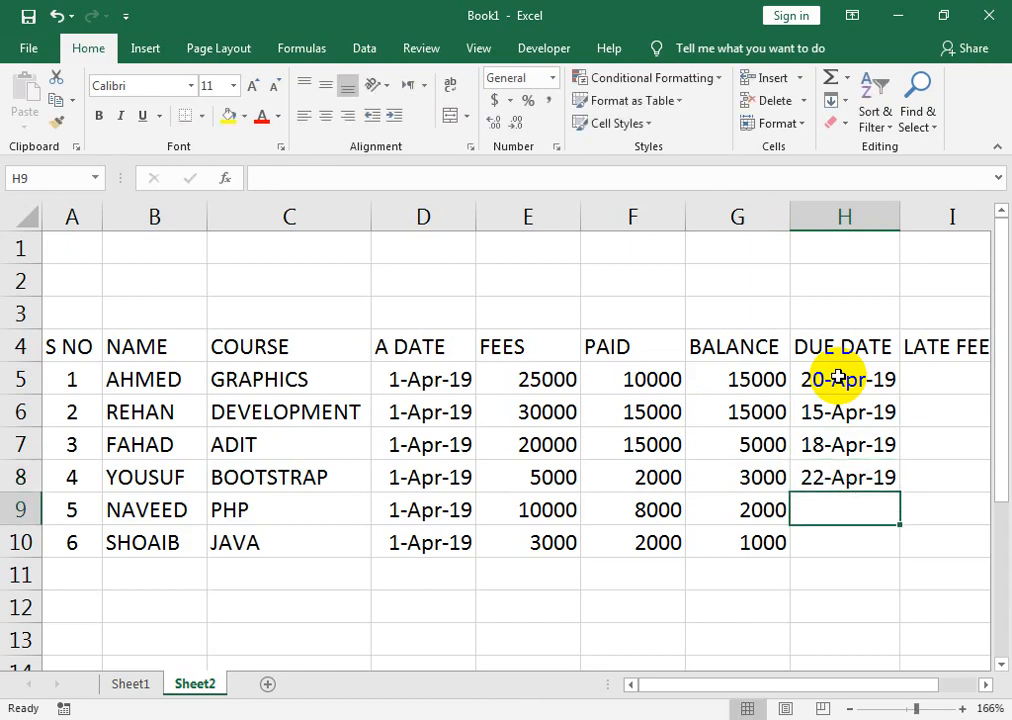
type("5-")
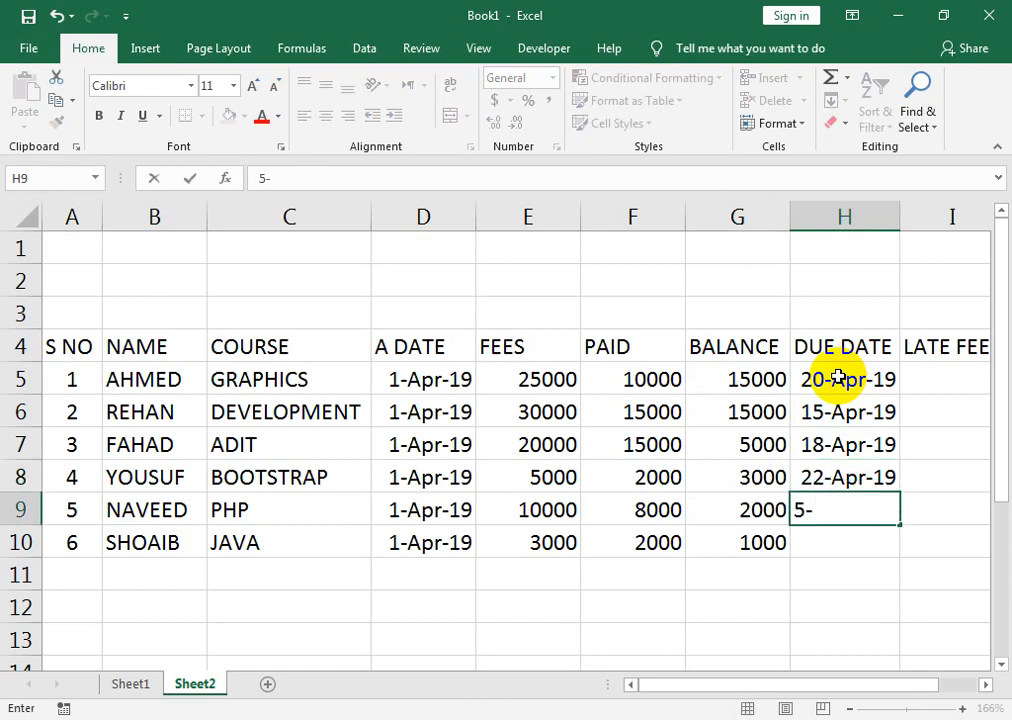
type("MAY-19")
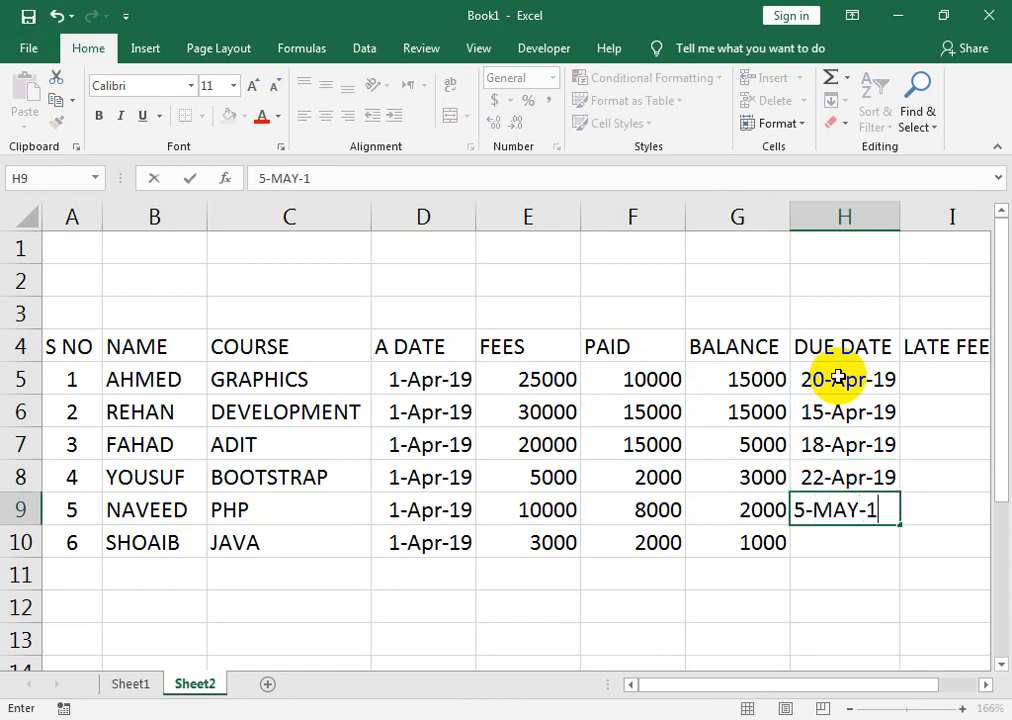
key("Return")
type("10")
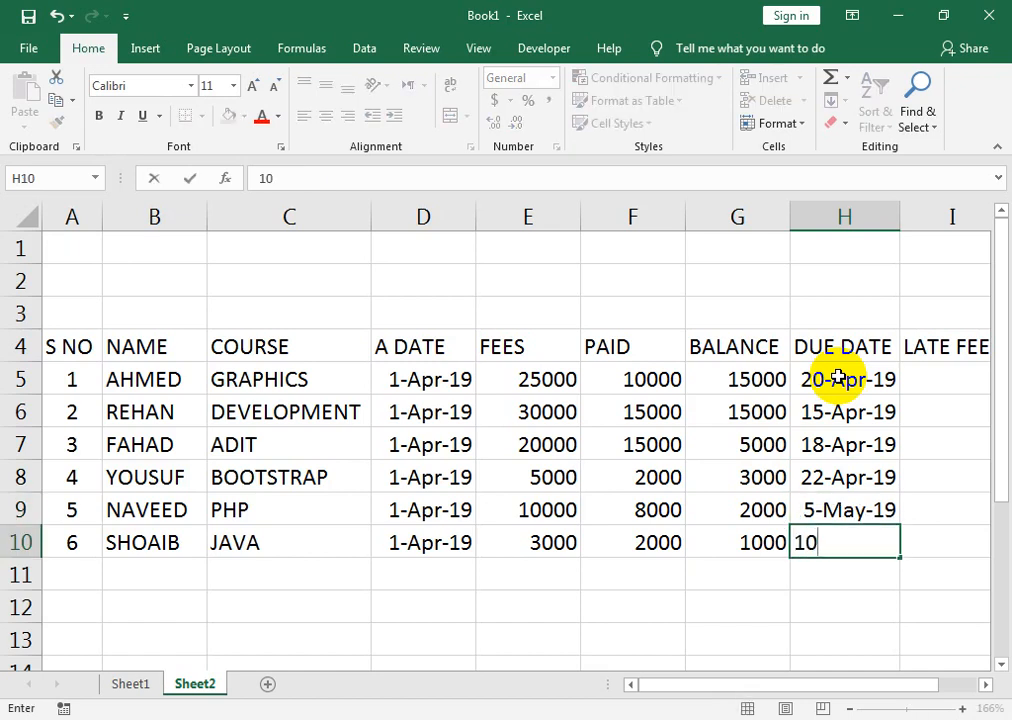
type("-MAY-19")
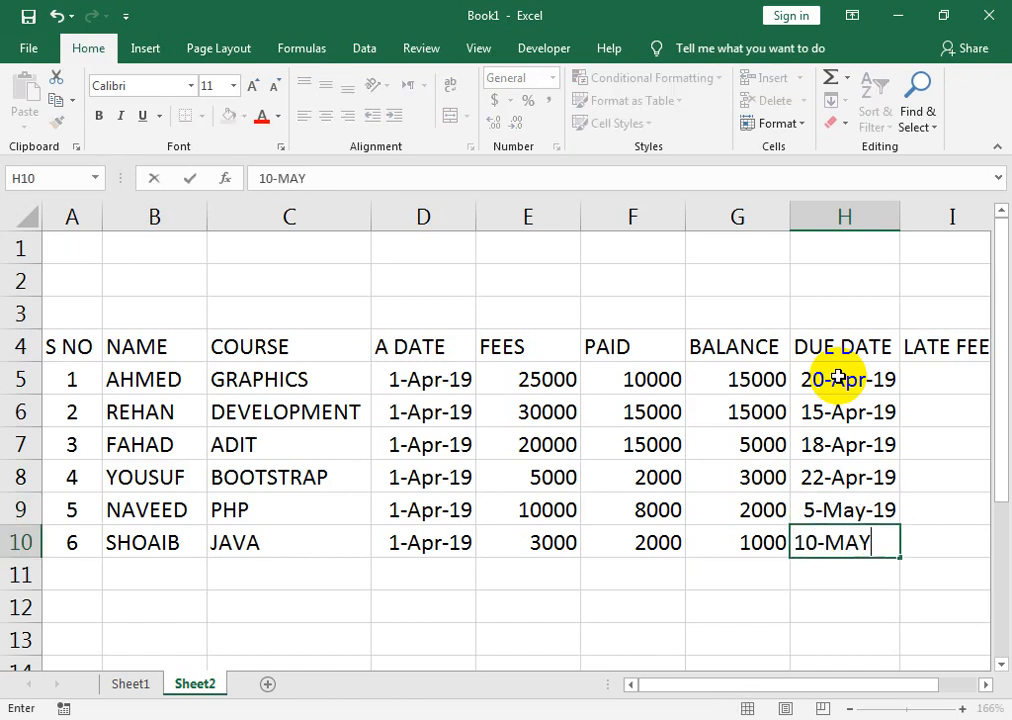
key("Return")
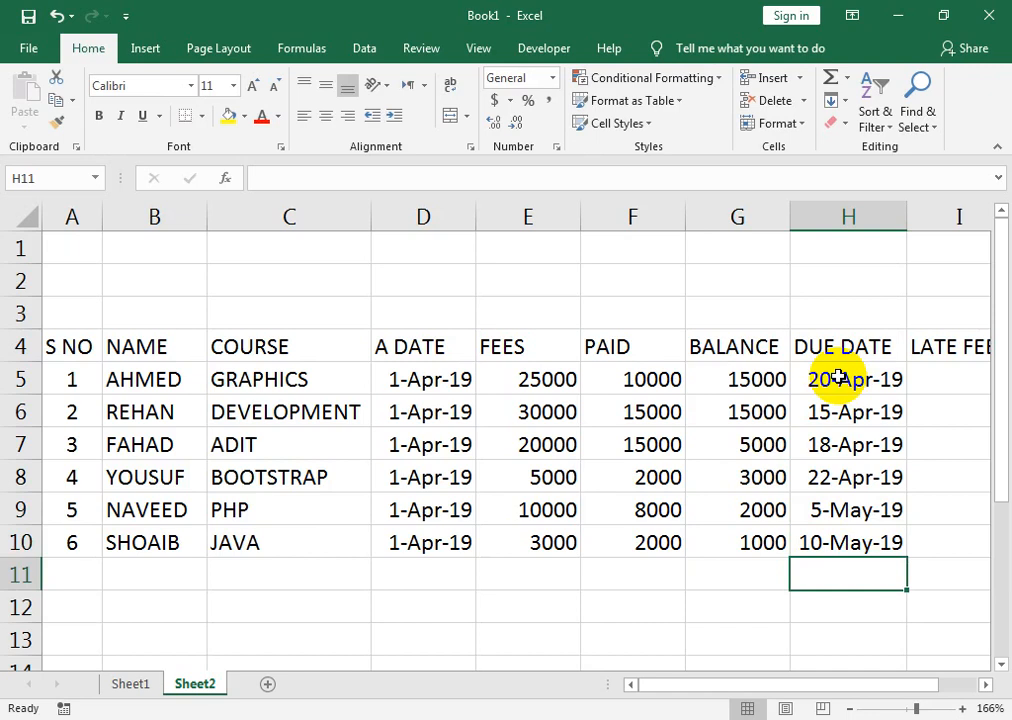
Review the first student's admission date, balance, due date and empty late fee cell across row 5
key("Right")
key("Up")
key("Up")
key("Up")
key("Up")
key("Up")
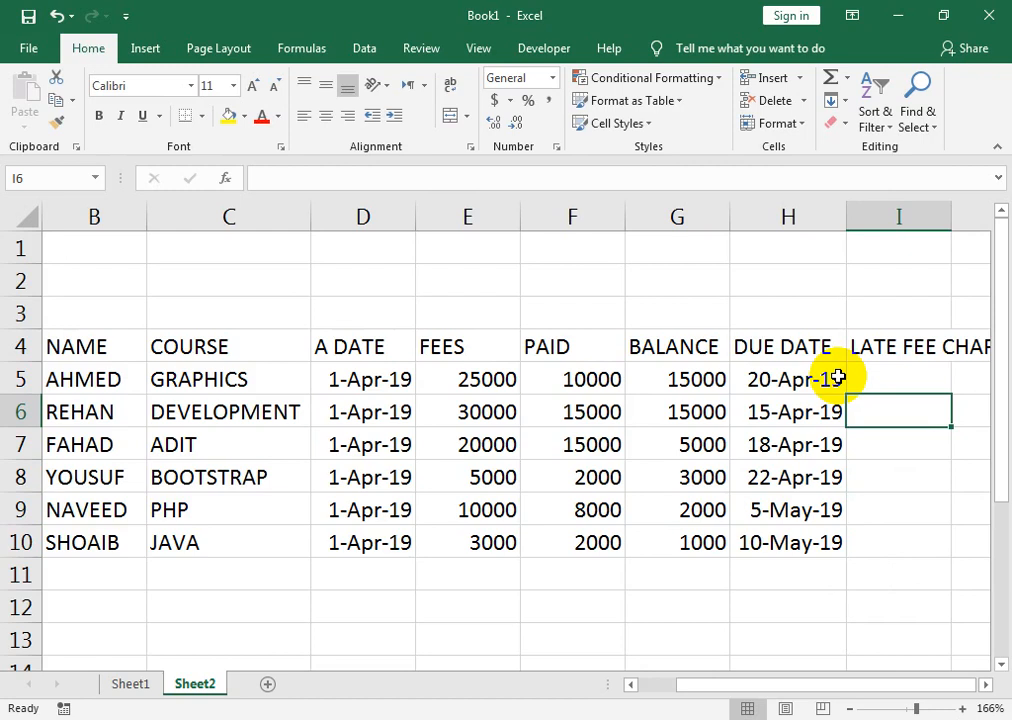
key("Up")
key("Left")
key("Left")
key("Left")
key("Left")
key("Left")
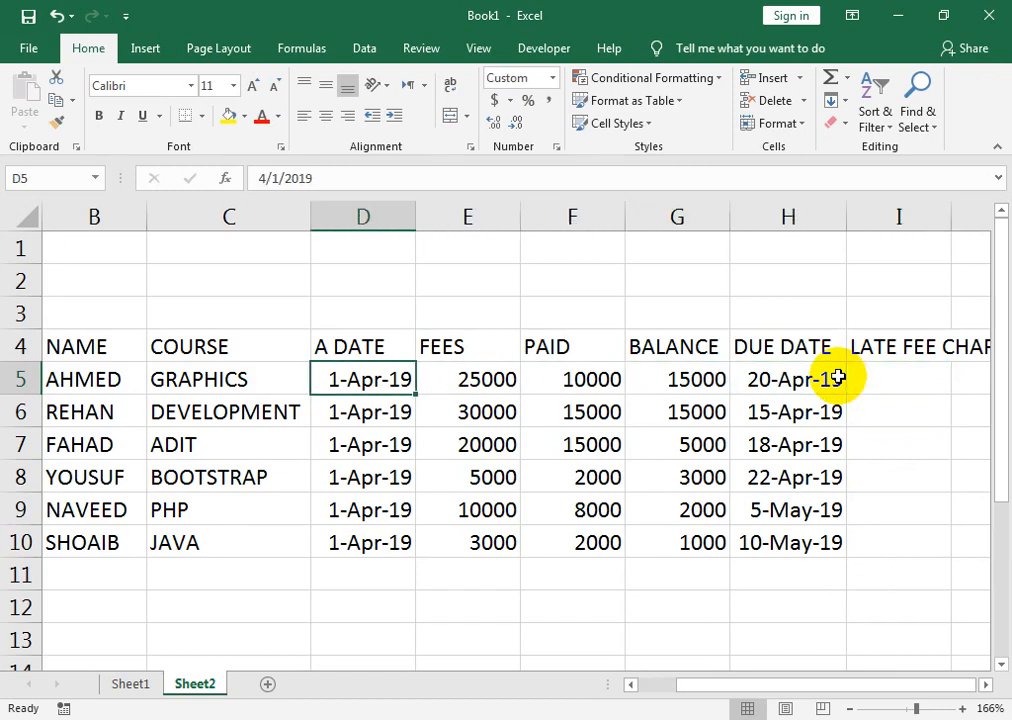
key("Right")
key("Right")
key("Right")
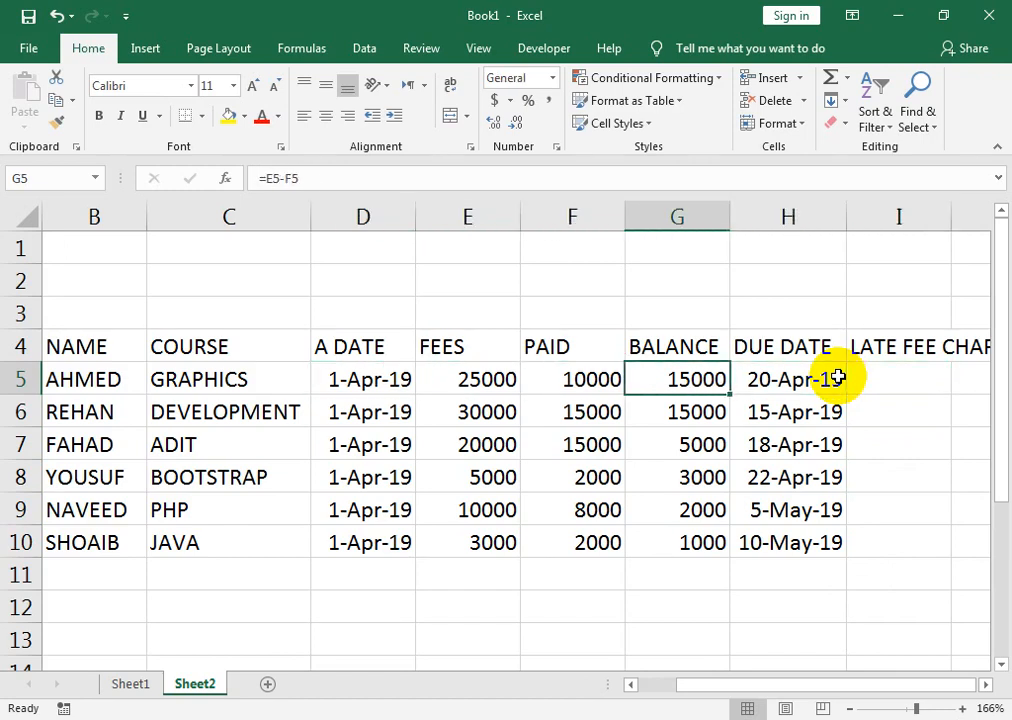
key("Right")
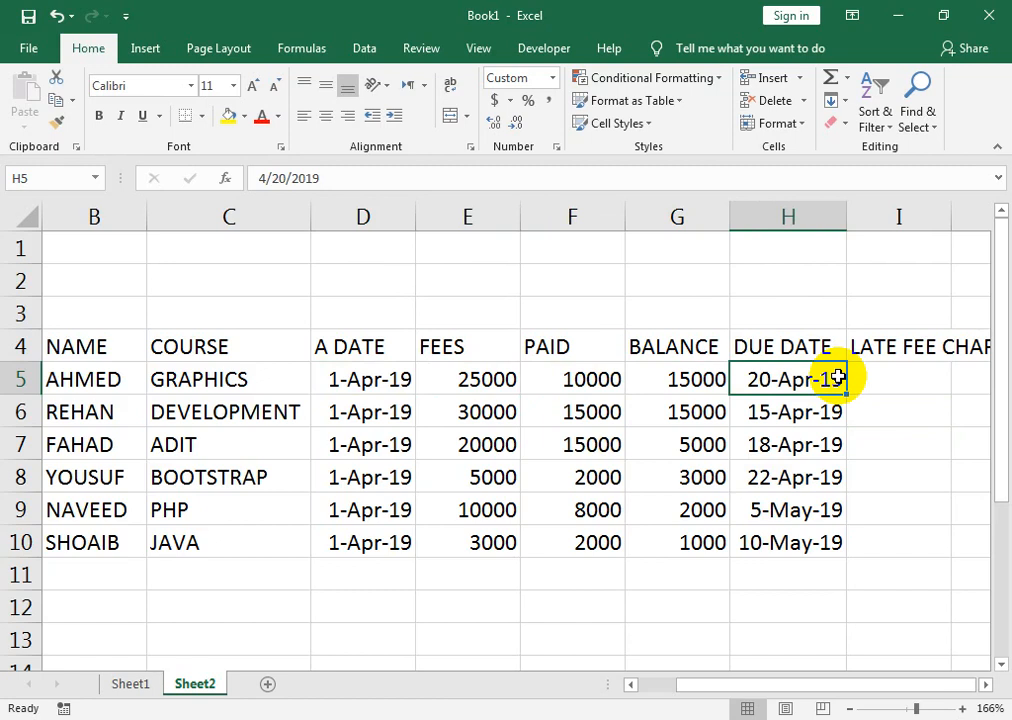
key("Down")
key("Up")
key("Right")
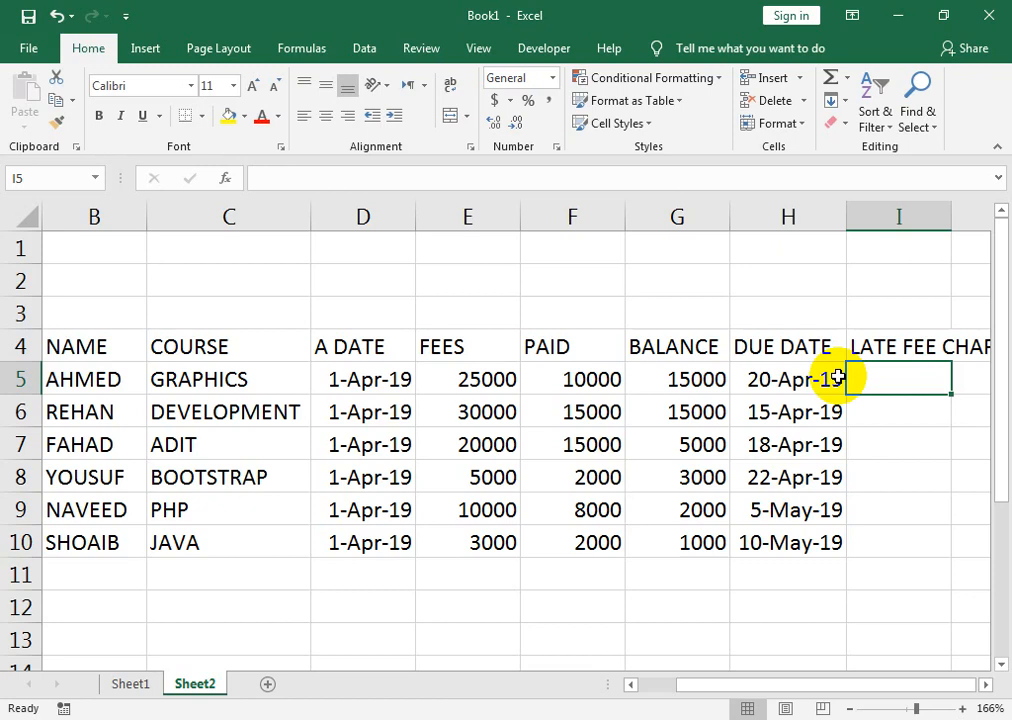
key("Left")
key("Left")
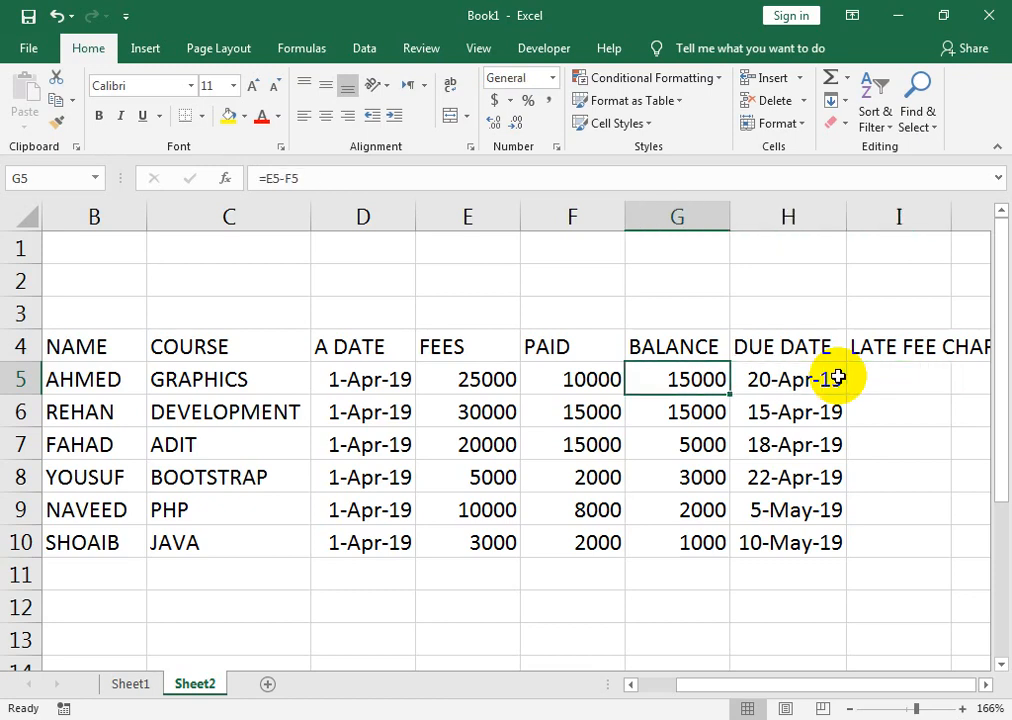
key("Right")
key("Right")
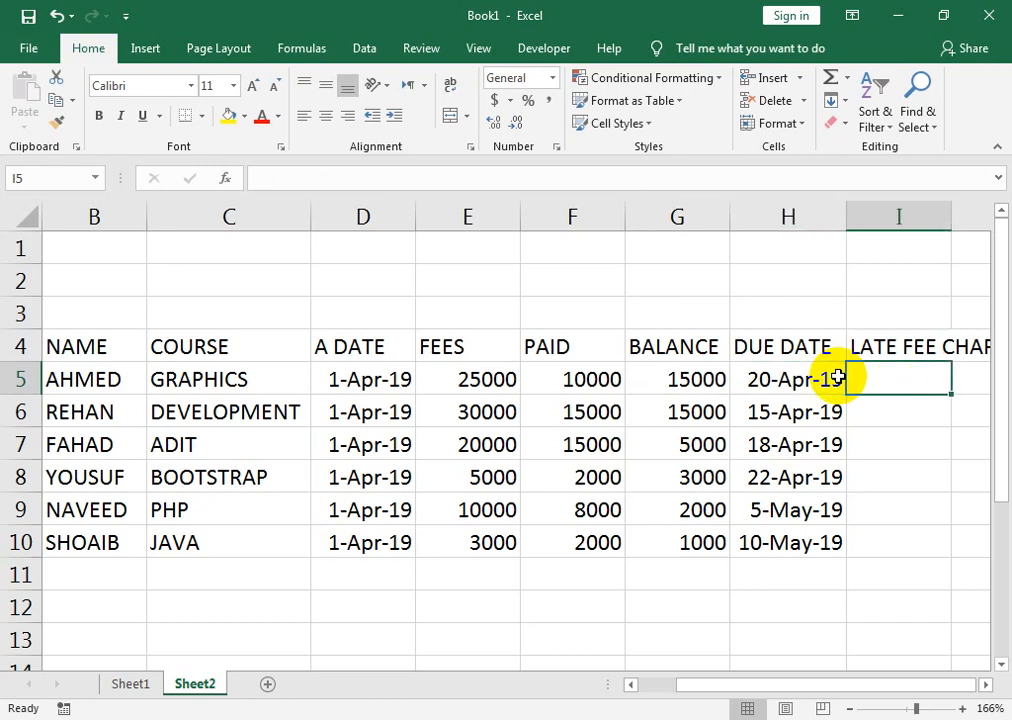
Enter the late fee rate 5% in I3, above the LATE FEE CHARGES header
key("Down")
key("Down")
key("Up")
key("Up")
key("Up")
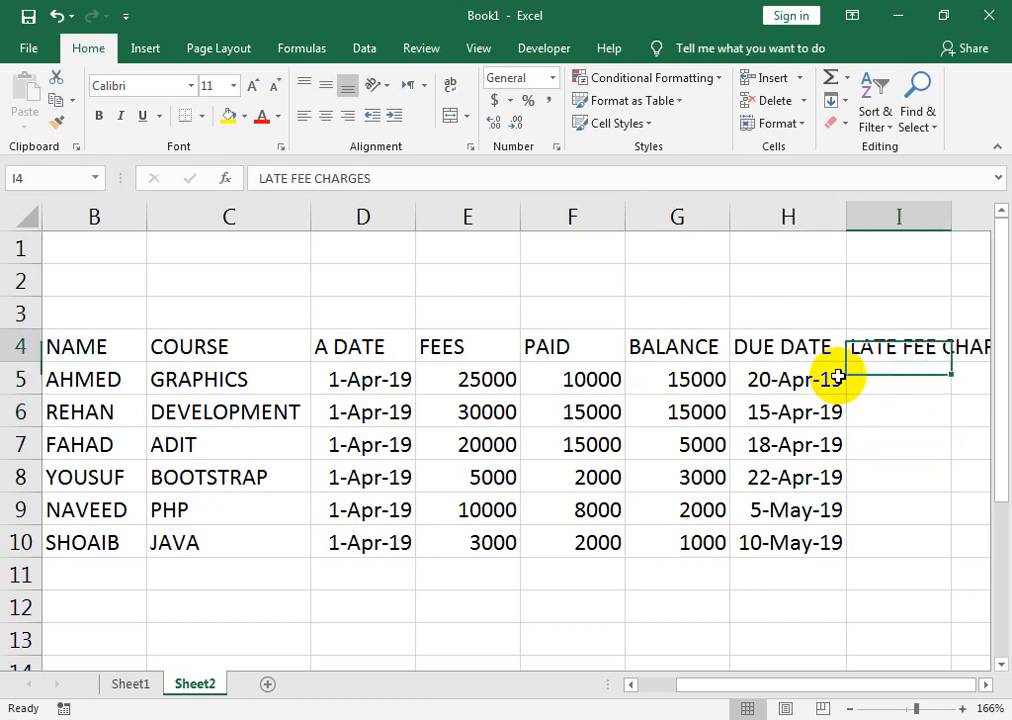
key("Up")
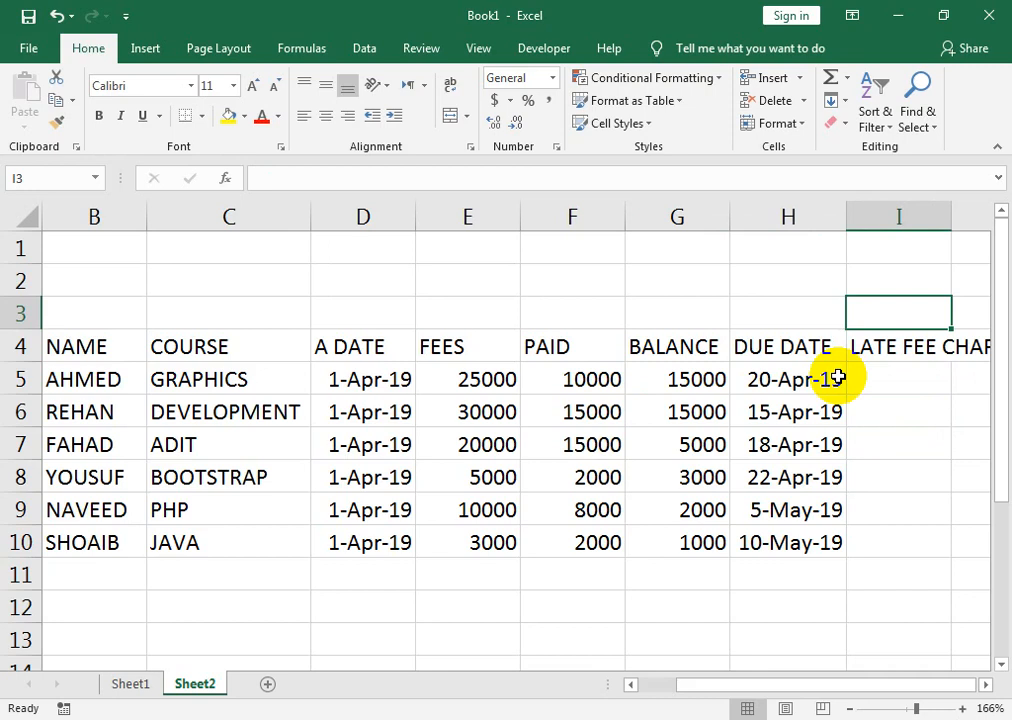
type("5")
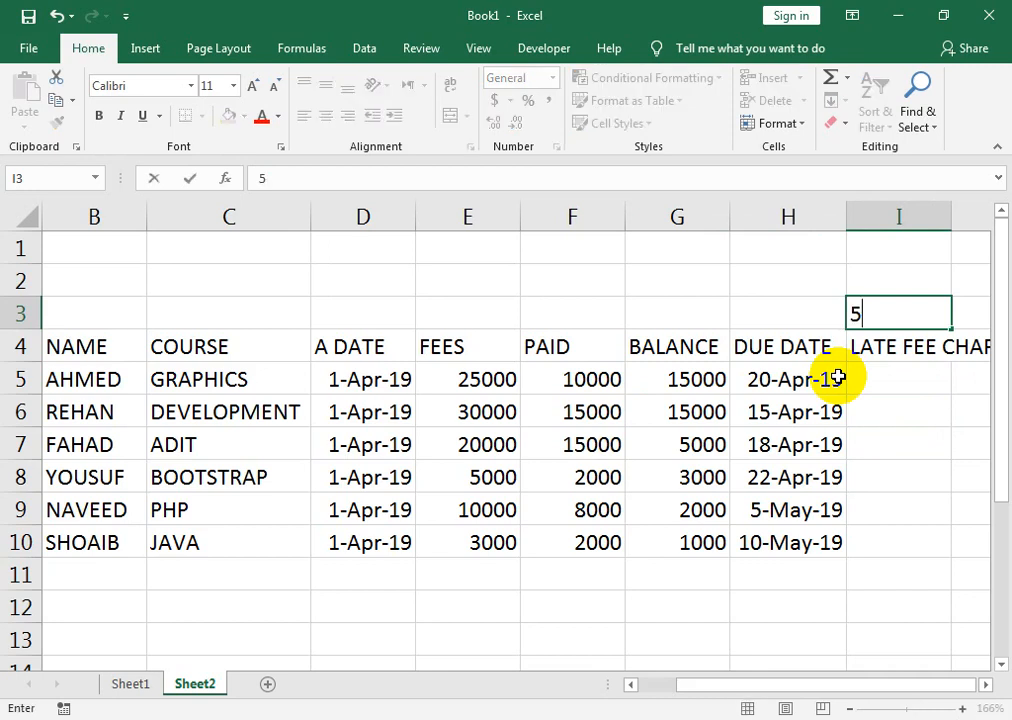
type("%")
key("Return")
key("Return")
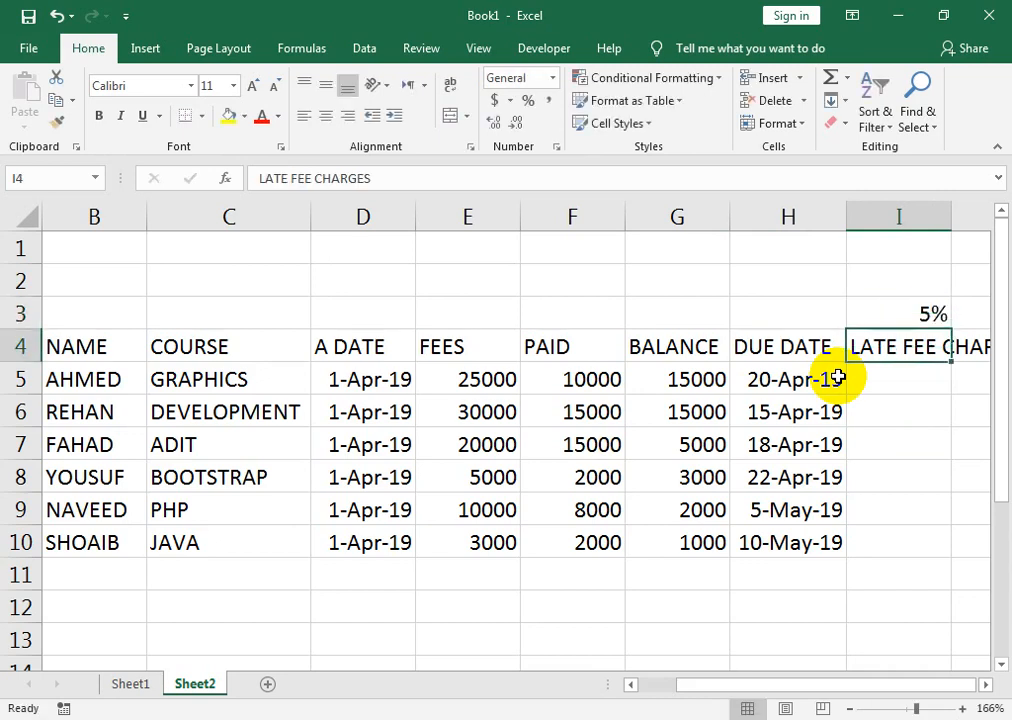
Start an IF formula in I5 with the logical test TODAY()>H5 to check whether the due date has passed
left_click(838, 377)
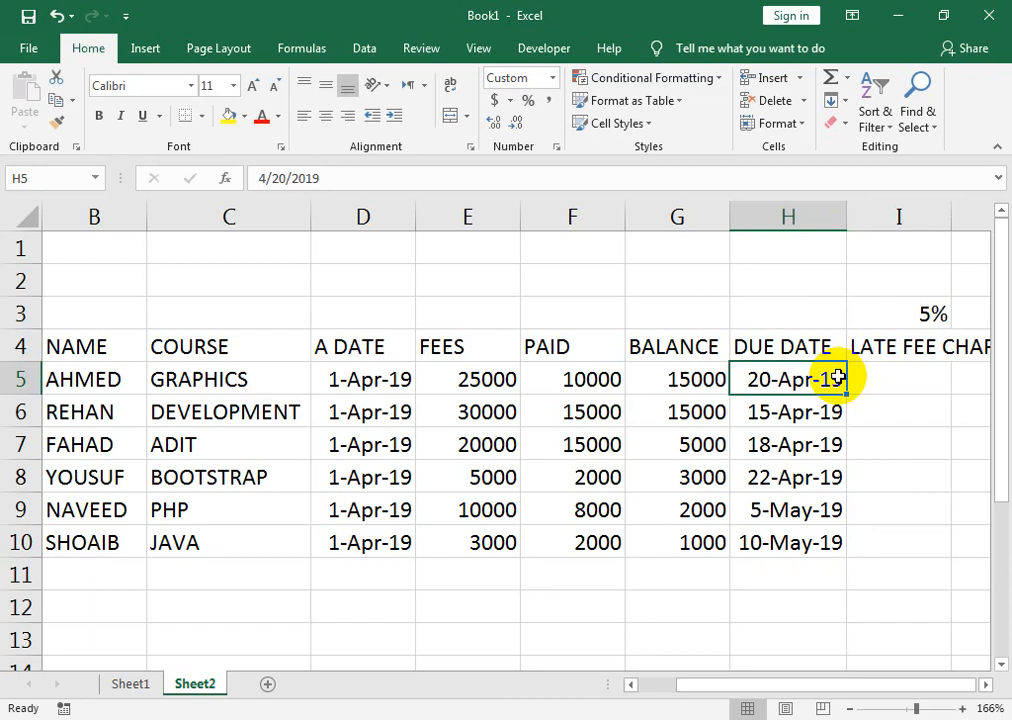
key("Left")
key("Right")
key("Right")
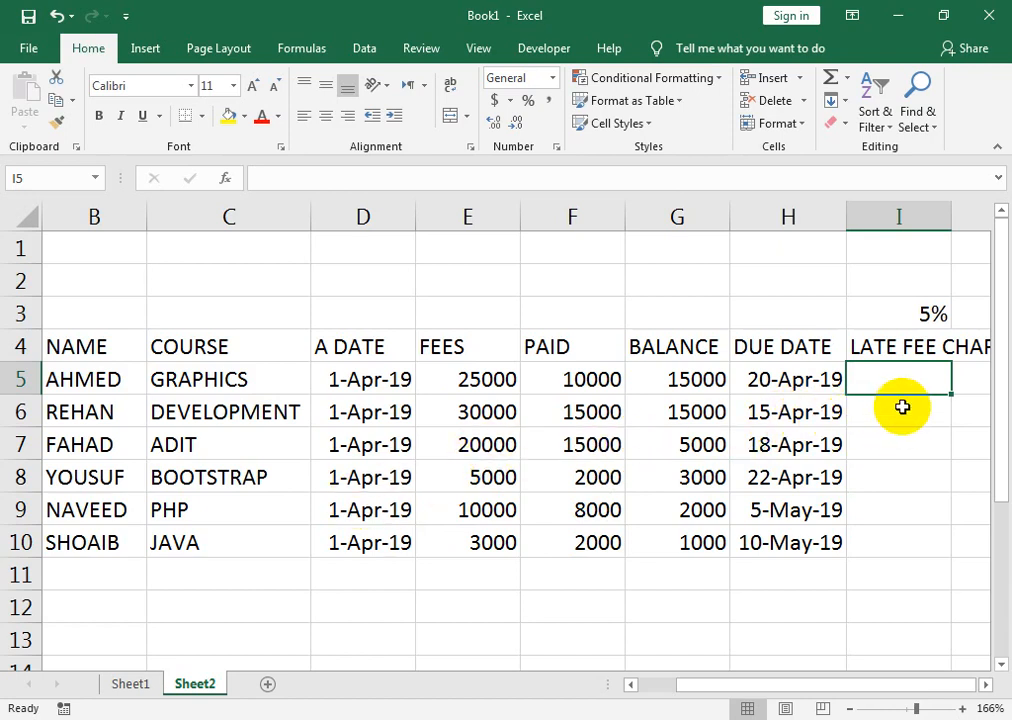
type("=IF(")
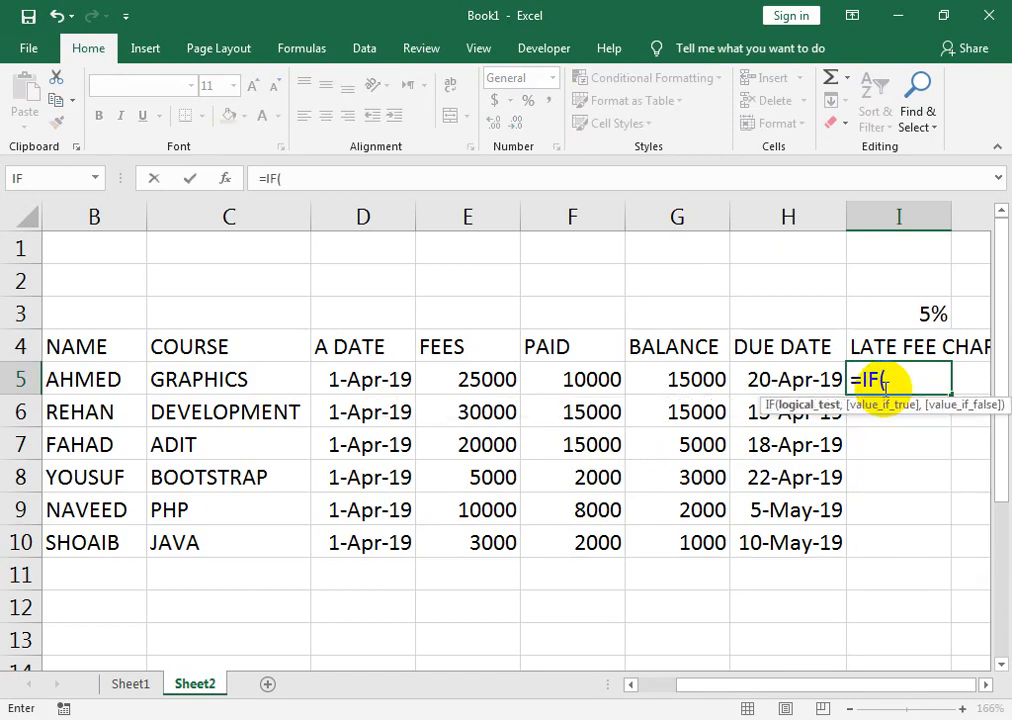
type("TODAY()")
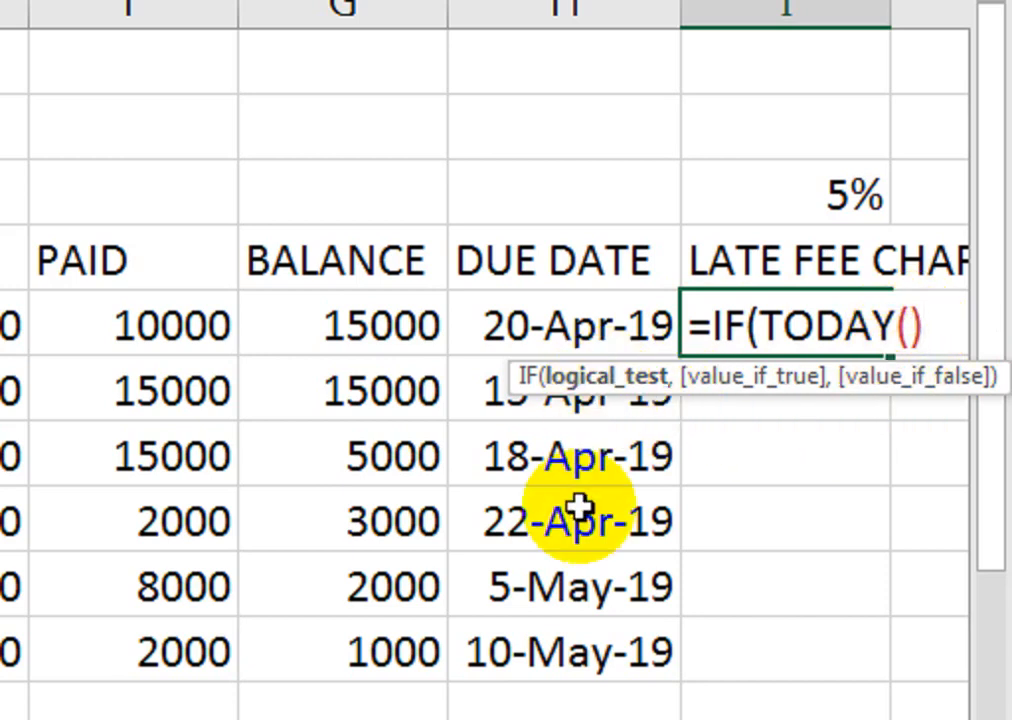
type(">")
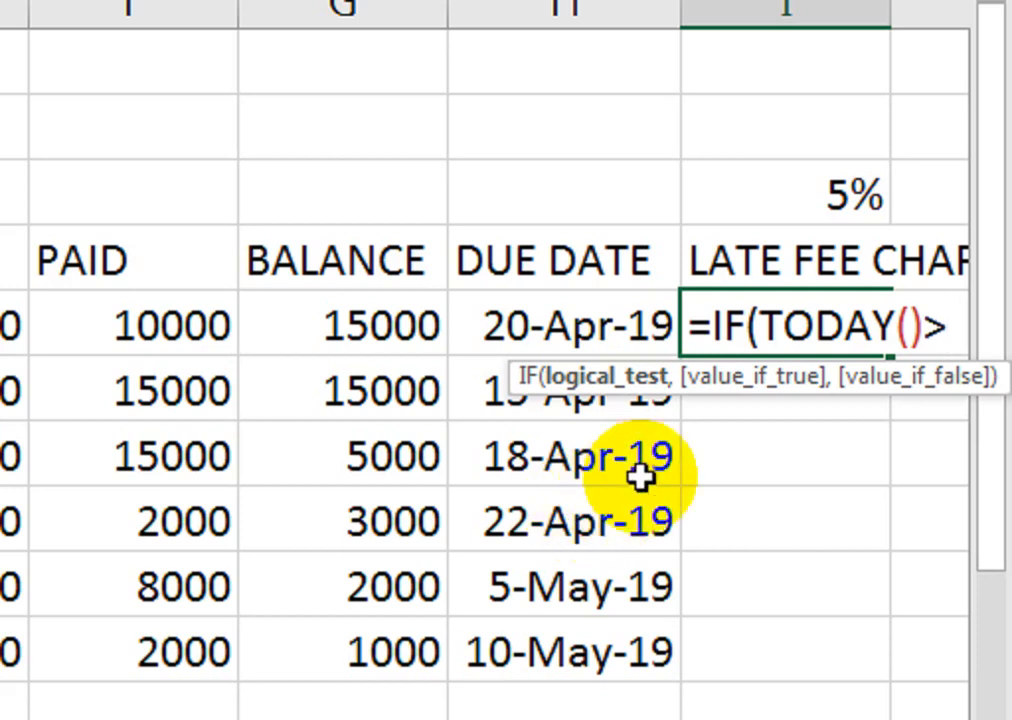
left_click(595, 314)
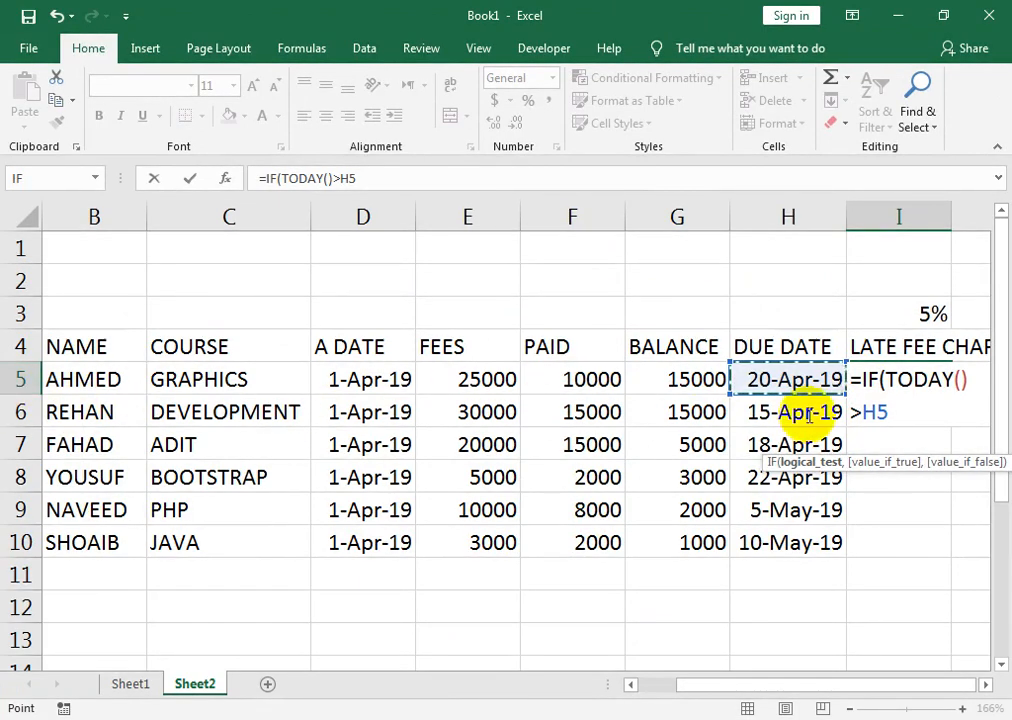
Add the value-if-true G5*5%+G5 to the IF formula in I5, so overdue balances include the 5% late fee
type(",")
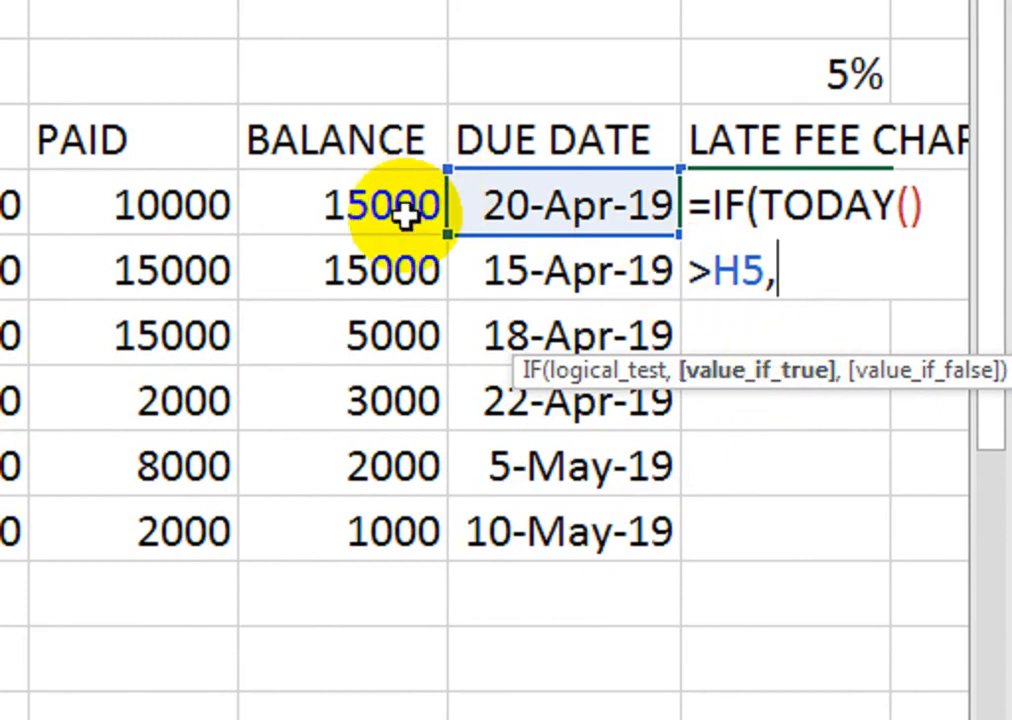
left_click(406, 208)
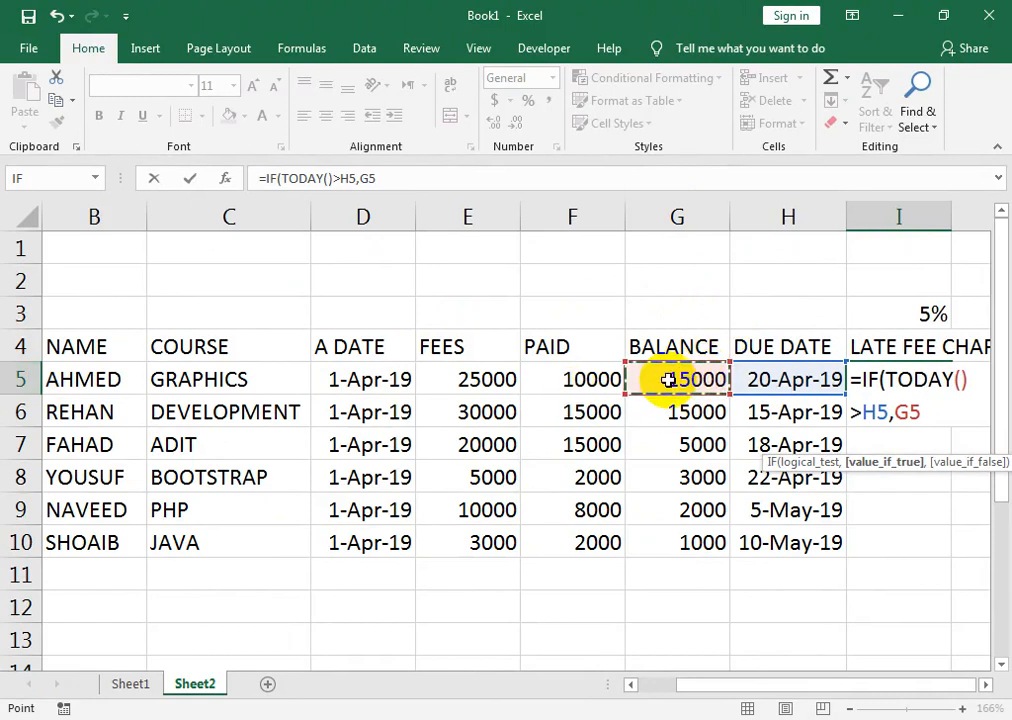
type("*5%")
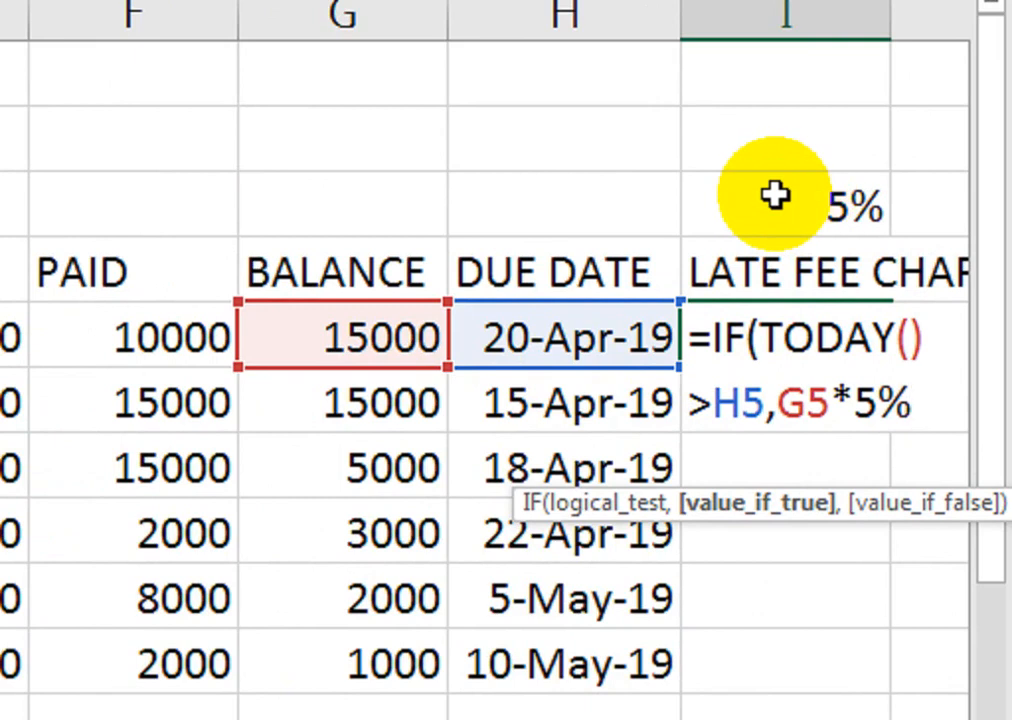
type("+")
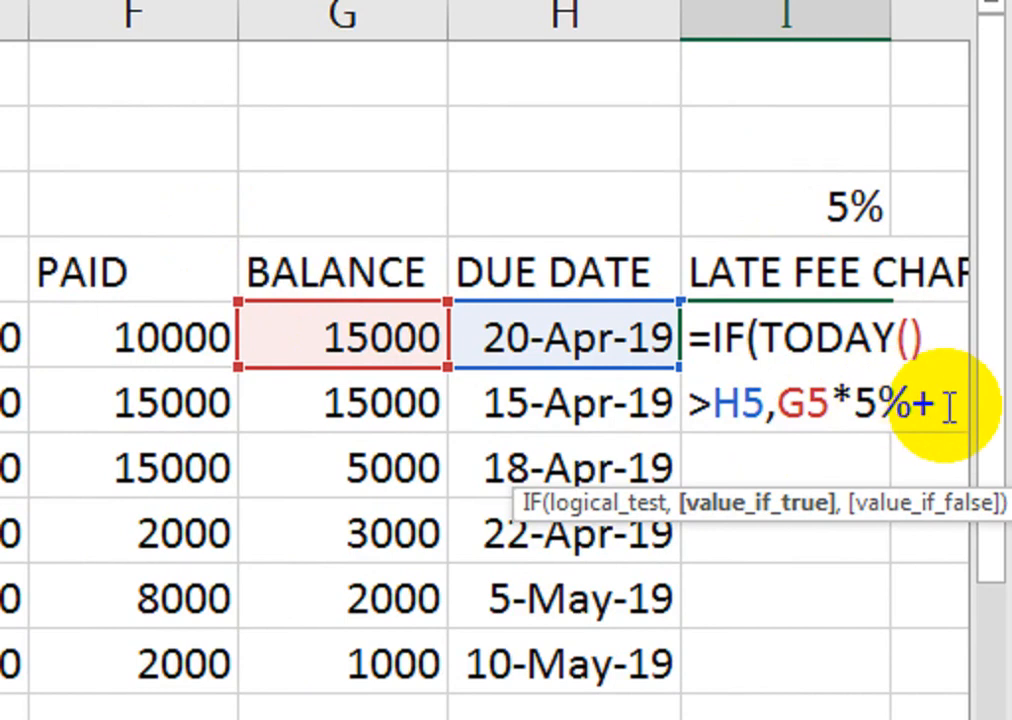
key("alt+Return")
left_click(400, 340)
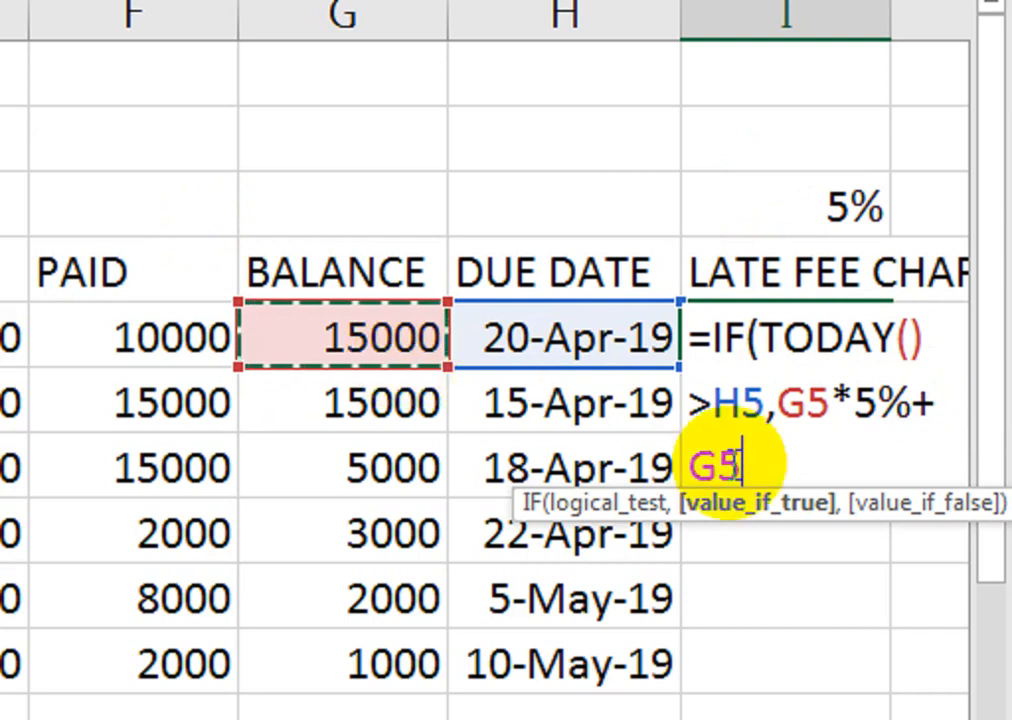
left_click_drag(831, 515, 833, 543)
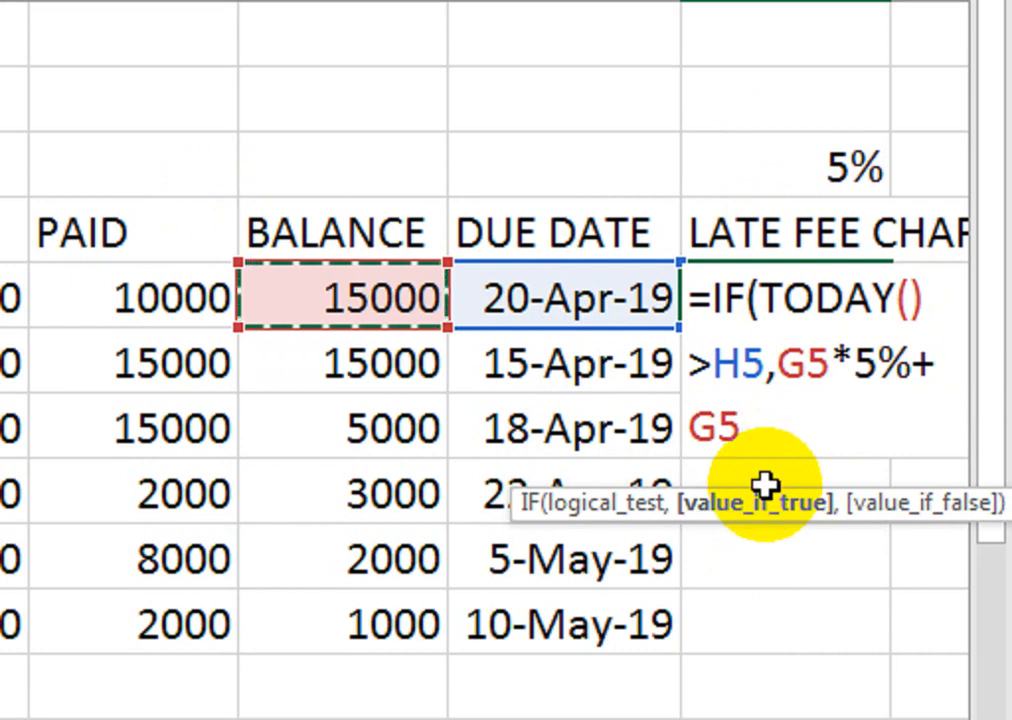
Finish the IF formula in I5 with an empty text string "" as the value-if-false
type(",")
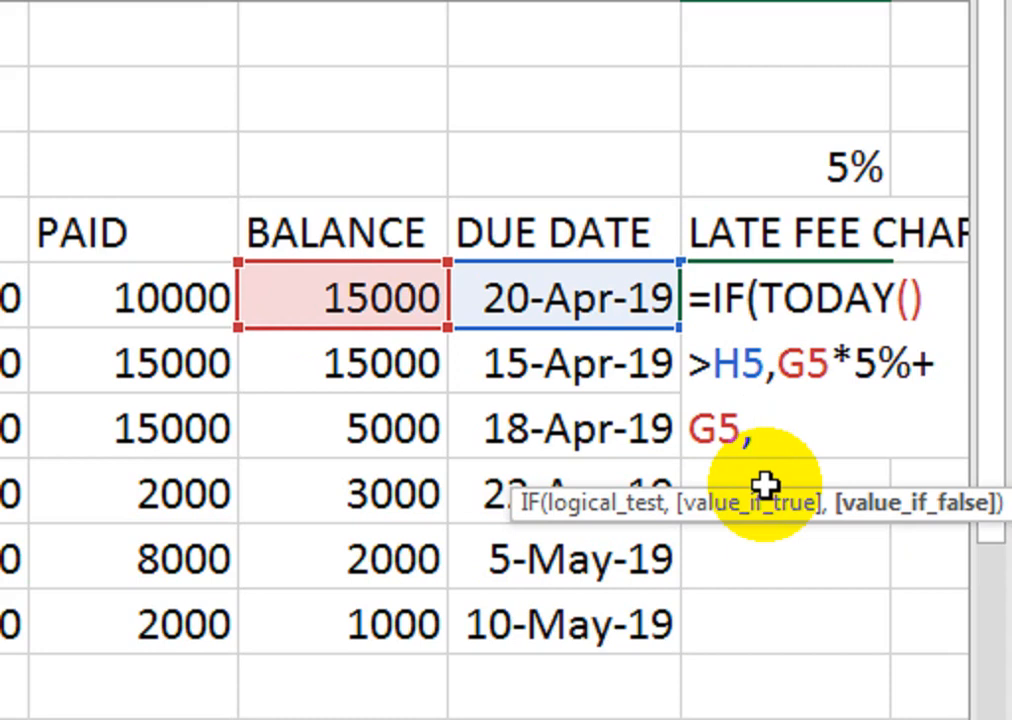
type("\"")
type(")")
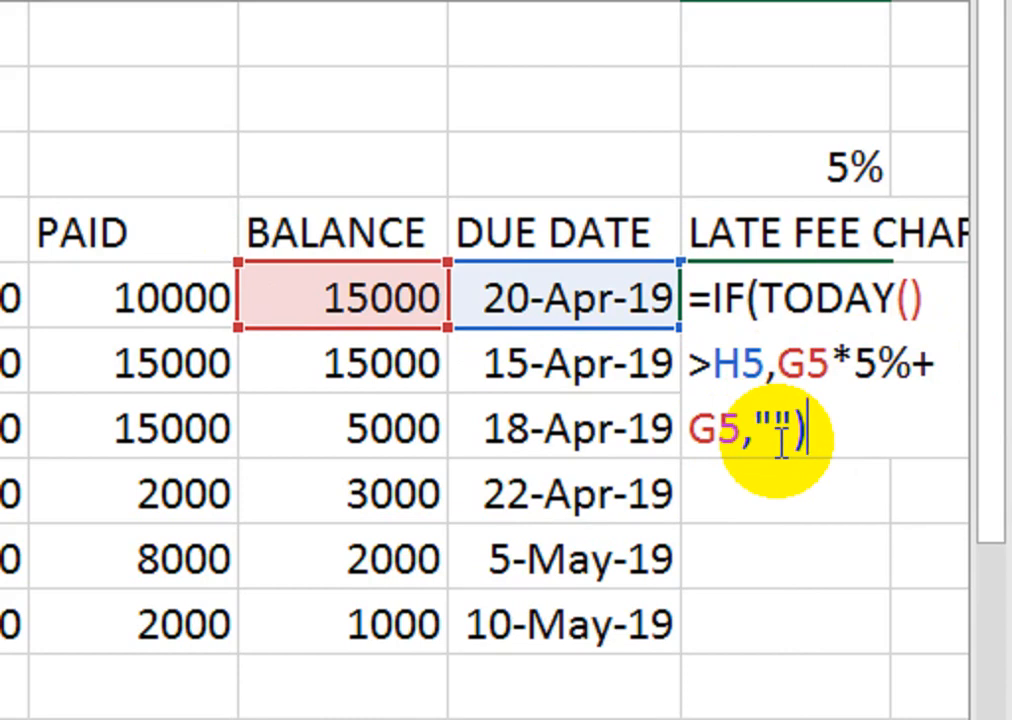
key("Return")
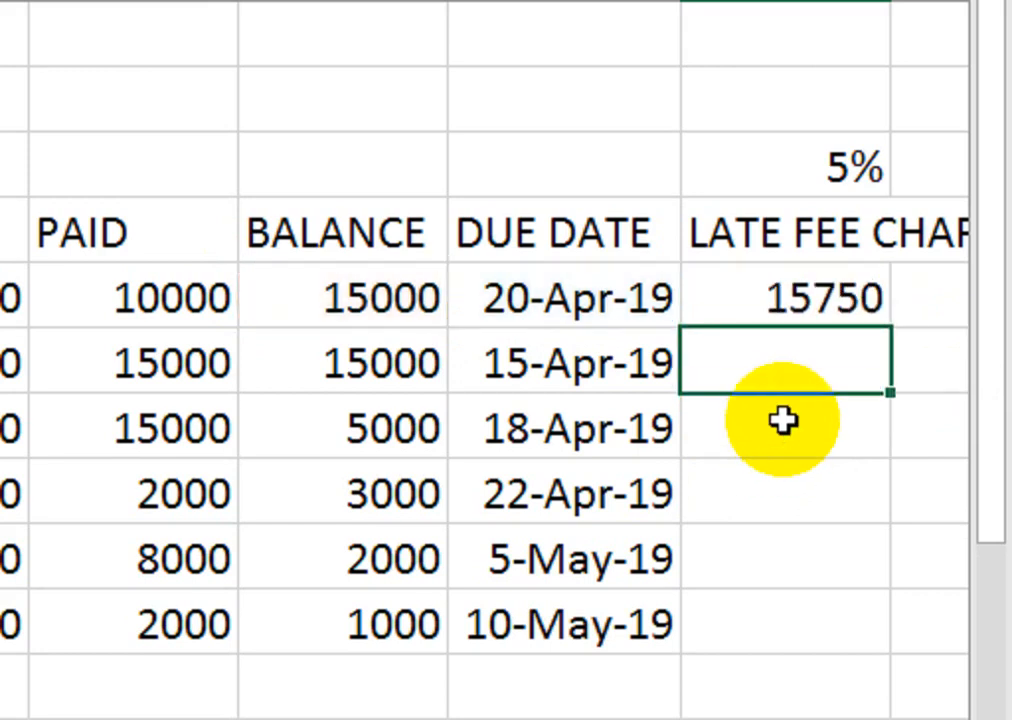
Copy the late fee formula from I5 down through I10 for all remaining students
left_click(803, 310)
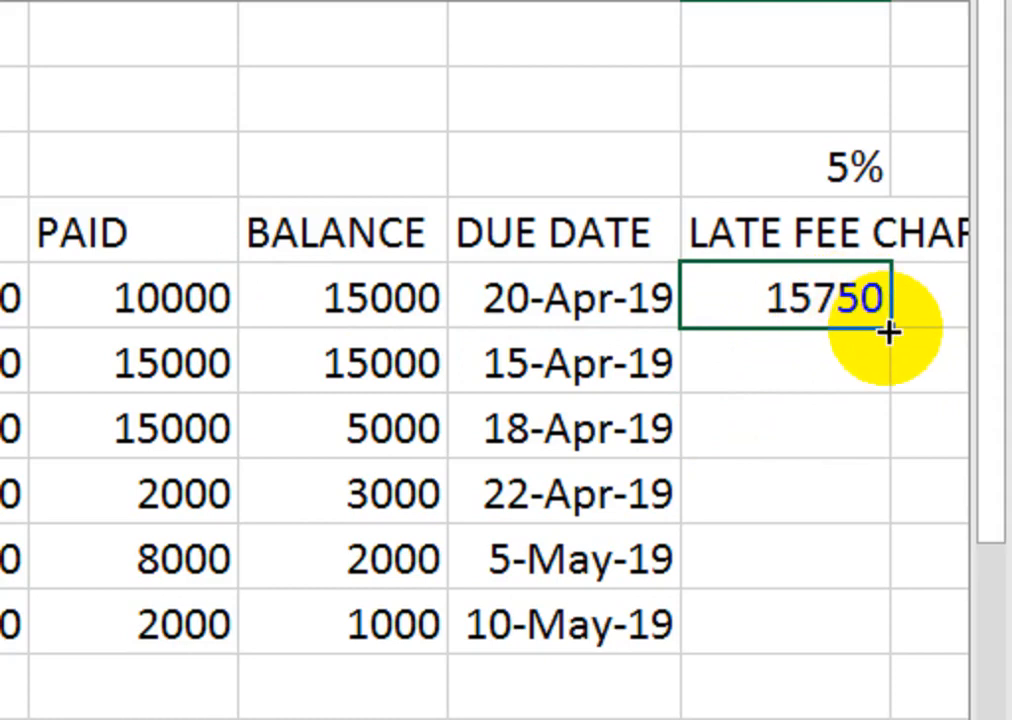
left_click_drag(888, 332, 886, 634)
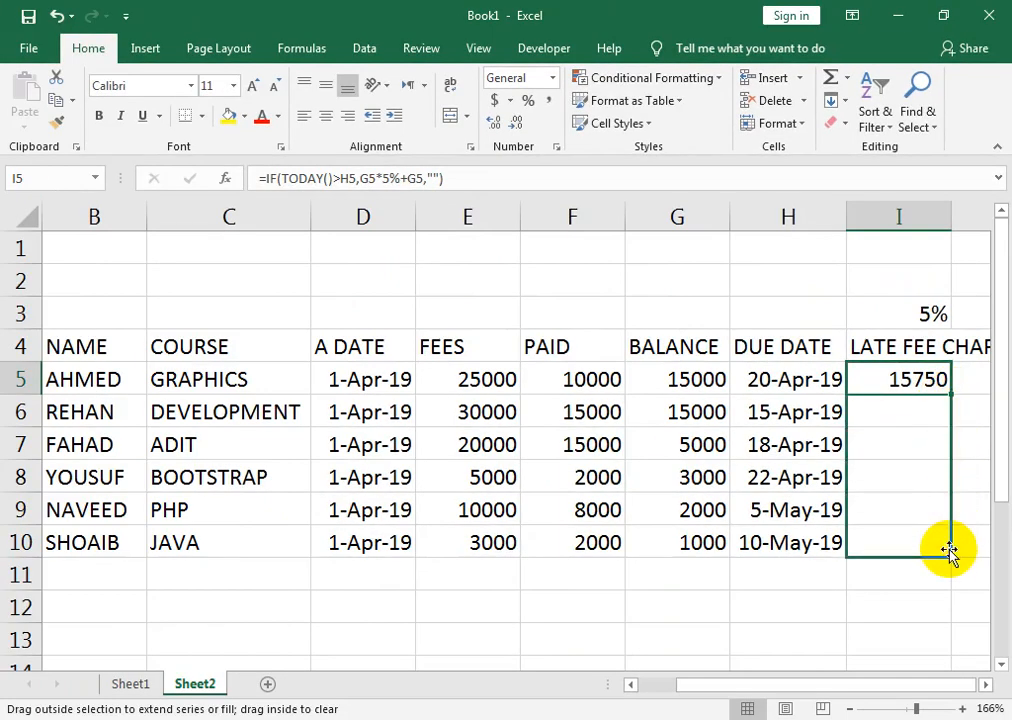
left_click_drag(950, 550, 946, 549)
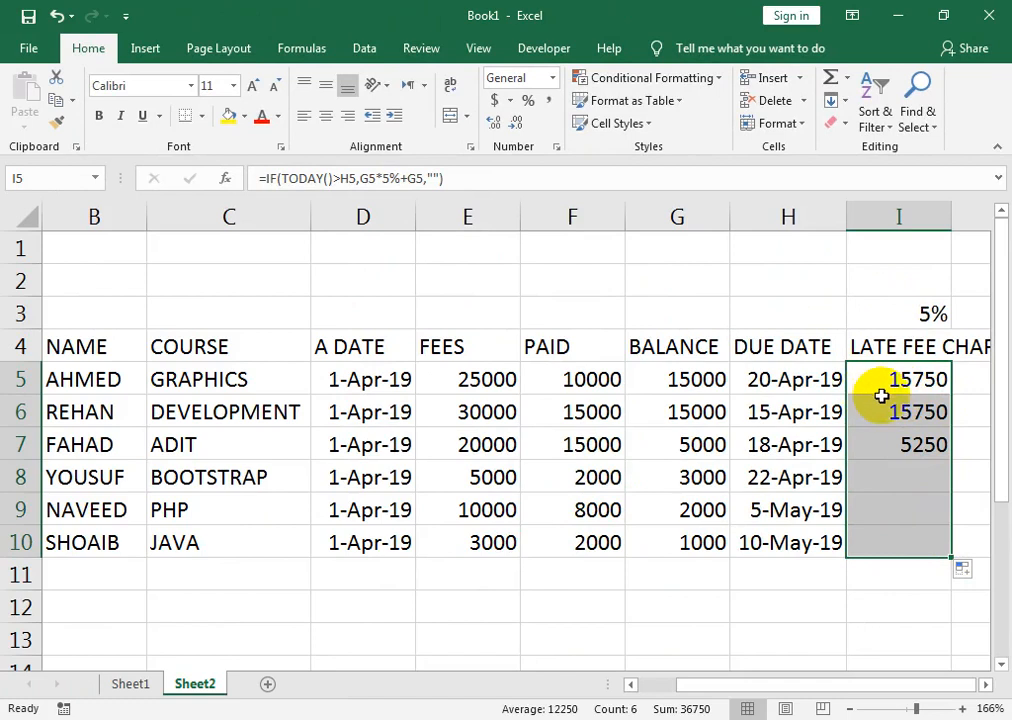
Calculate 5% of the first student's balance in H3 with the formula =G5*5%
left_click(777, 311)
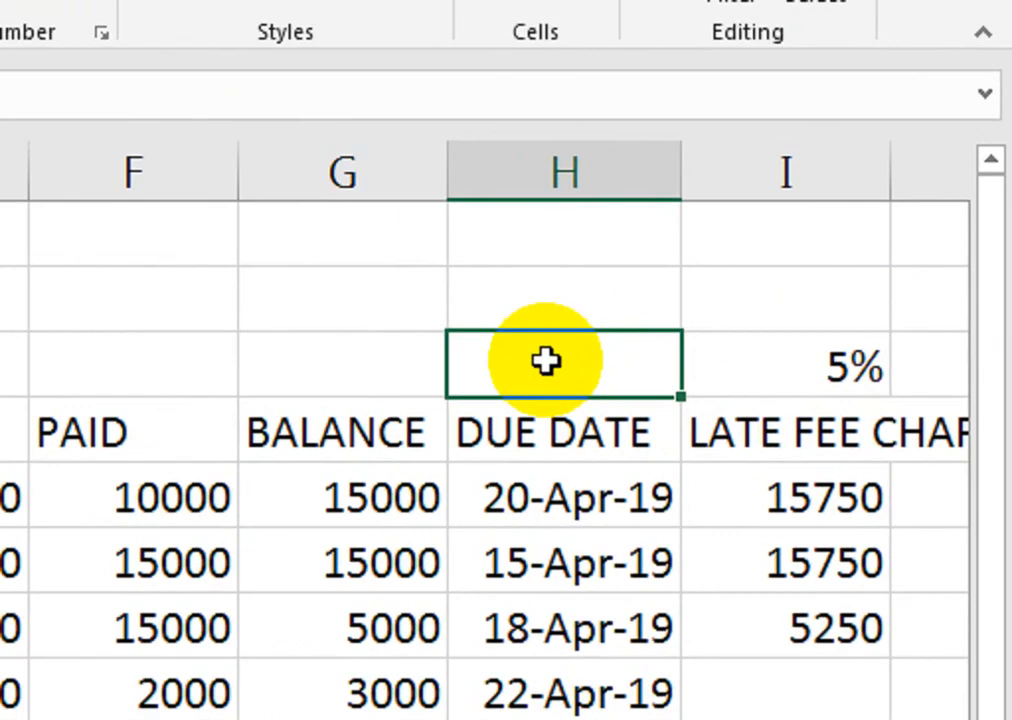
type("=")
key("Down")
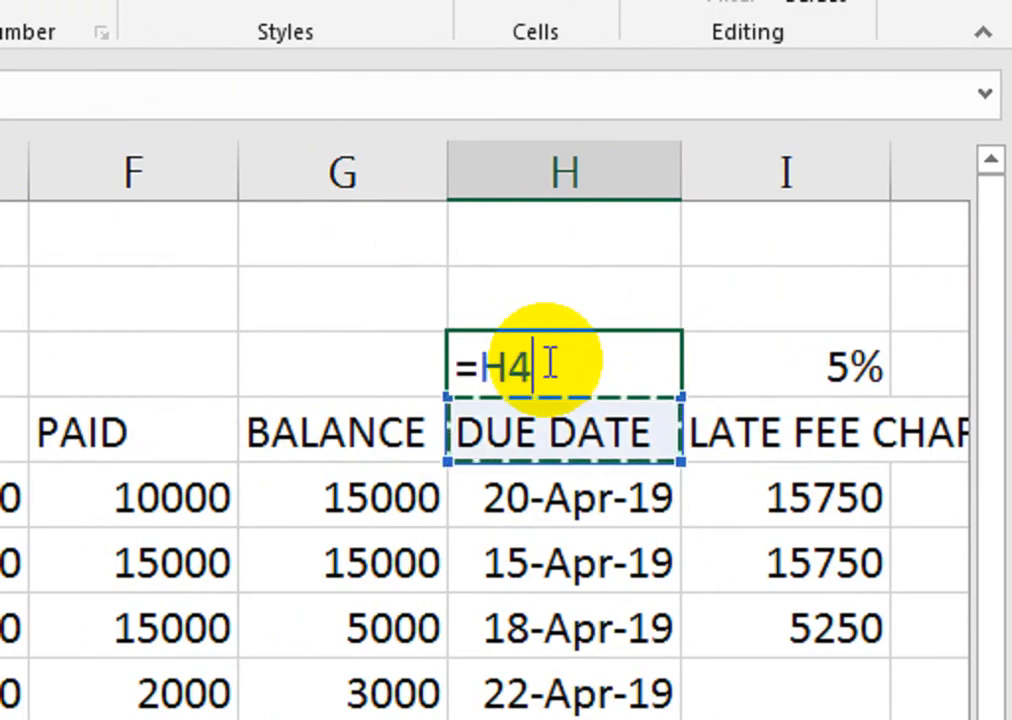
key("Down")
key("Left")
type("*5")
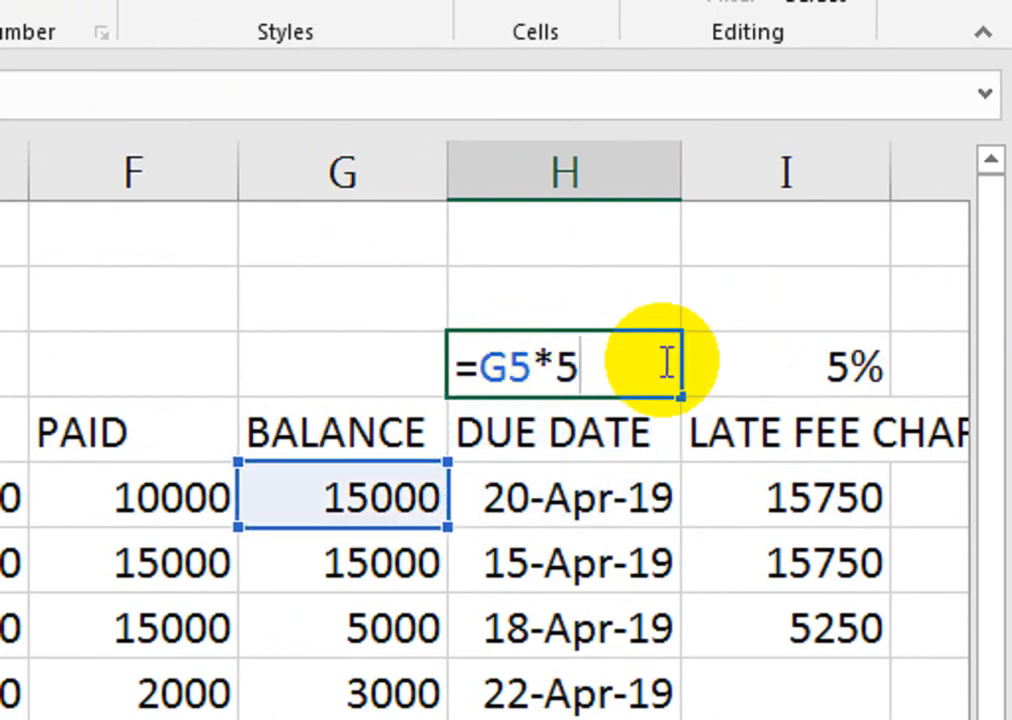
type("%")
key("Return")
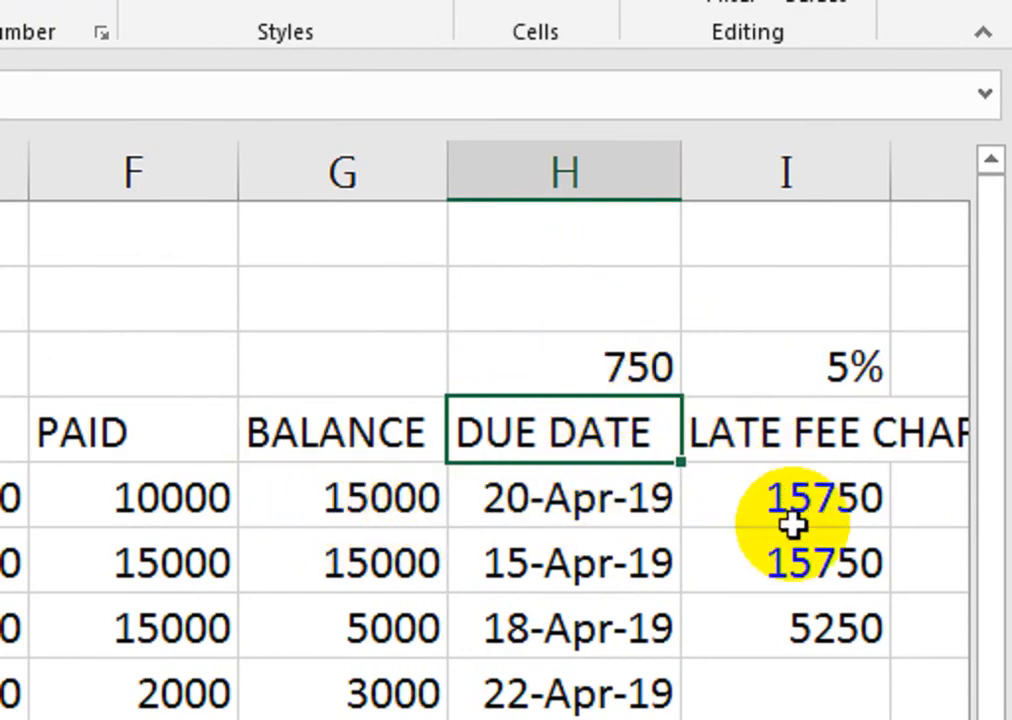
Add the balance and the 5% amount in H2 with =G5+H3, and clear both check cells H2:H3
left_click(637, 295)
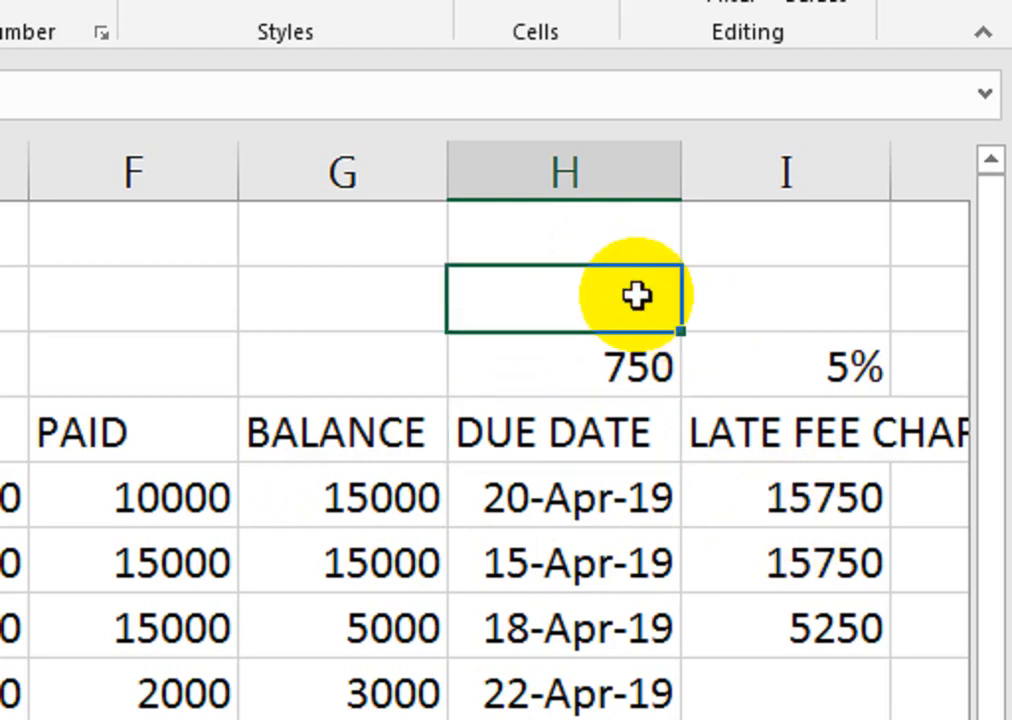
type("=")
key("Left")
key("Down")
key("Down")
key("Down")
type("+")
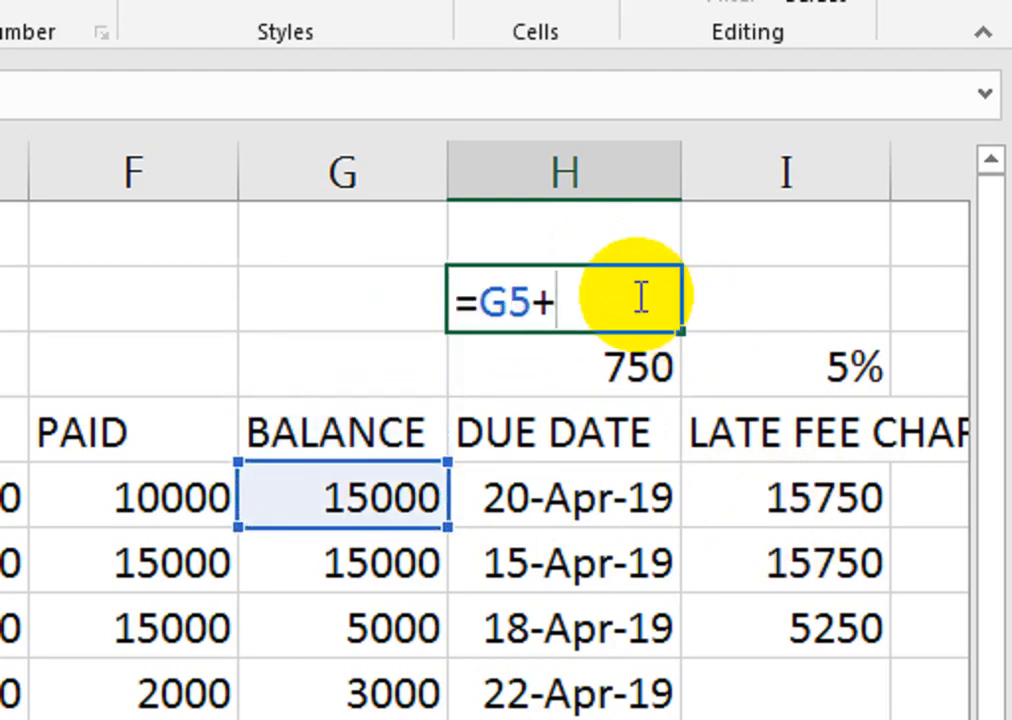
key("Down")
key("Return")
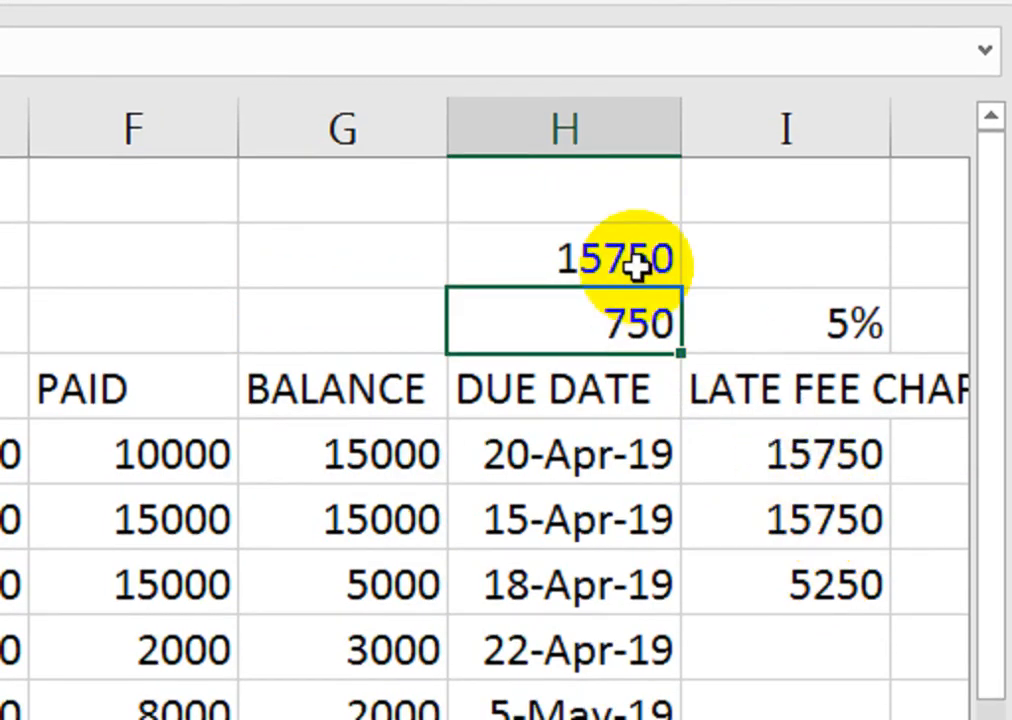
left_click_drag(637, 306, 625, 347)
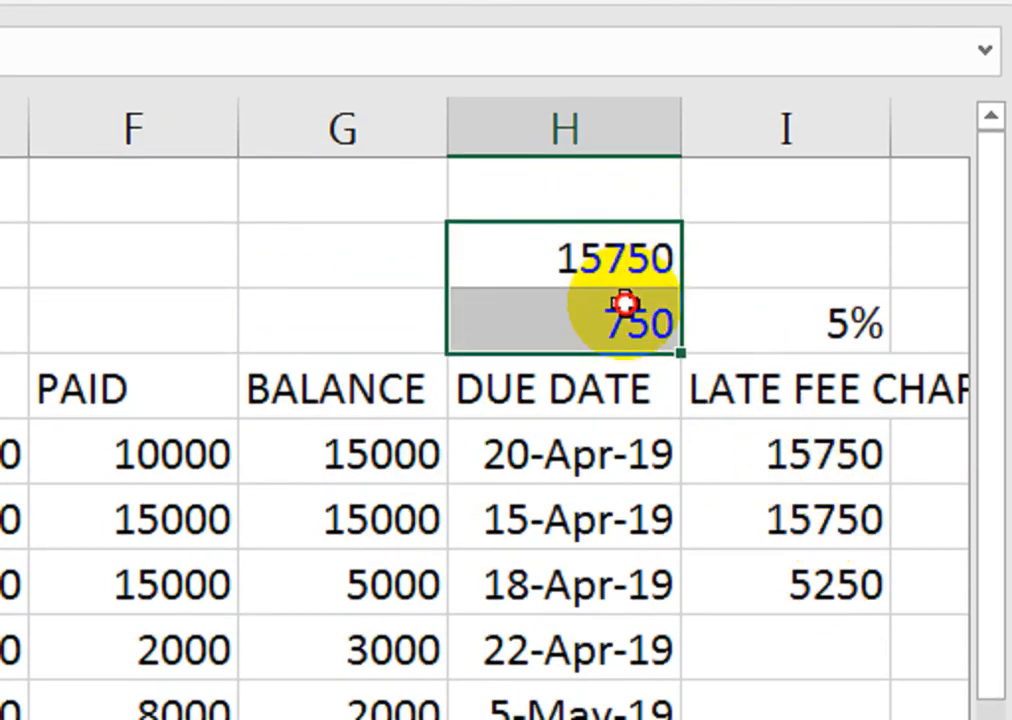
key("Delete")
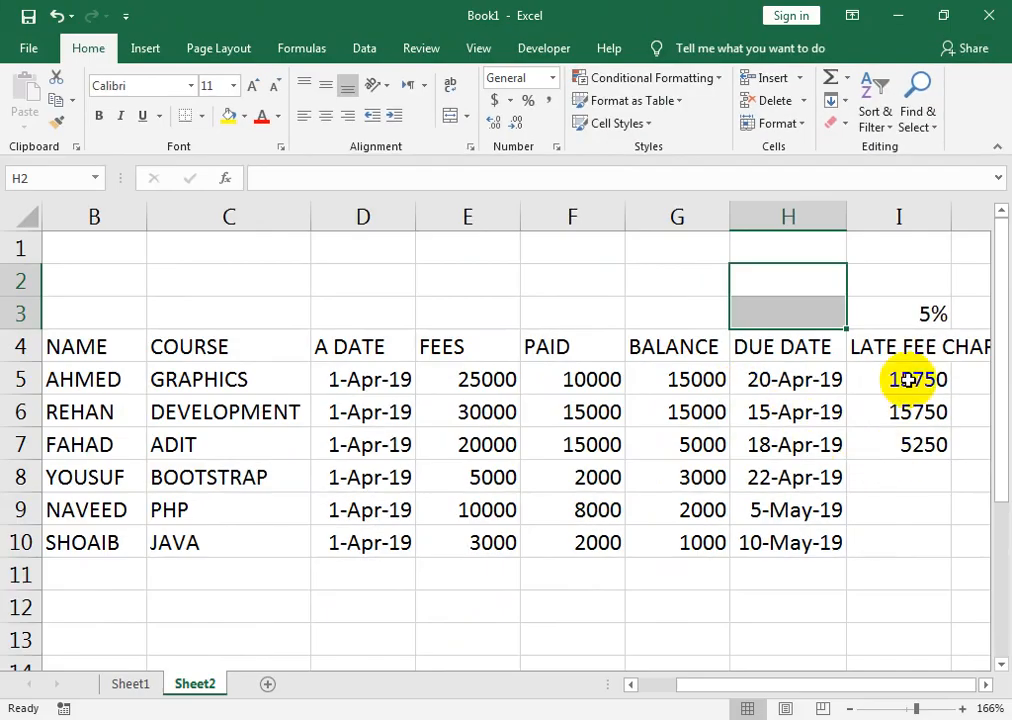
Change the last student's due date in H10 to 21-Apr-19 and check the late fee formula in I10
left_click(780, 542)
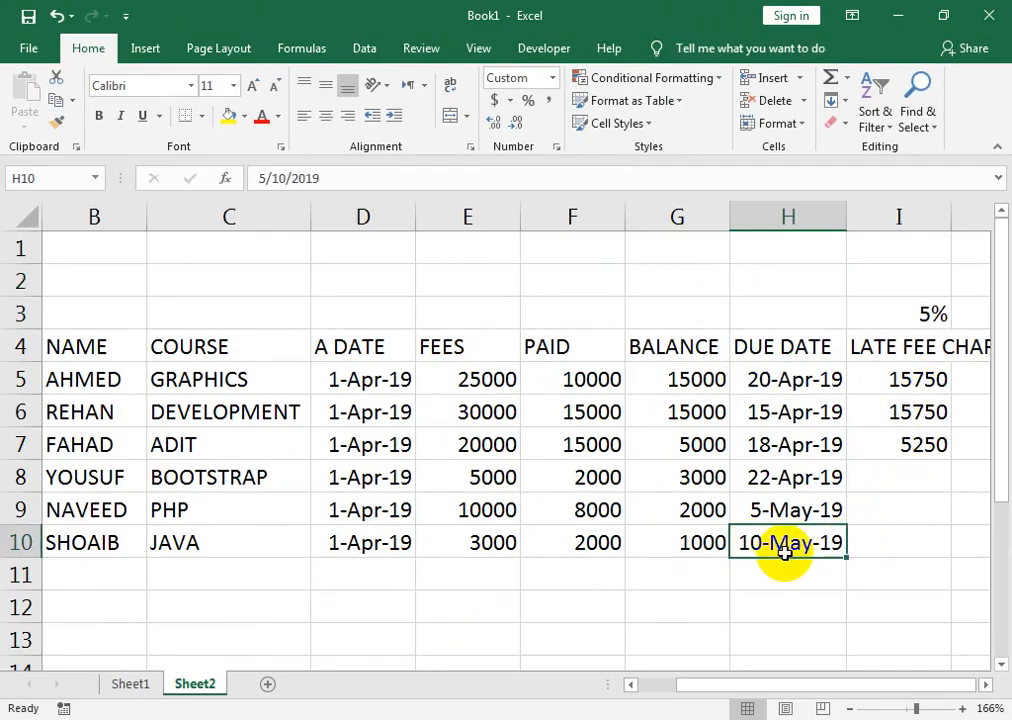
type("21-")
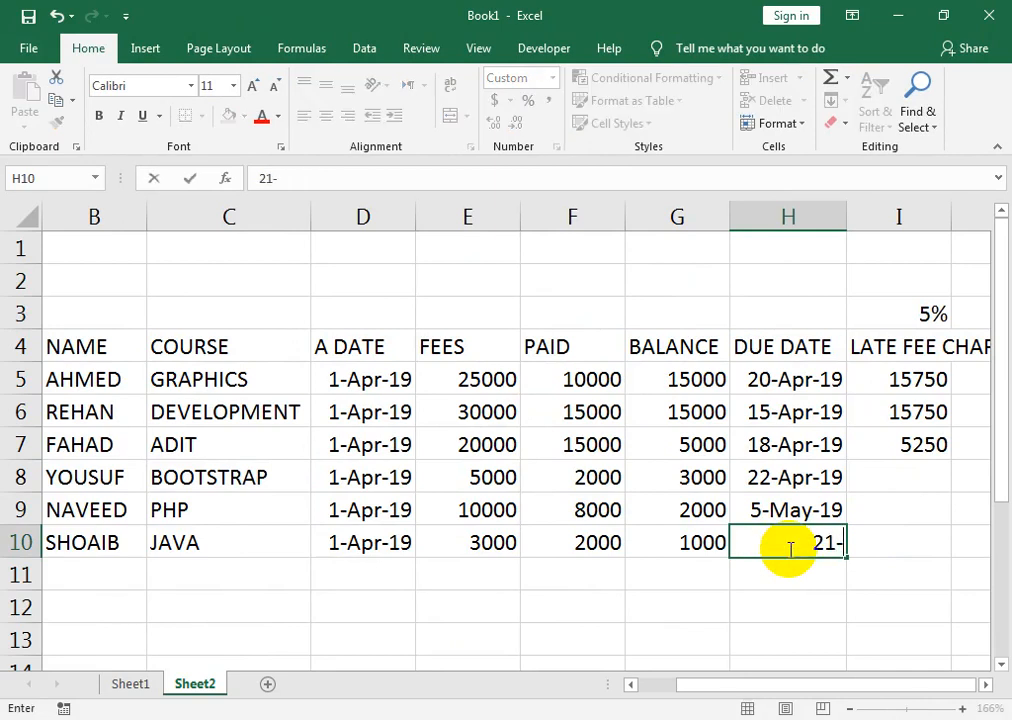
type("APR-19")
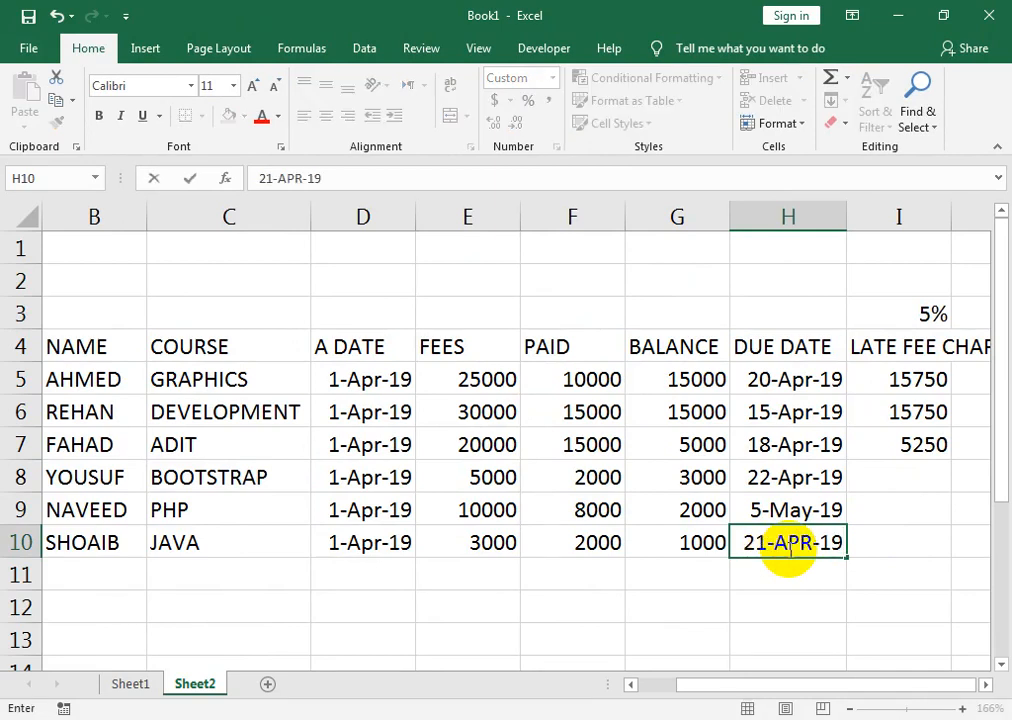
key("Return")
left_click(788, 548)
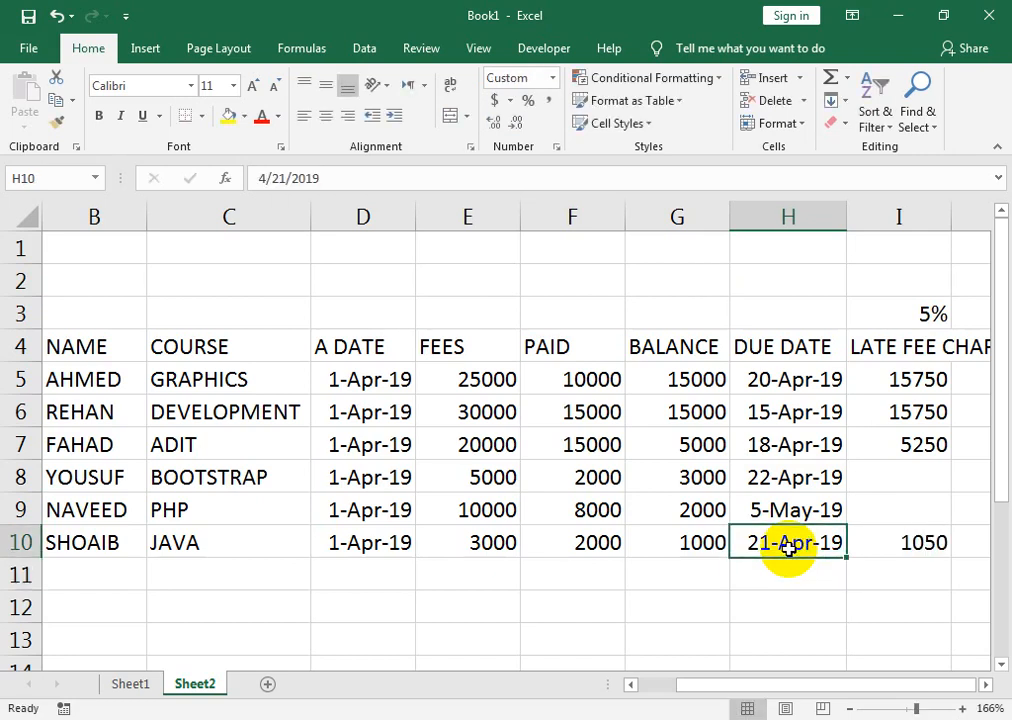
key("Right")
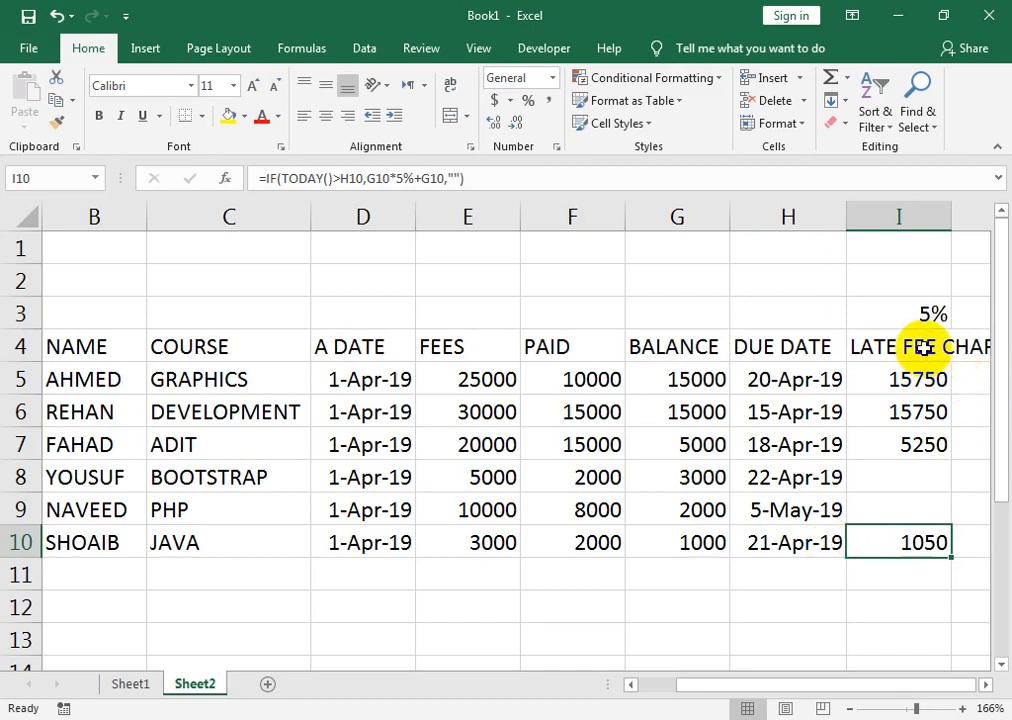
Zoom the sheet to fit the selected range A1:I10
left_click_drag(861, 337, 10, 355)
left_click_drag(84, 248, 985, 540)
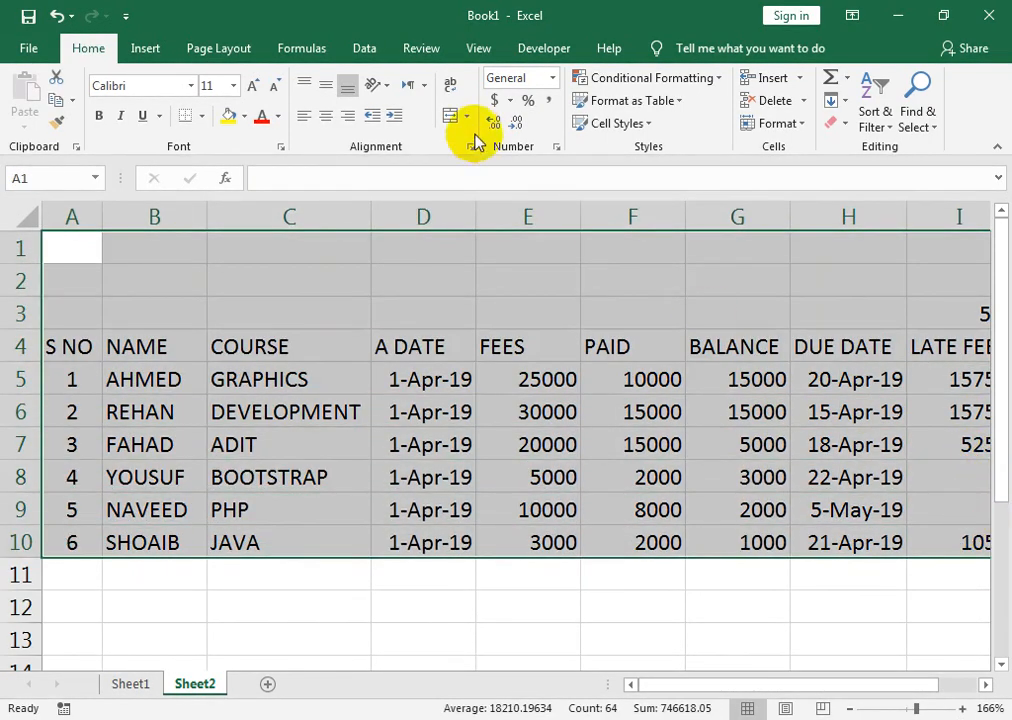
left_click(486, 52)
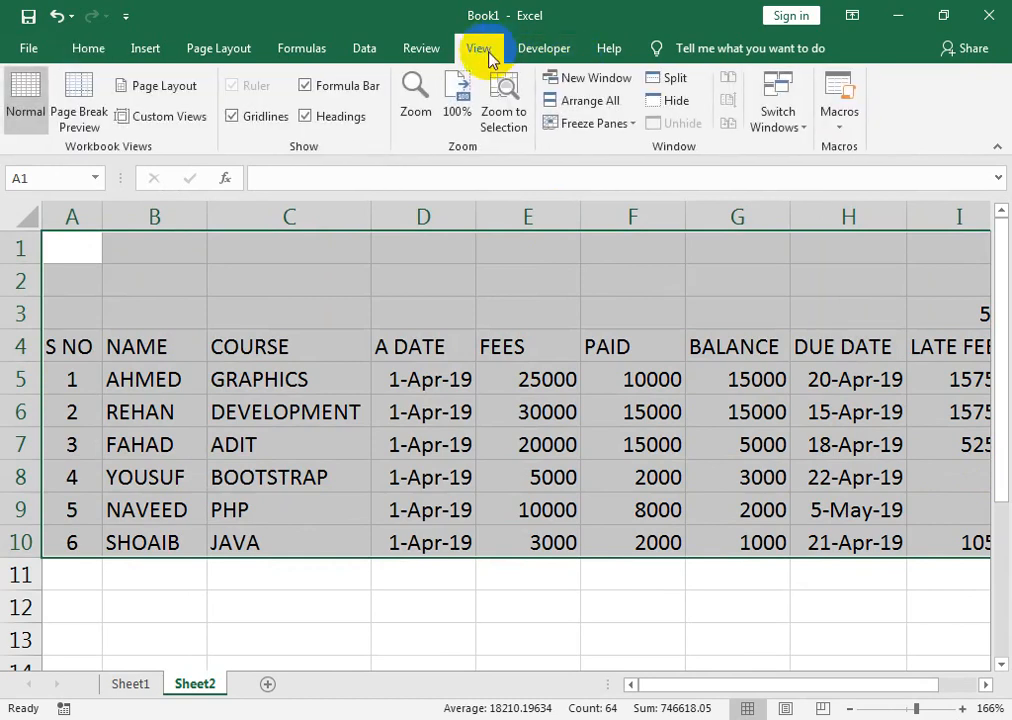
left_click(503, 115)
left_click(614, 374)
Apply thick outside borders to the header row A4:I4
left_click_drag(57, 342, 960, 342)
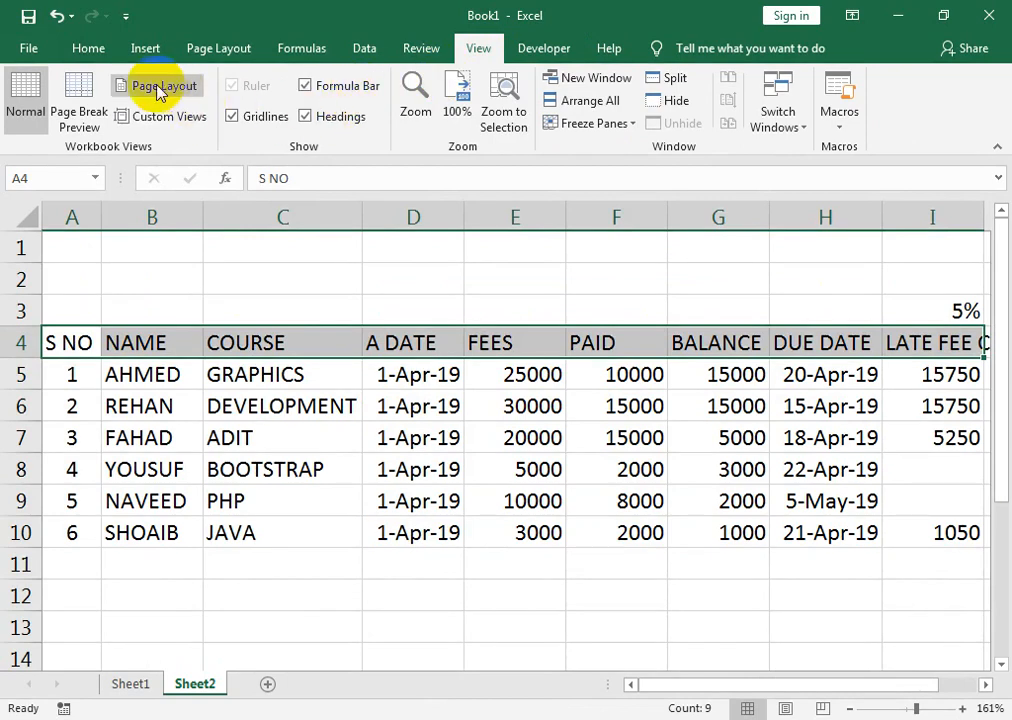
left_click(100, 50)
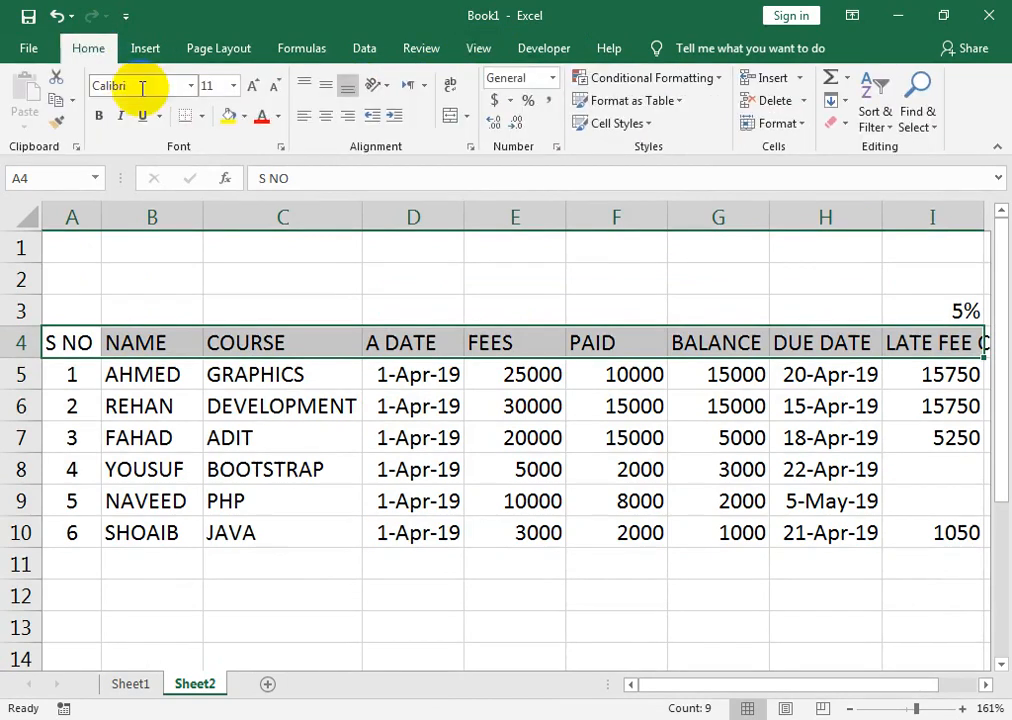
left_click(202, 116)
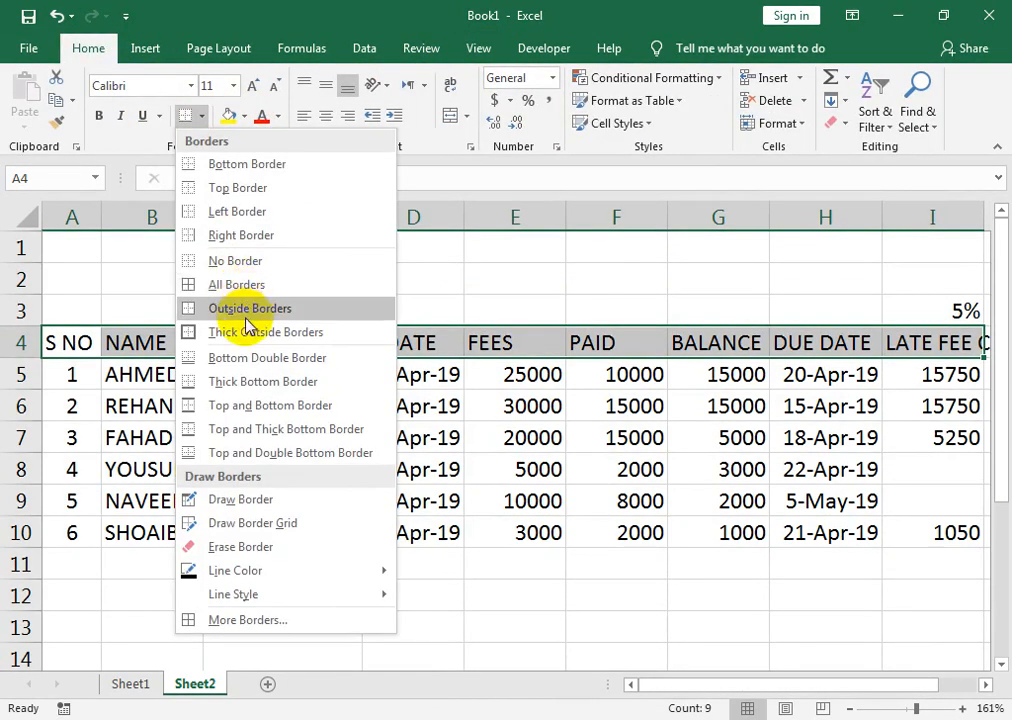
left_click(183, 309)
Apply all borders to the student data range A5:I10
left_click_drag(87, 372, 906, 530)
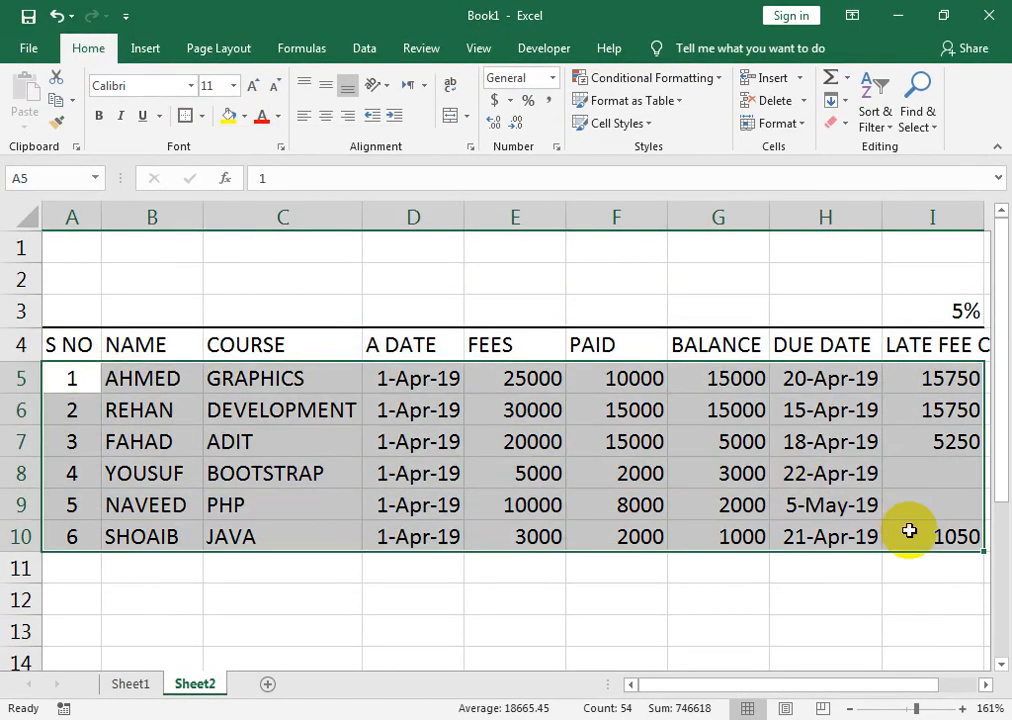
left_click(201, 117)
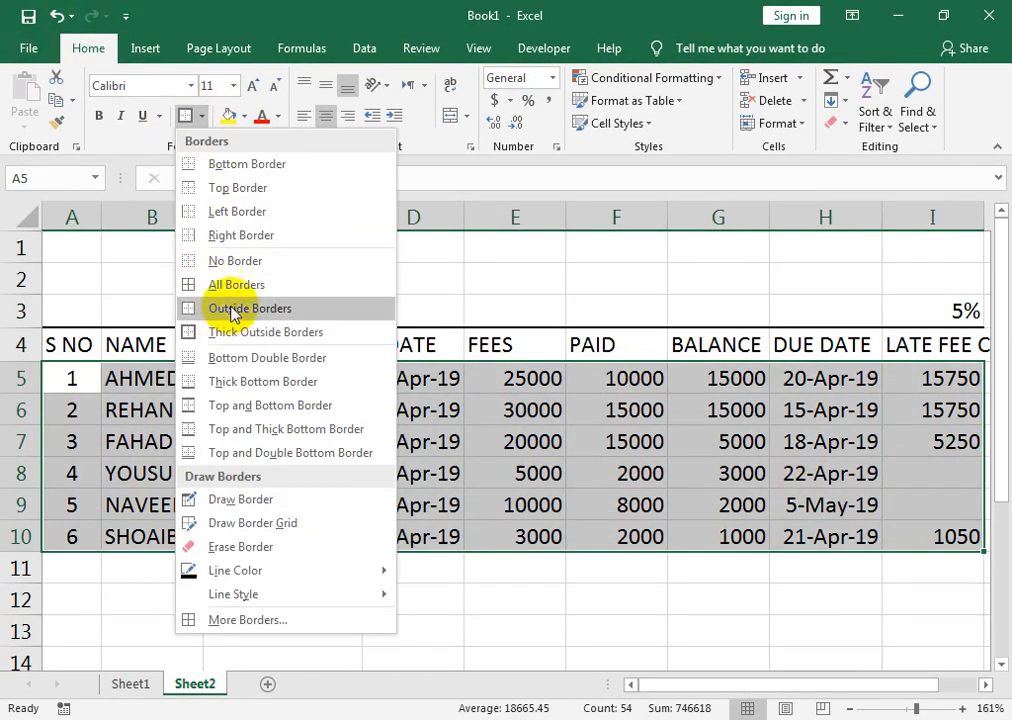
left_click(186, 287)
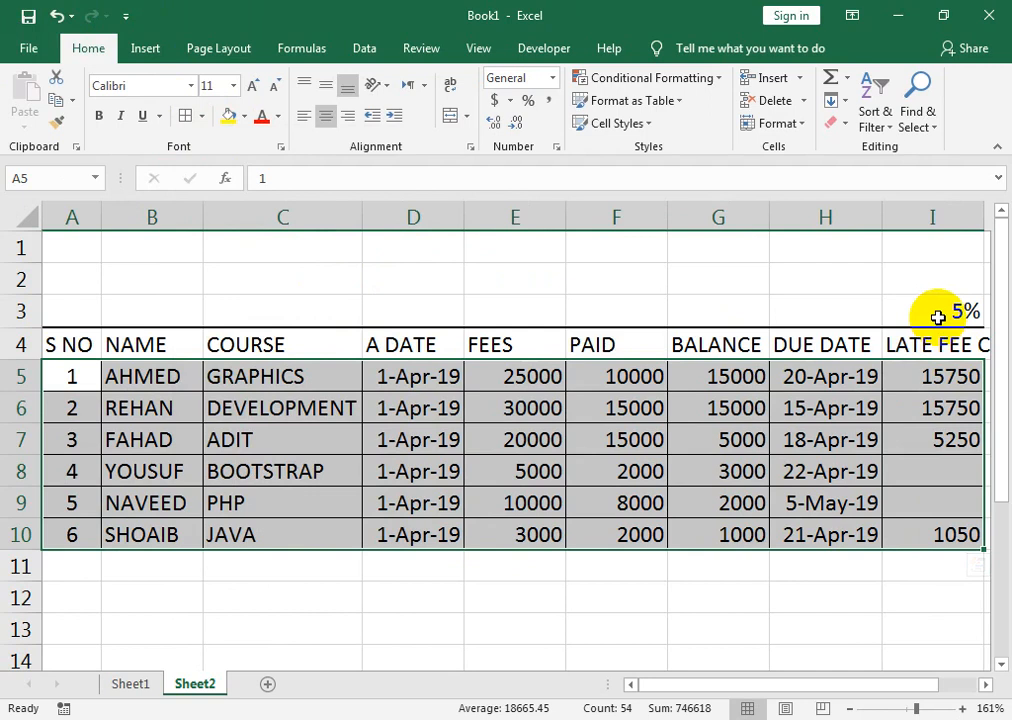
Clear the 5% rate from cell I3 above the late fee header
left_click(938, 314)
key("Delete")
Apply the 40% - Accent4 cell style to the header row A4:I4 and centre its text
left_click_drag(931, 339, 323, 334)
left_click(81, 364)
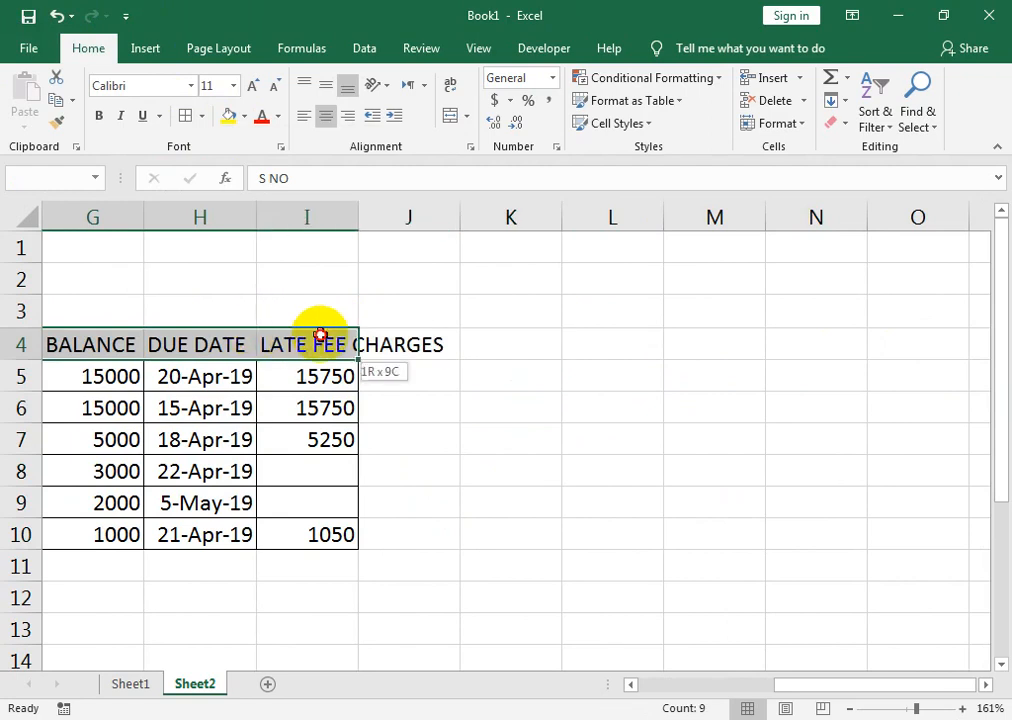
left_click_drag(829, 691, 643, 692)
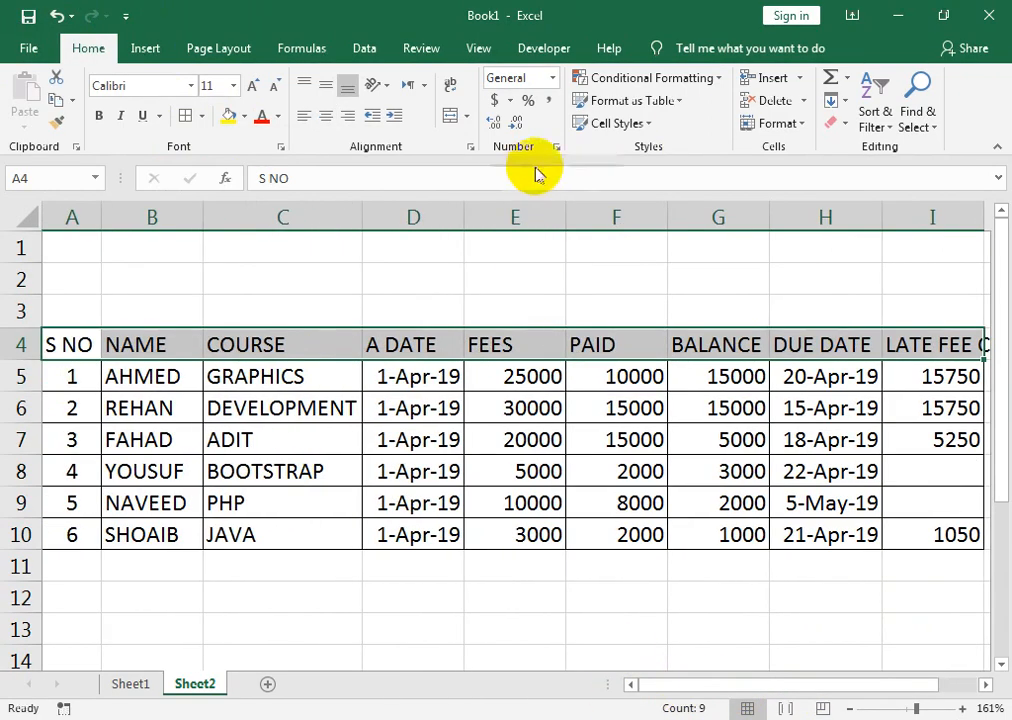
left_click(620, 124)
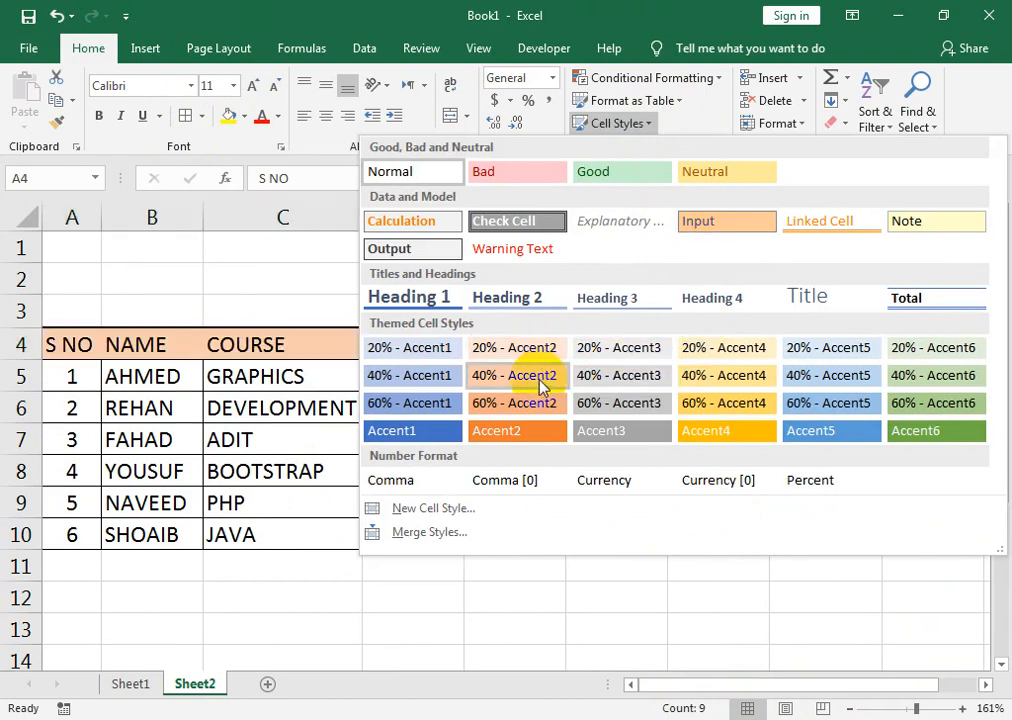
left_click(717, 376)
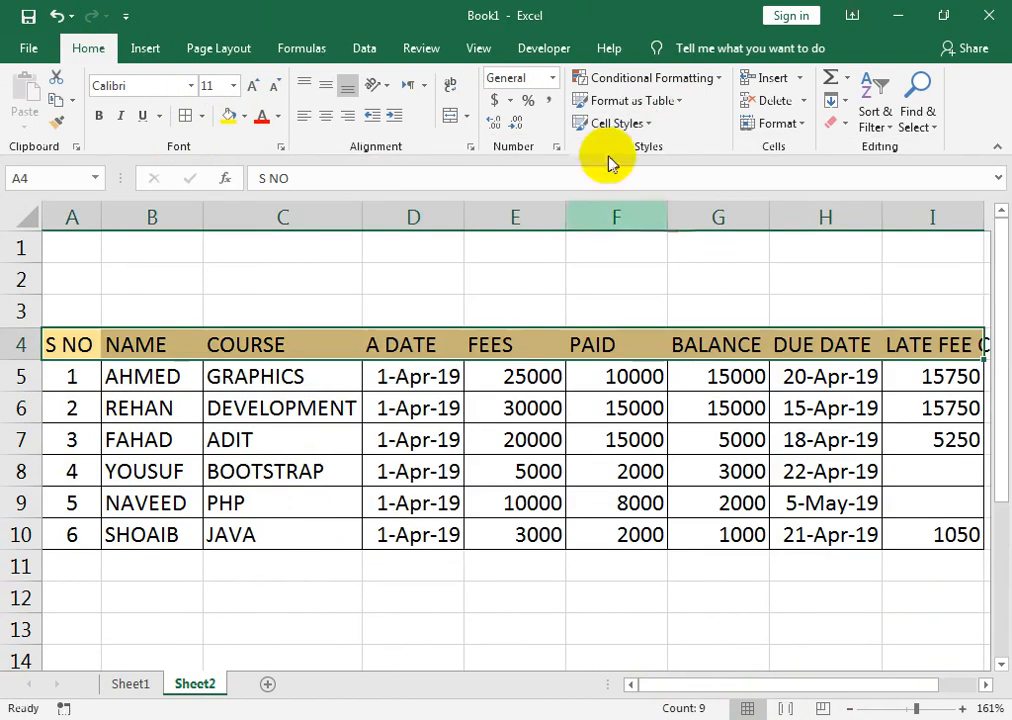
left_click(326, 116)
left_click(137, 266)
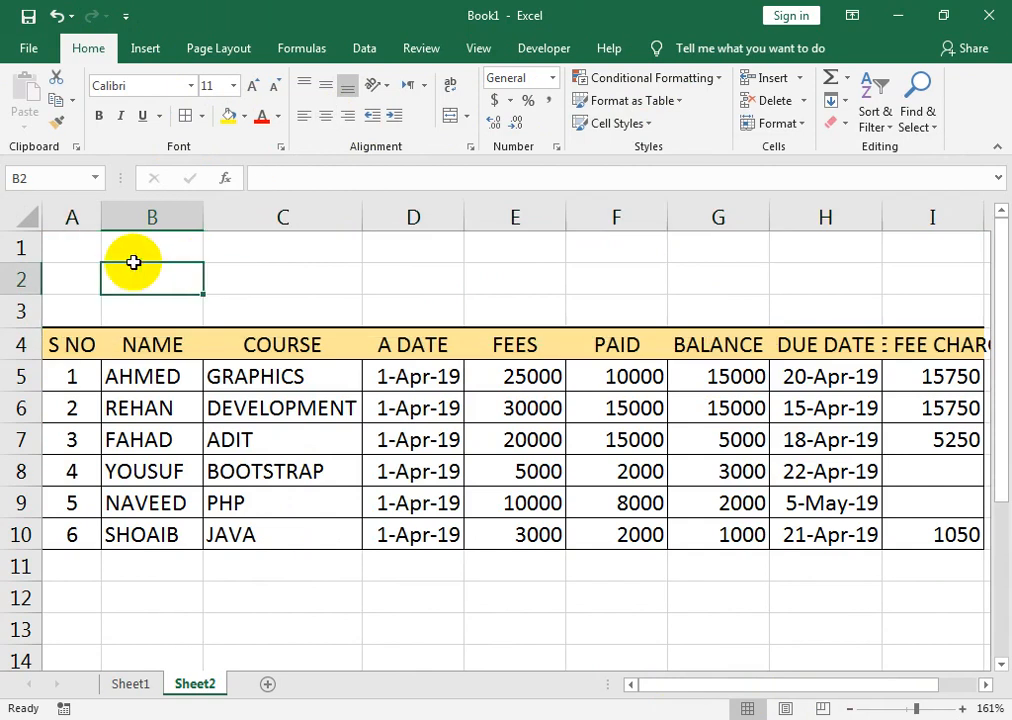
Insert a light blue WordArt title with a white outline reading "Late Fees Penalty Charged"
left_click(63, 249)
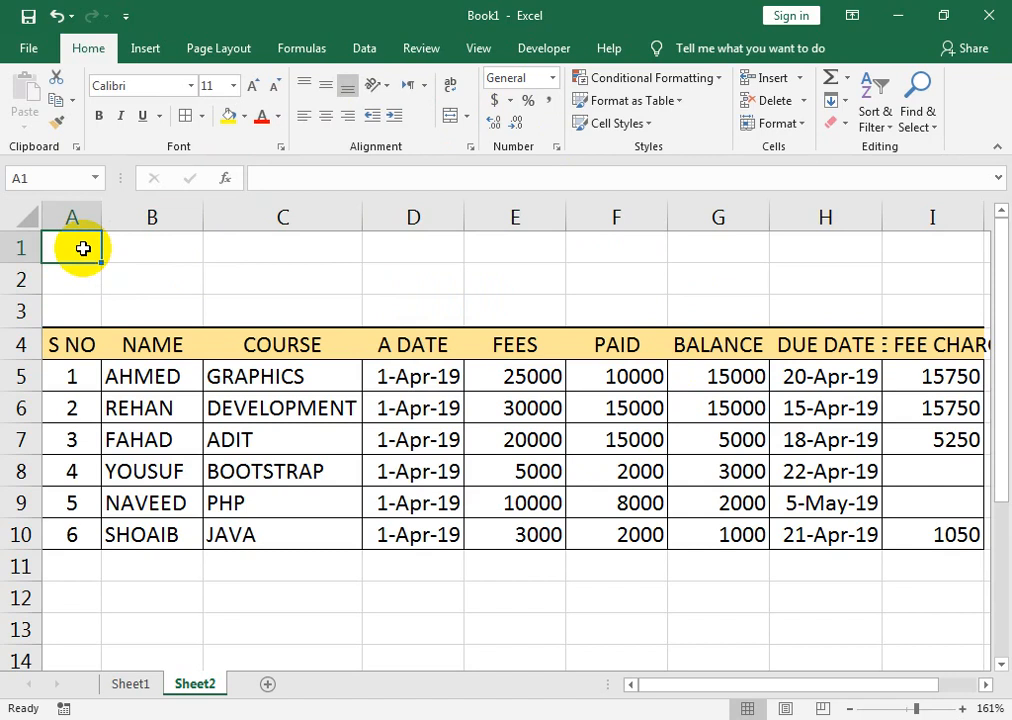
left_click(137, 50)
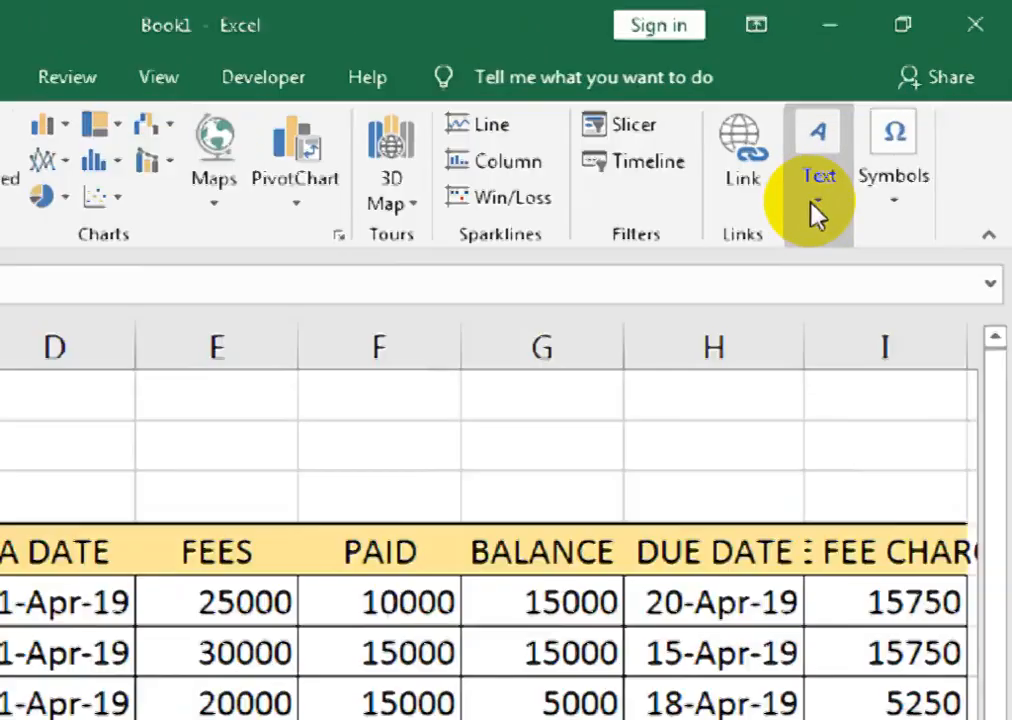
left_click(889, 128)
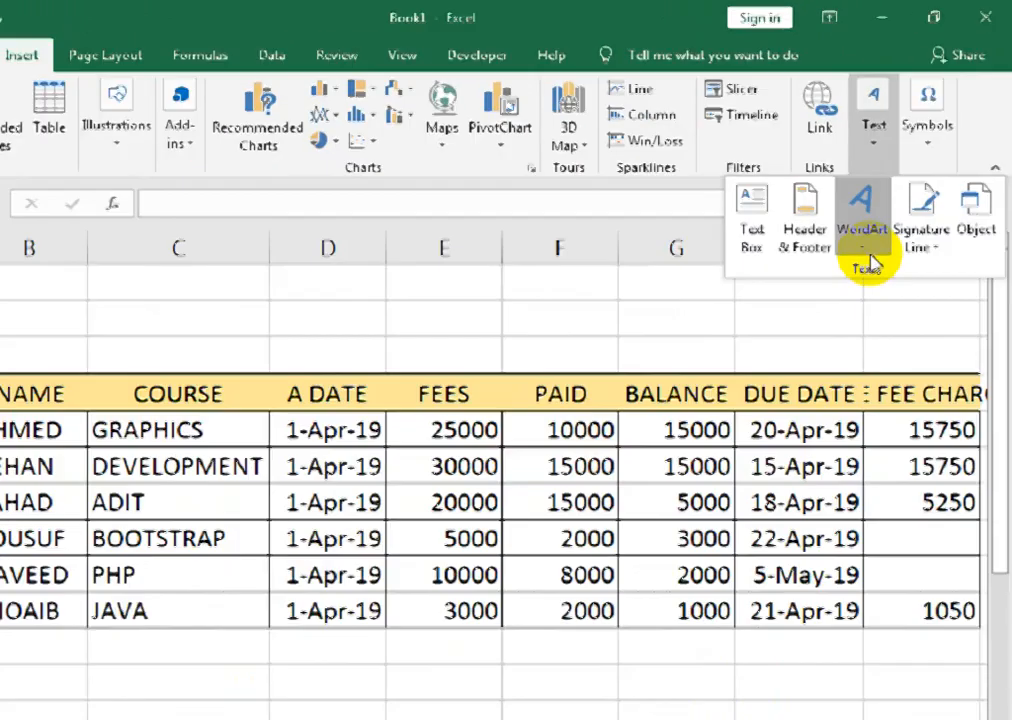
left_click(758, 445)
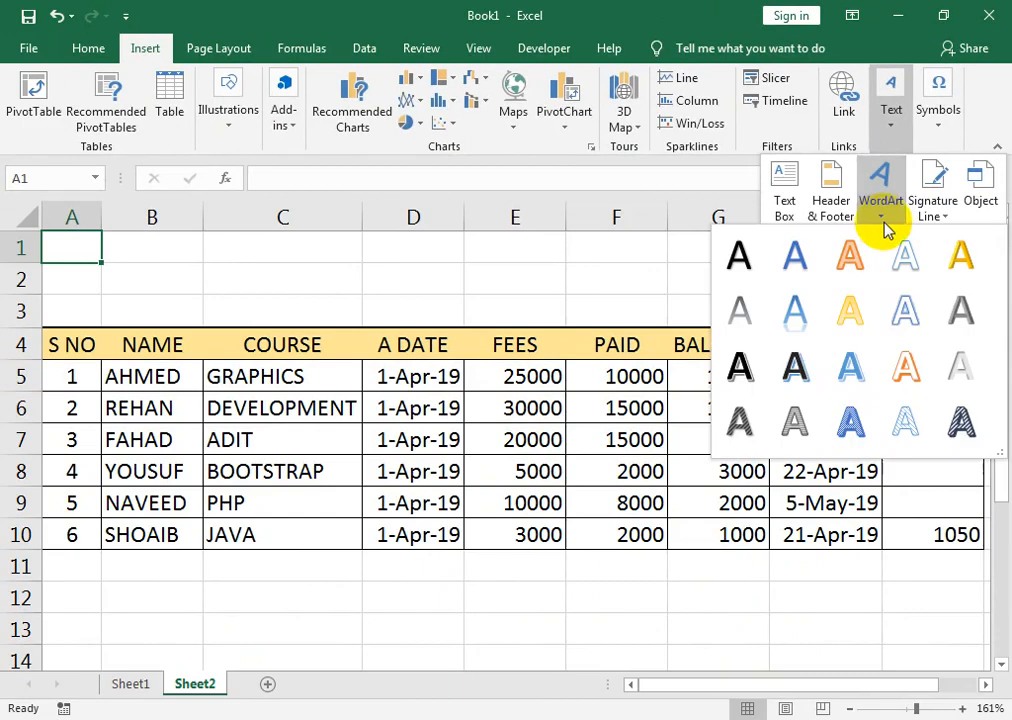
left_click(850, 366)
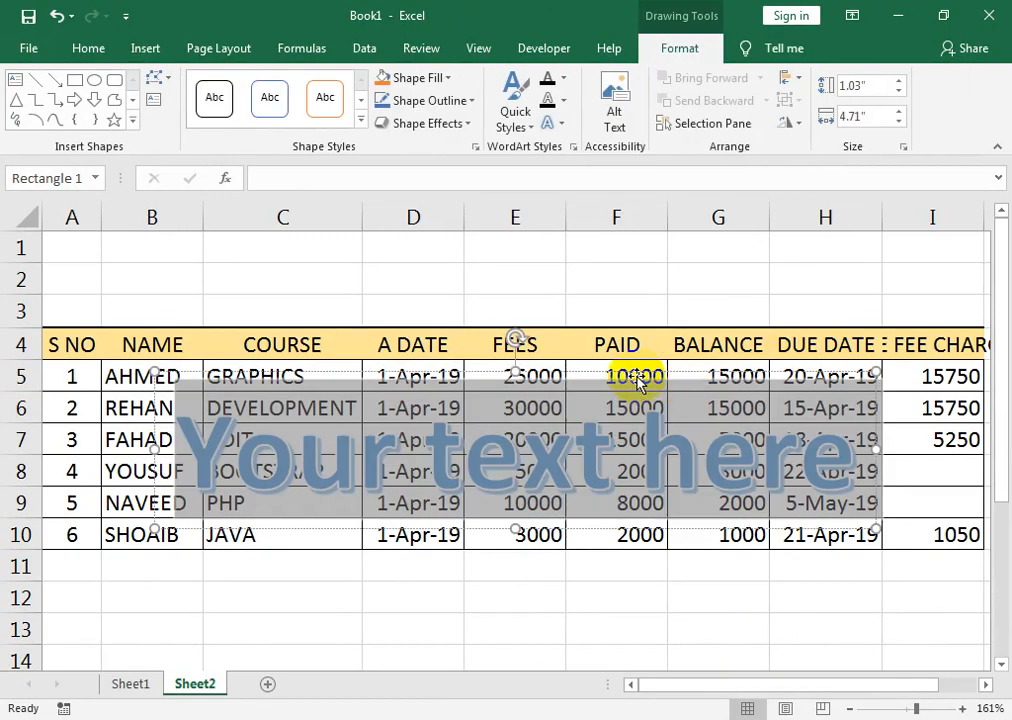
type("Late")
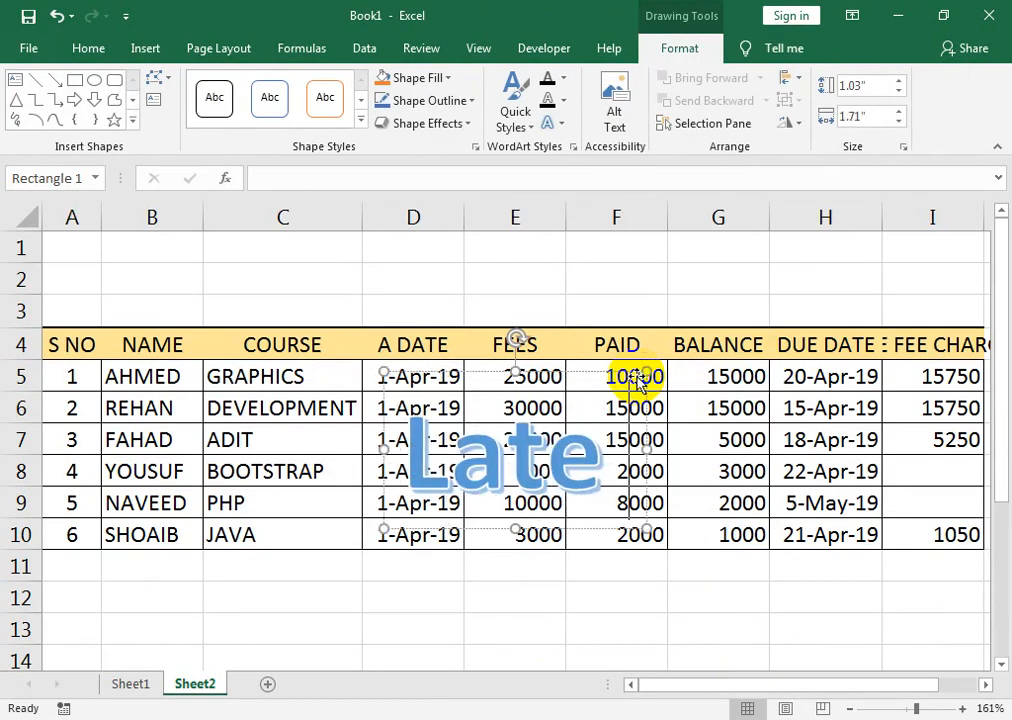
type(" Fees P")
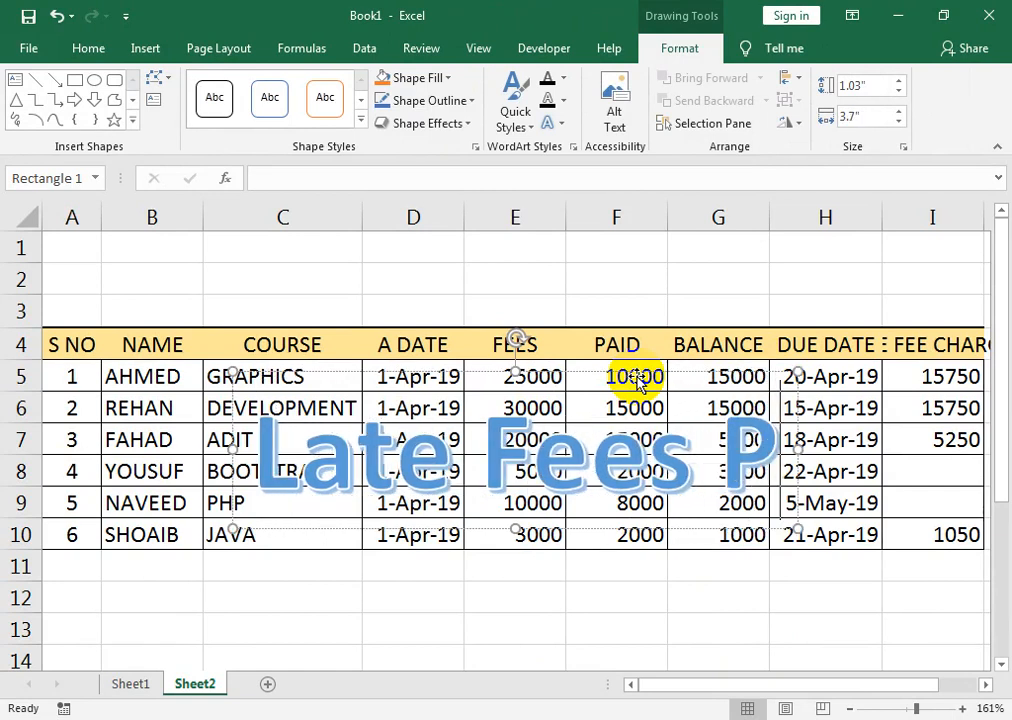
type("enalty")
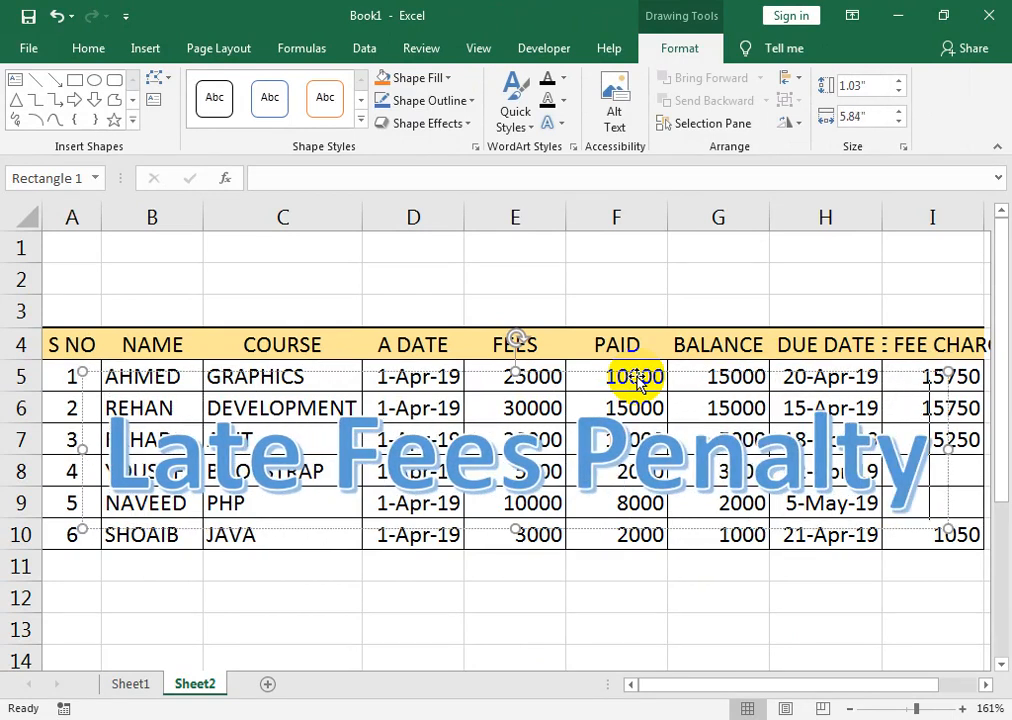
type(" Cha")
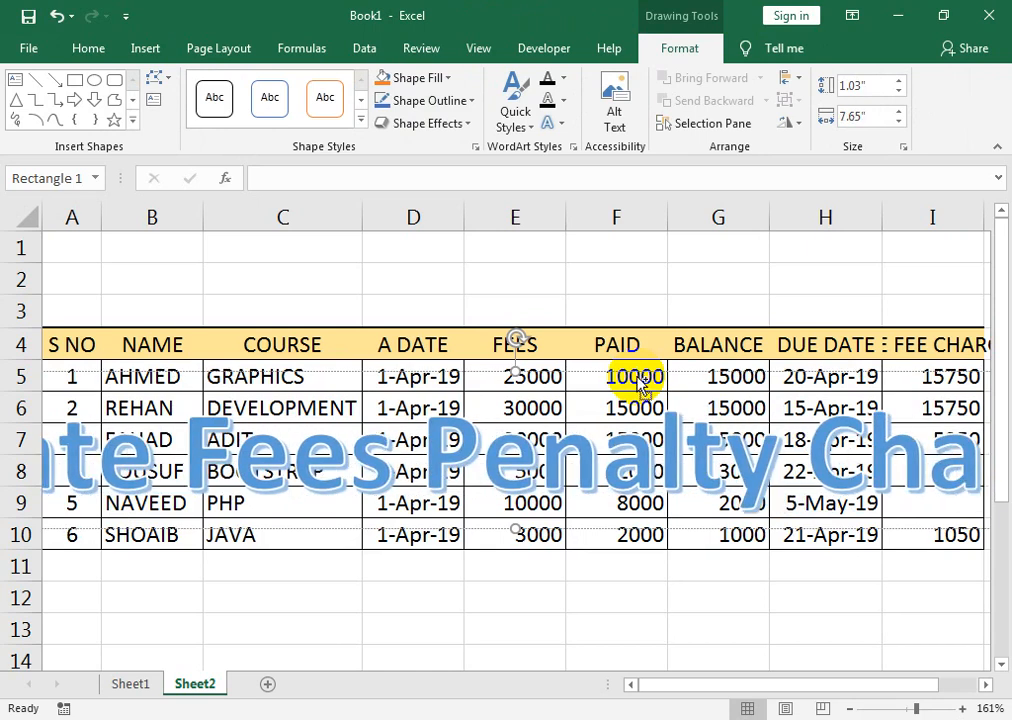
type("rg")
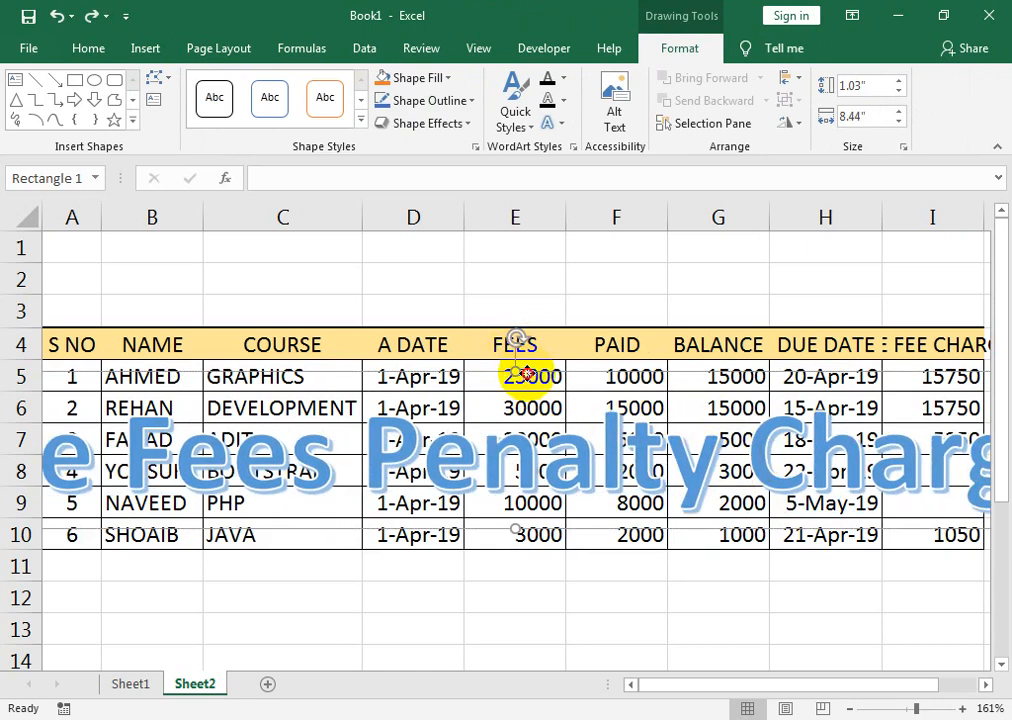
Reduce the WordArt title's font size to 40
left_click(80, 50)
left_click(276, 86)
left_click(276, 86)
left_click(276, 86)
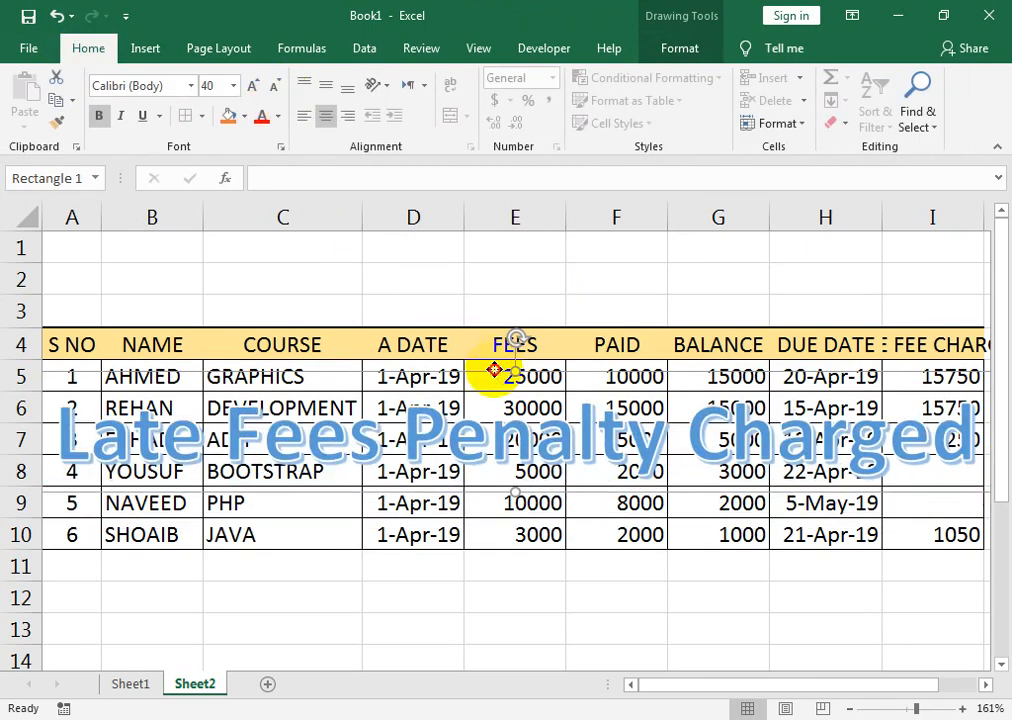
Insert a blank row at row 2 and move the WordArt title into the empty rows 1 to 4 above the table
left_click_drag(494, 370, 501, 230)
key("ctrl+z")
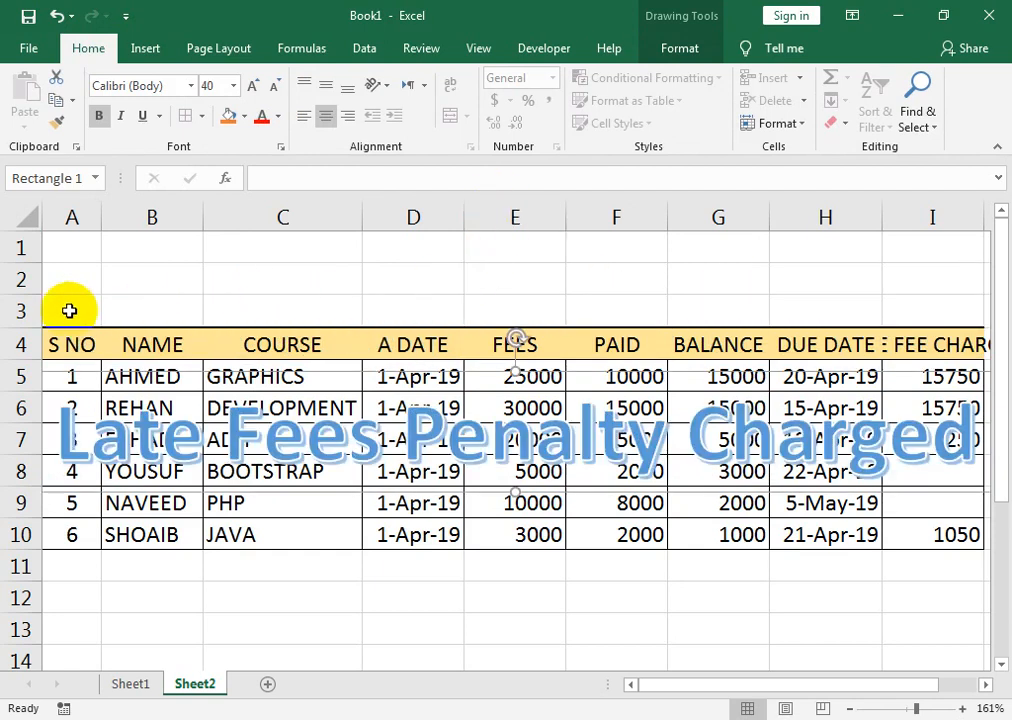
left_click(22, 280)
key("ctrl+shift+plus")
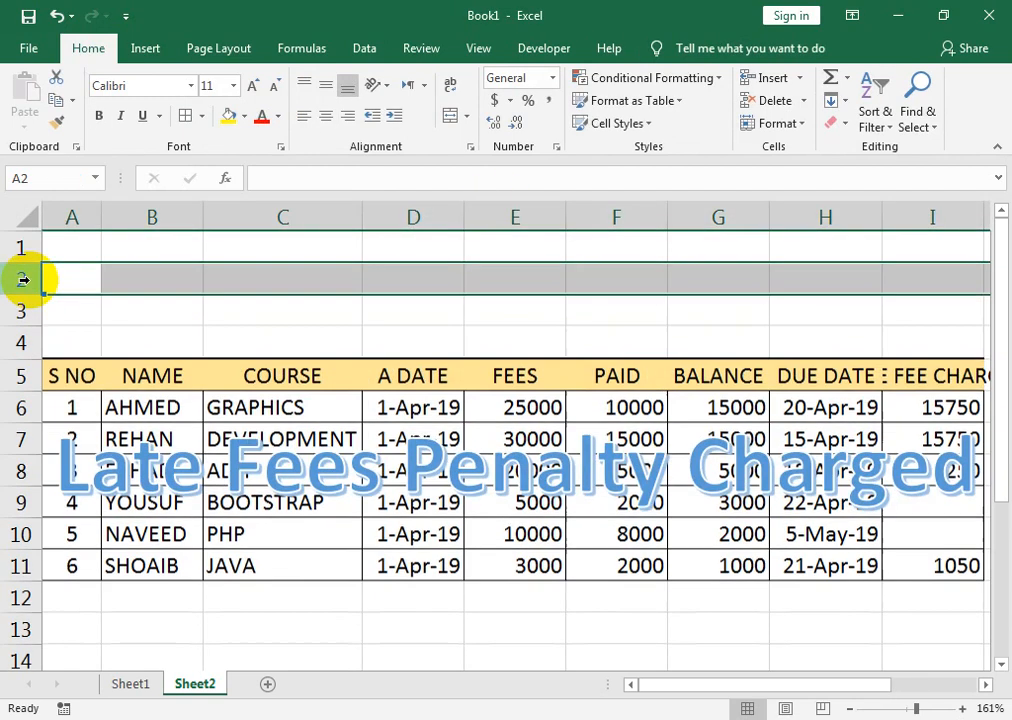
left_click(160, 505)
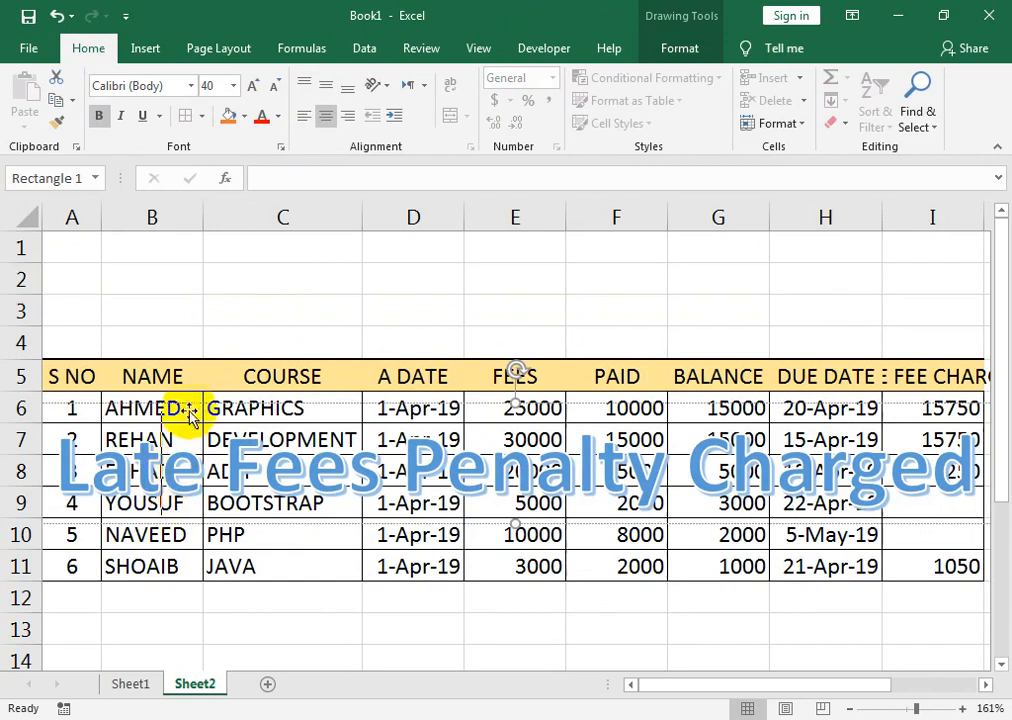
left_click_drag(192, 385, 201, 226)
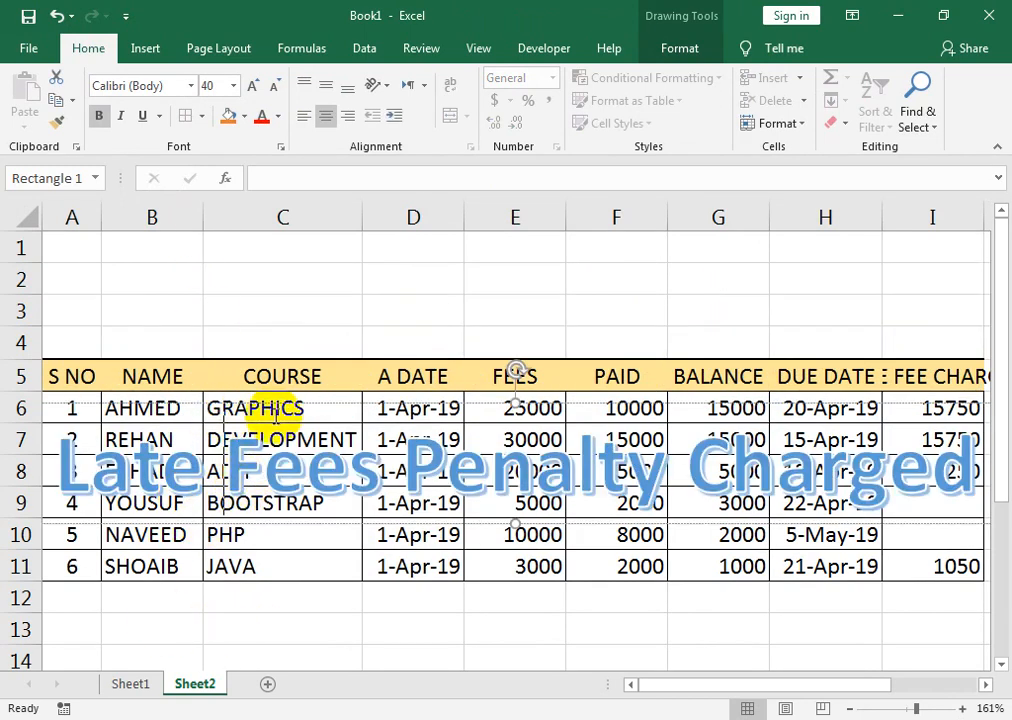
left_click_drag(285, 408, 279, 240)
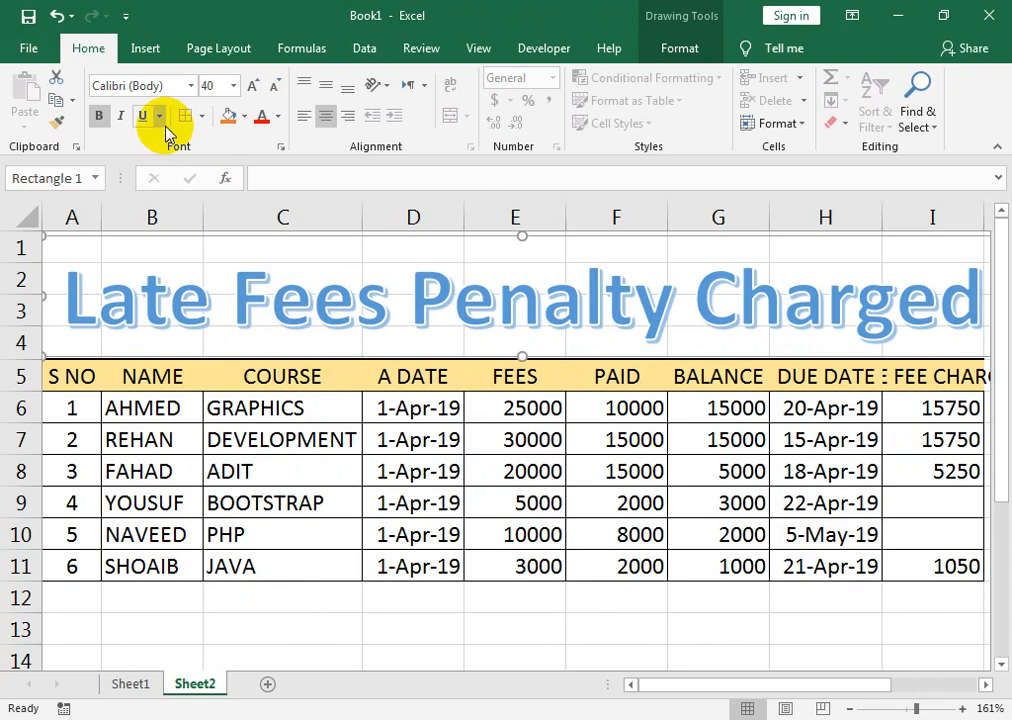
Set the WordArt title's font to Impact and leave it bold without italics
left_click(122, 118)
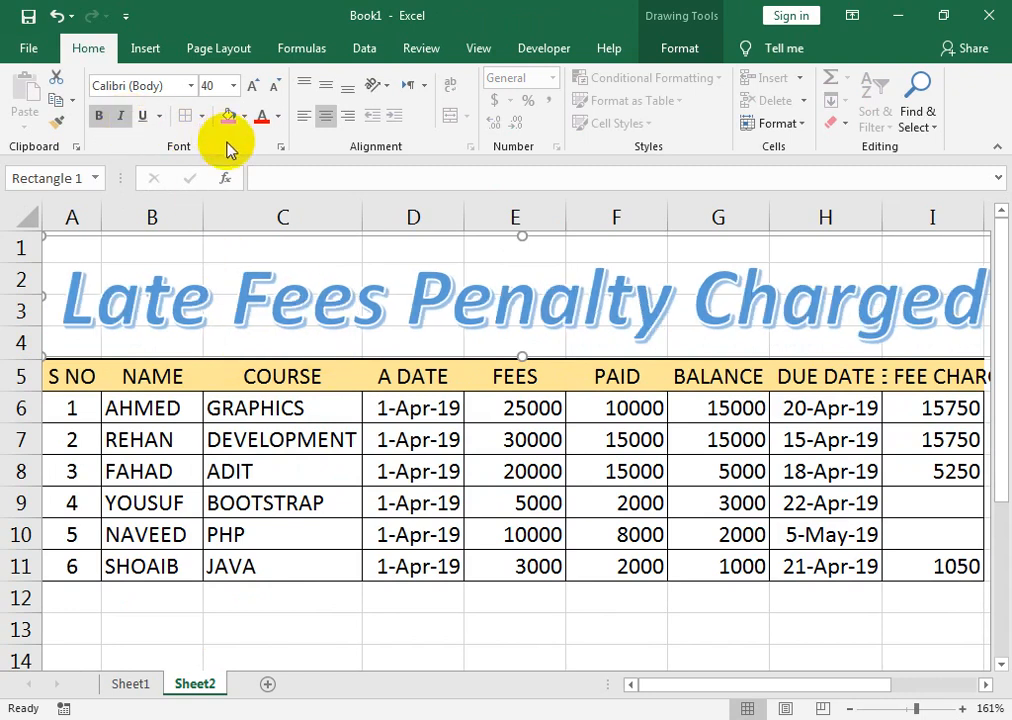
type("Impact")
key("Return")
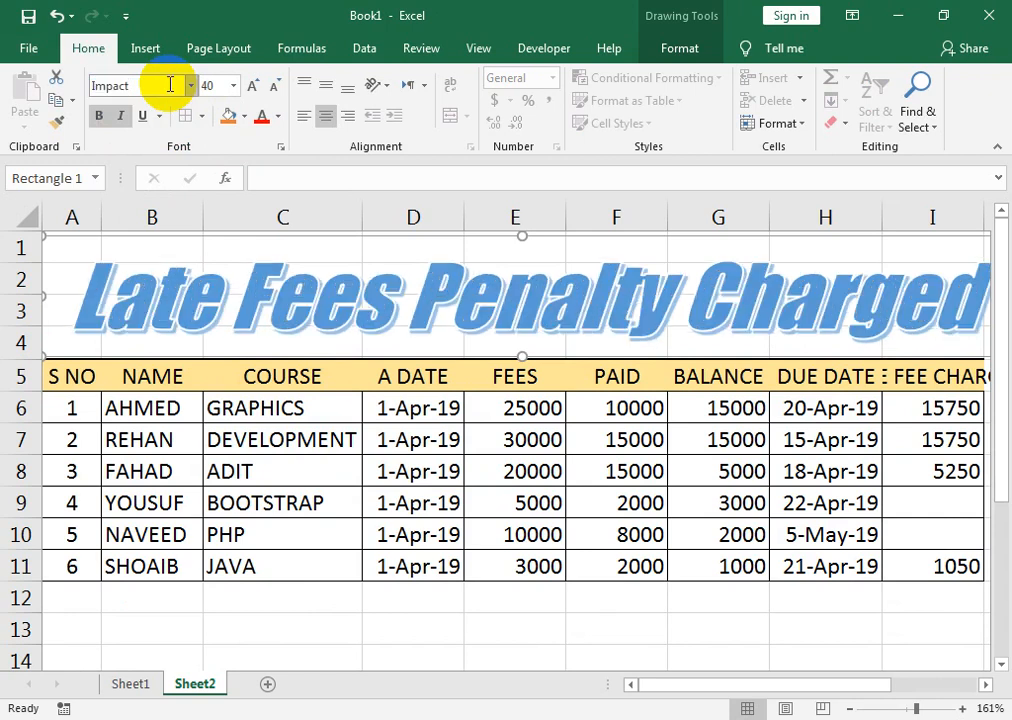
left_click(118, 118)
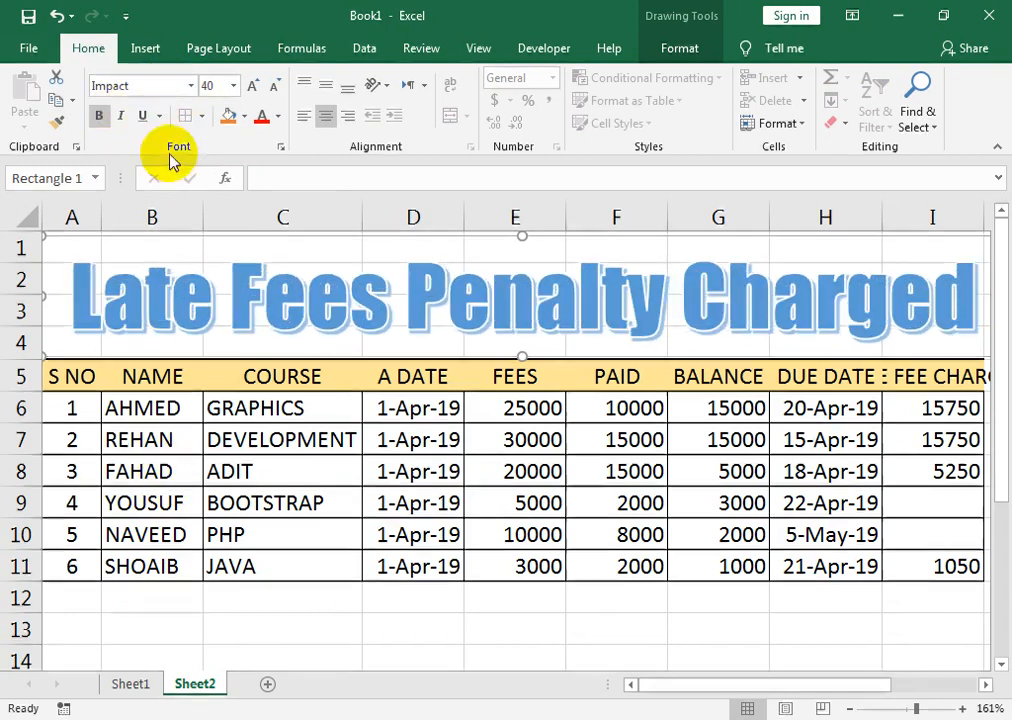
Fill the WordArt title's shape with the standard dark blue colour
left_click(680, 50)
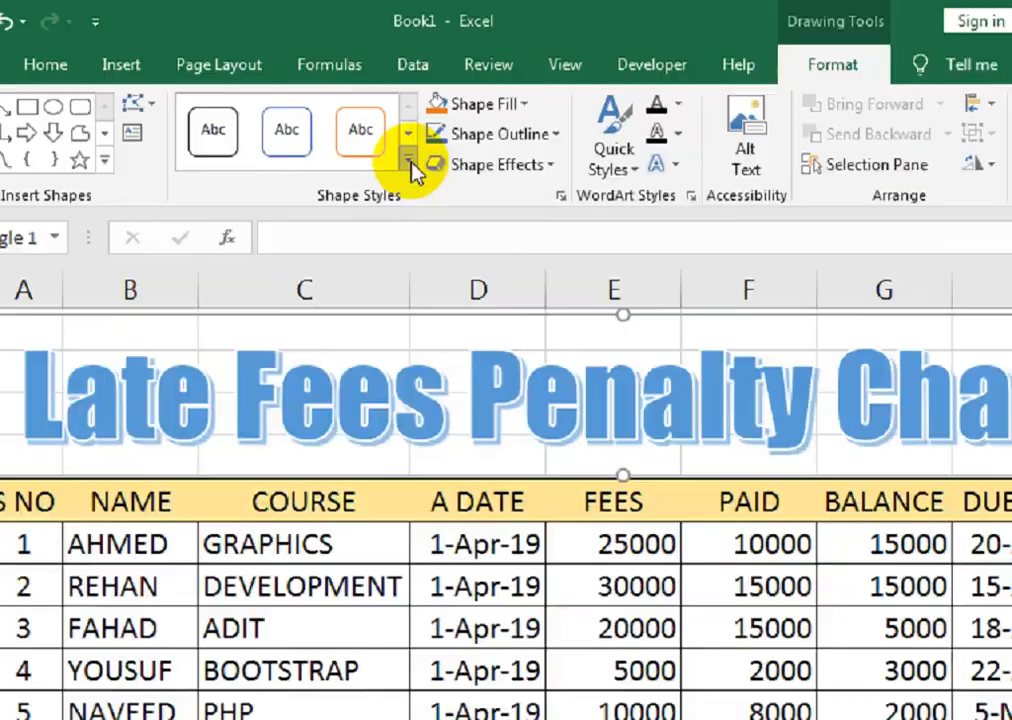
left_click(361, 120)
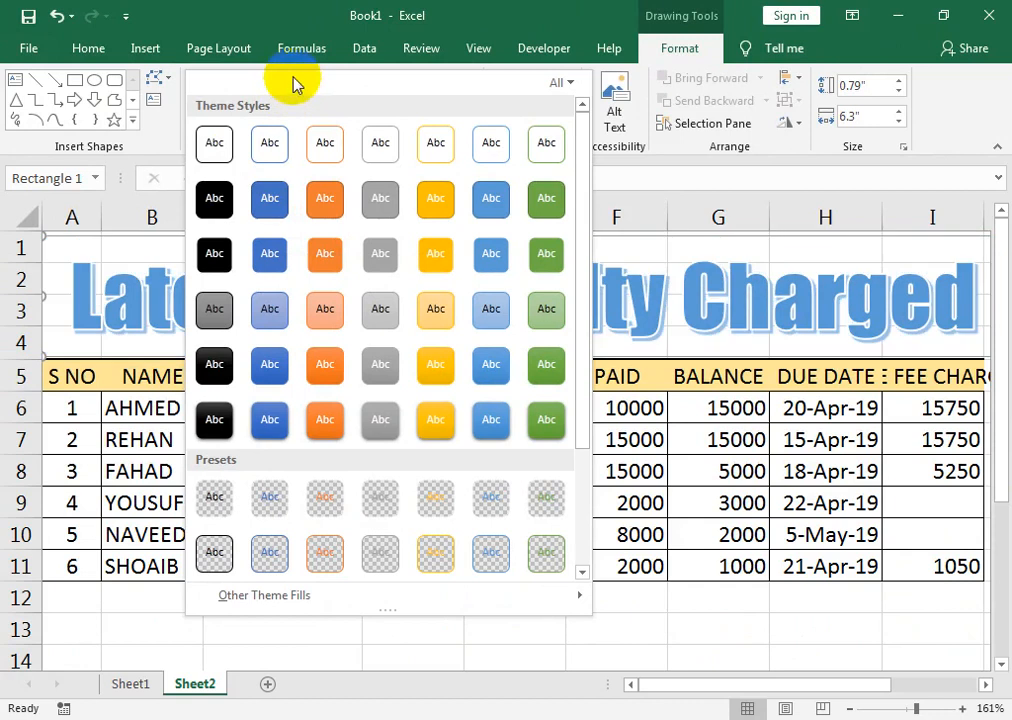
left_click(288, 24)
left_click(445, 80)
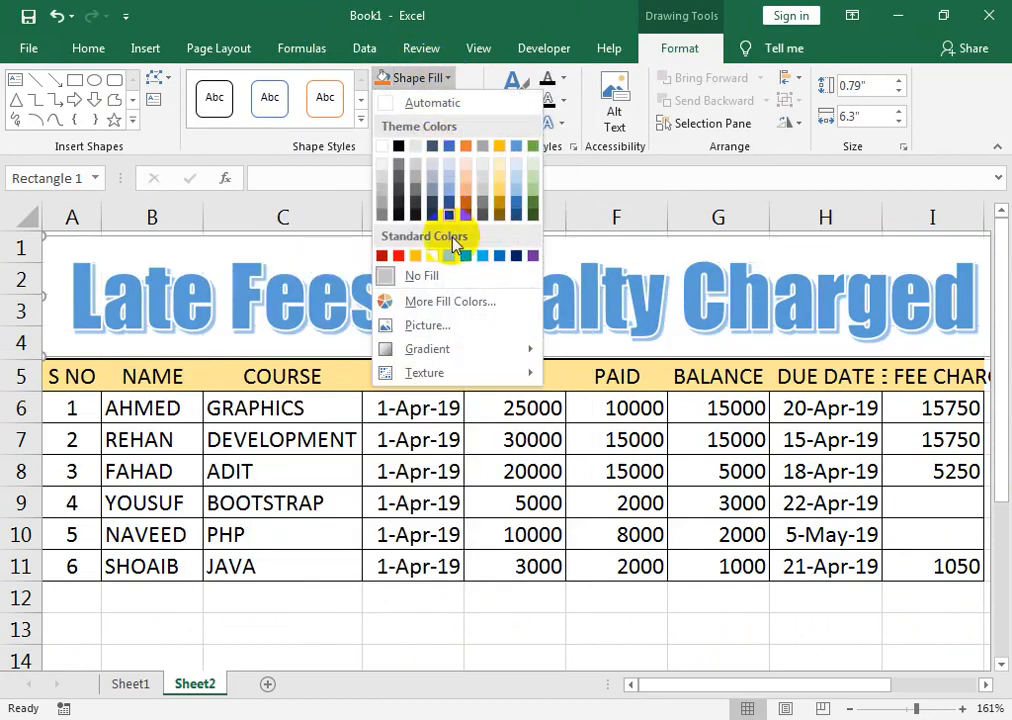
left_click(515, 257)
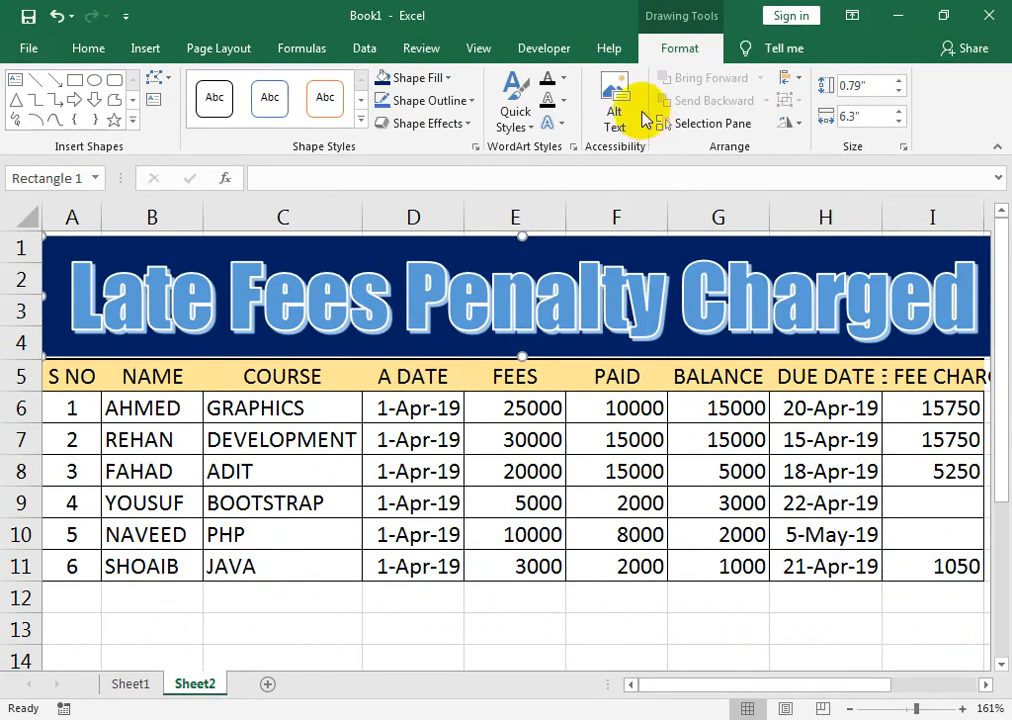
Set the WordArt title's text fill to black and its text outline to yellow
left_click(566, 86)
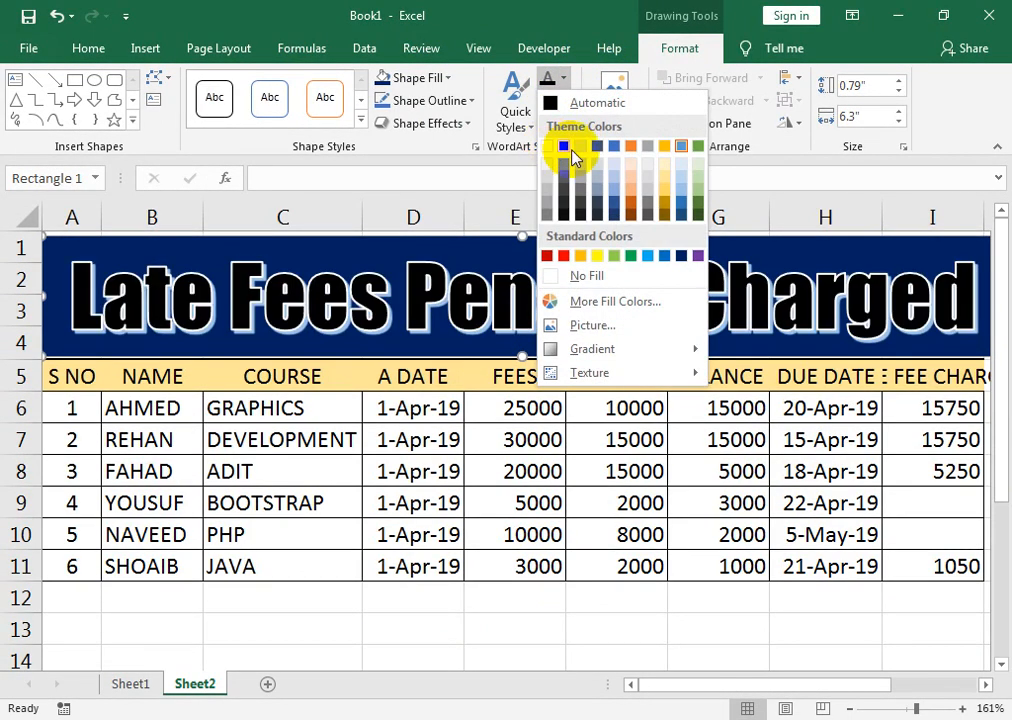
left_click(566, 149)
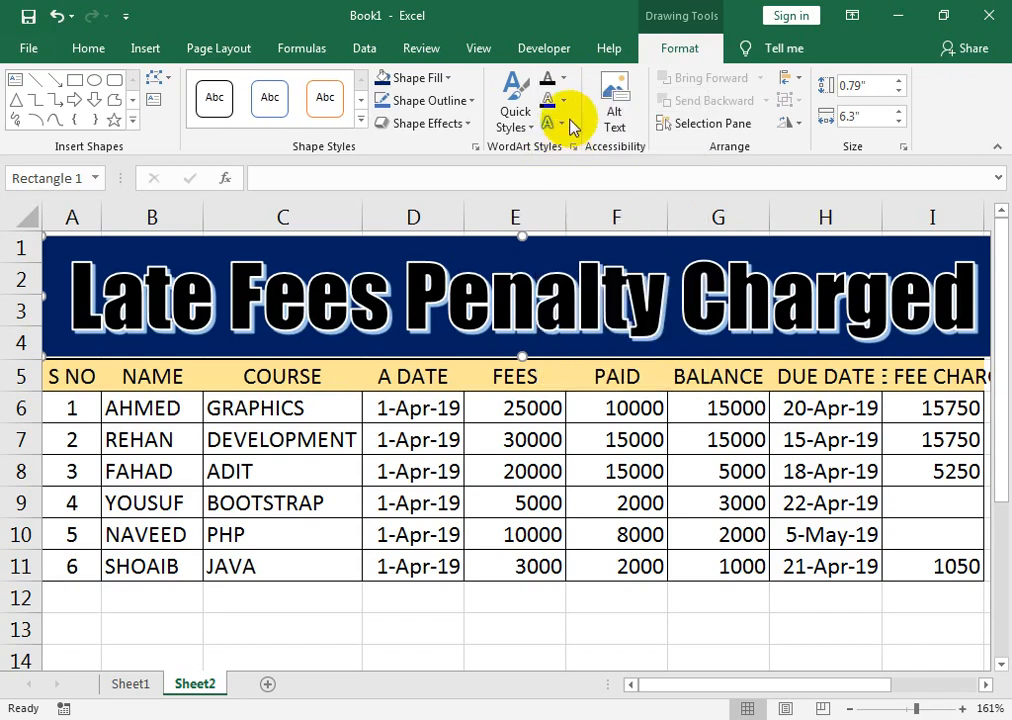
left_click(568, 103)
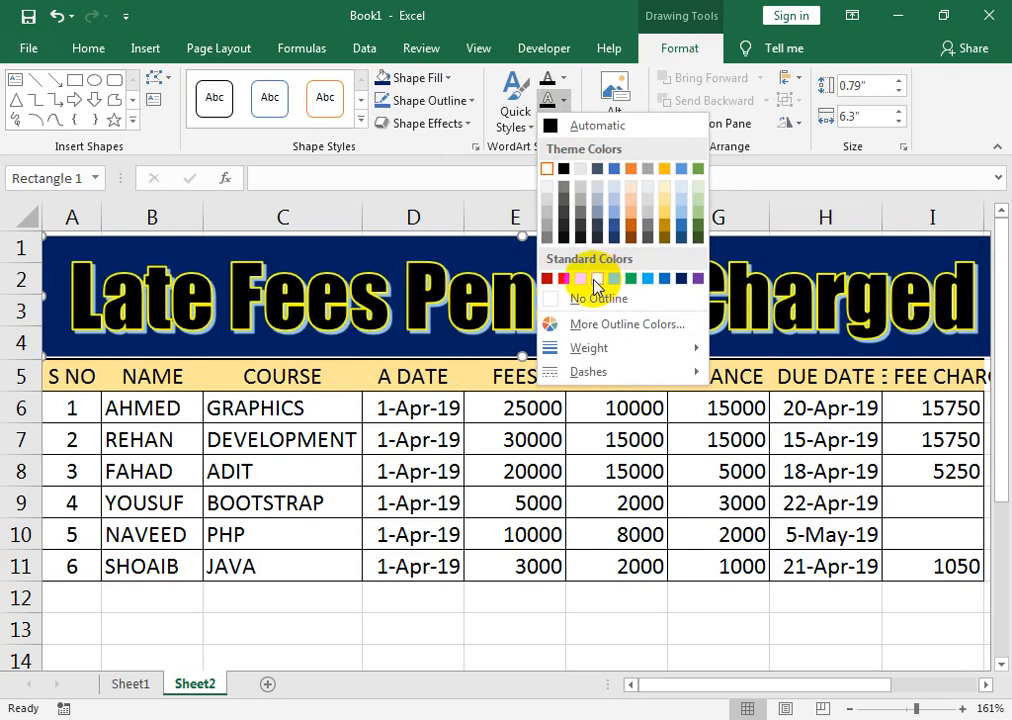
left_click(595, 279)
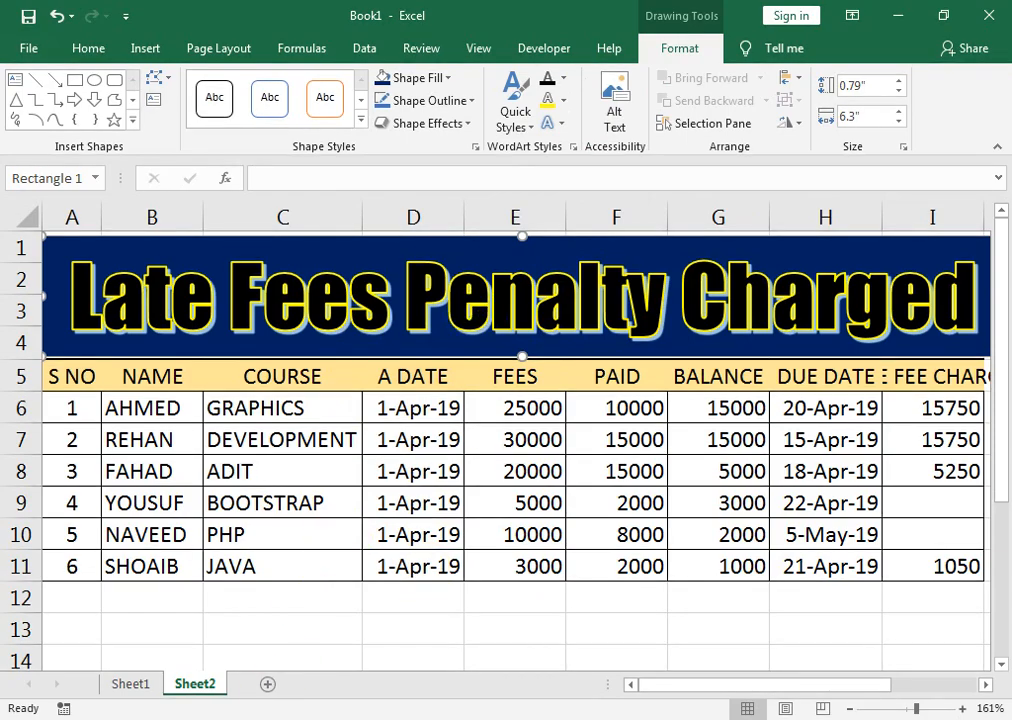
Switch to the browser window with the YouTube channel's videos page
mouse_move(273, 714)
left_click(378, 635)
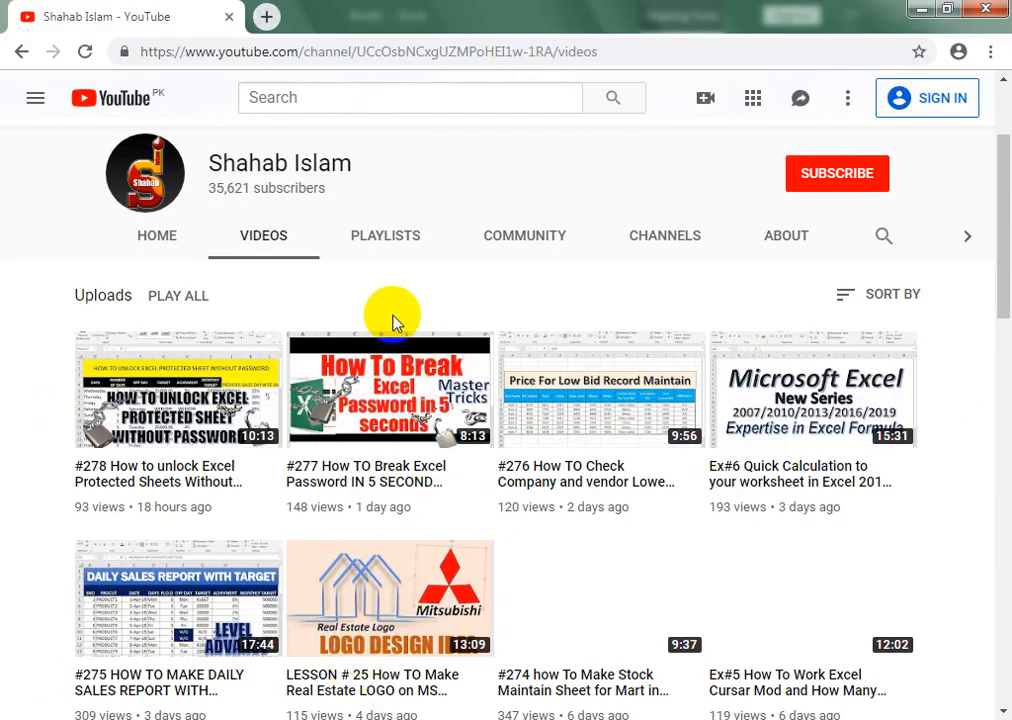